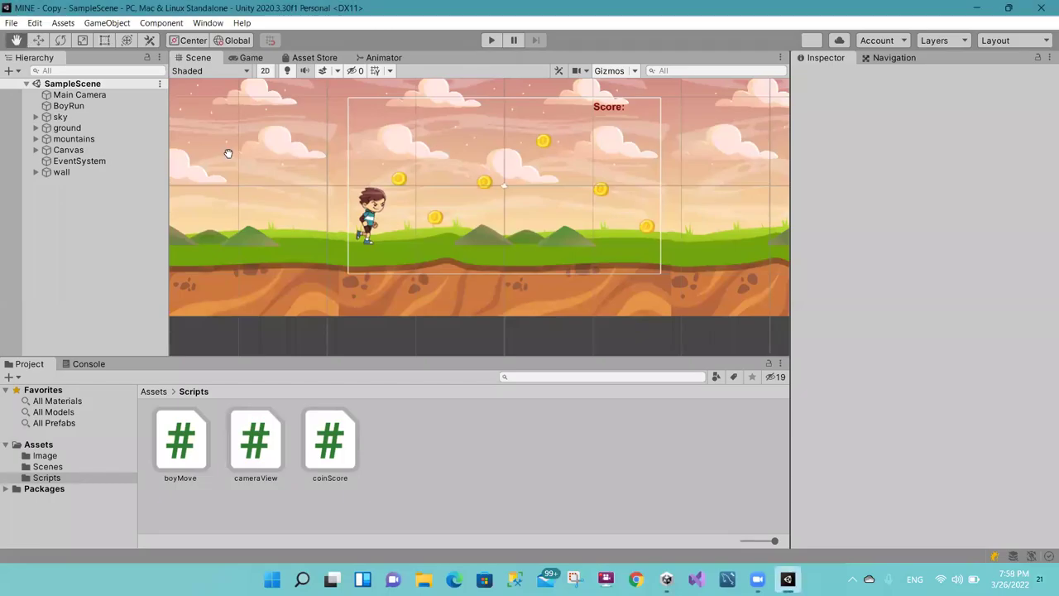
Step: Pan the Scene view down so the runner level and camera frame are fully visible
mouse_move(226, 153)
middle_mouse_down()
mouse_move(227, 192)
mouse_move(226, 183)
middle_mouse_up()
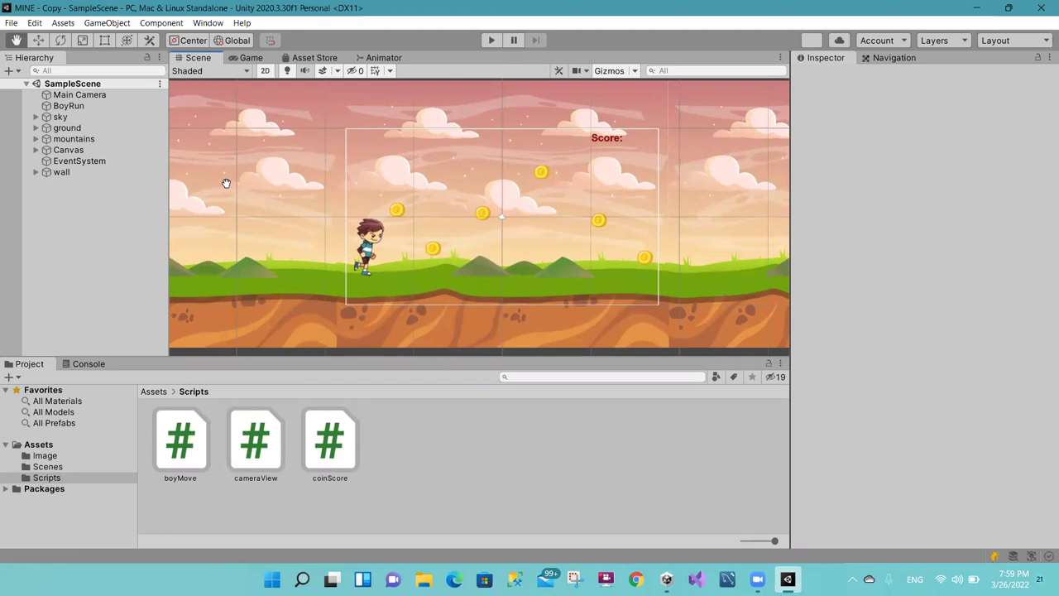
left_click(491, 40)
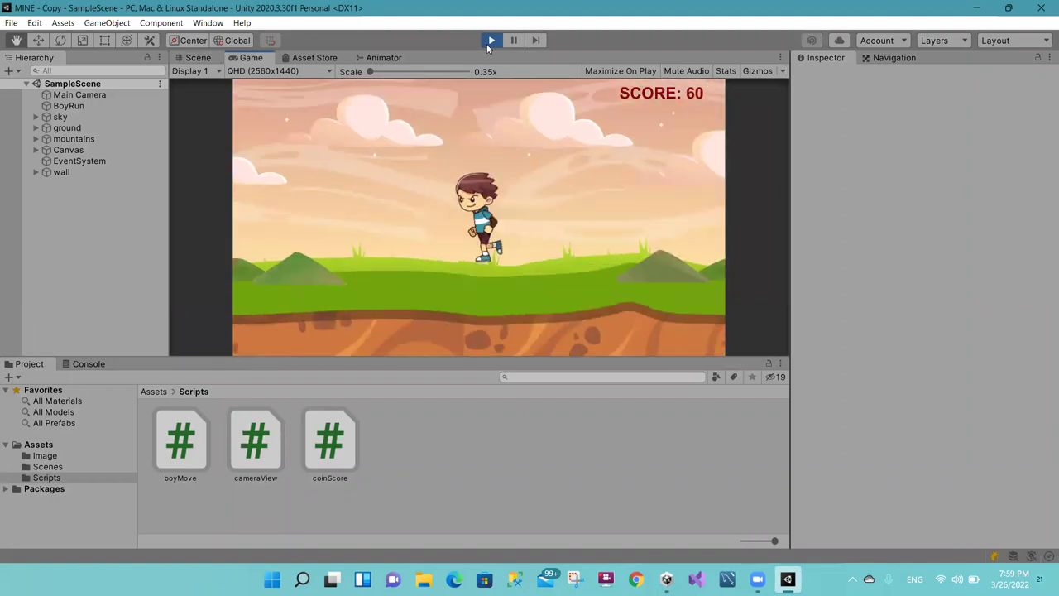
key("space")
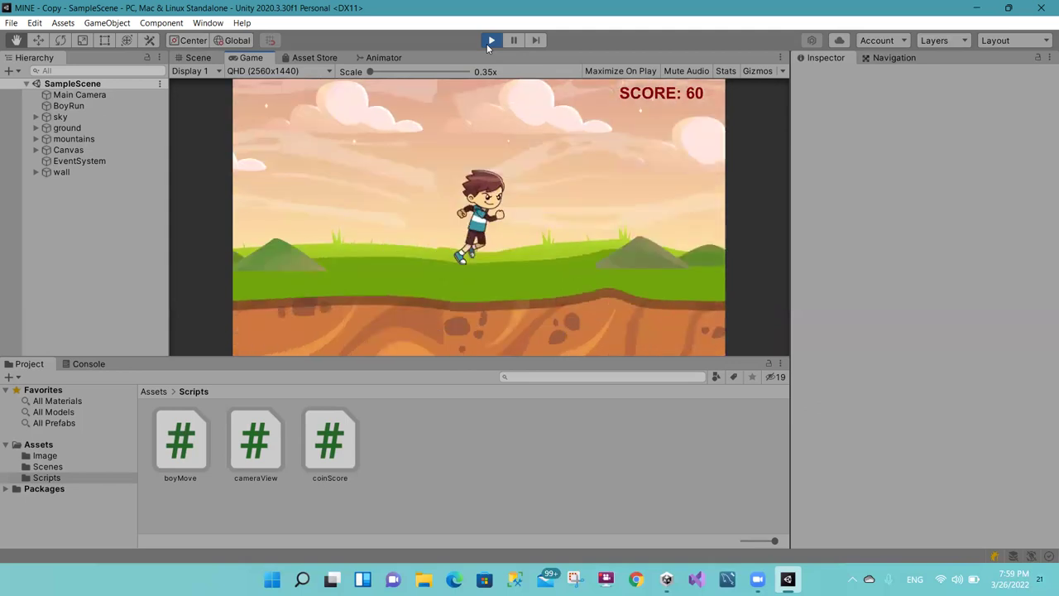
left_click(490, 43)
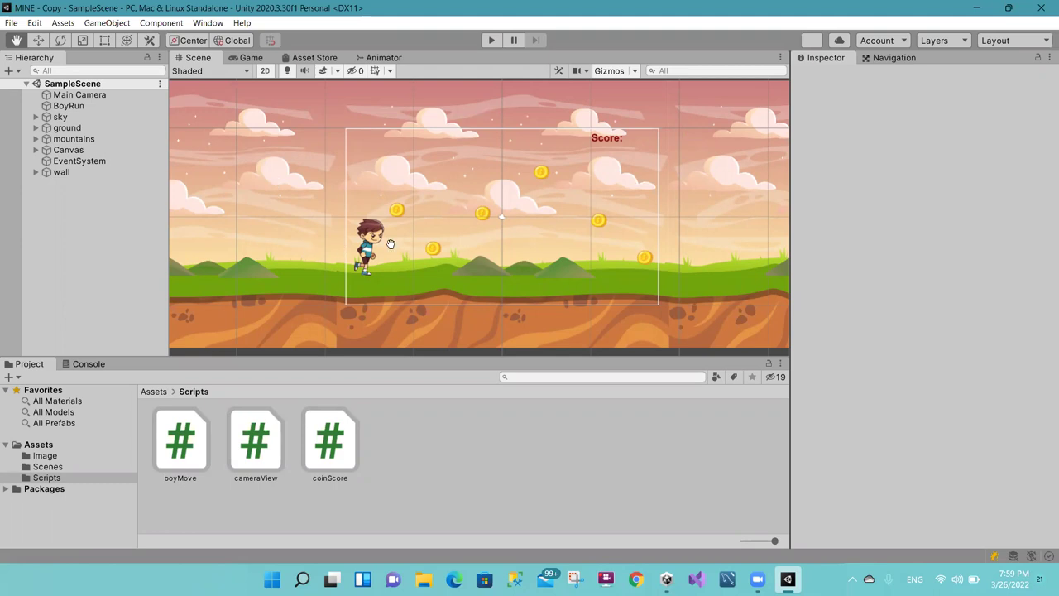
left_click(398, 213)
Step: Create a folder named 'Sounds' in Assets and open it
left_click(159, 394)
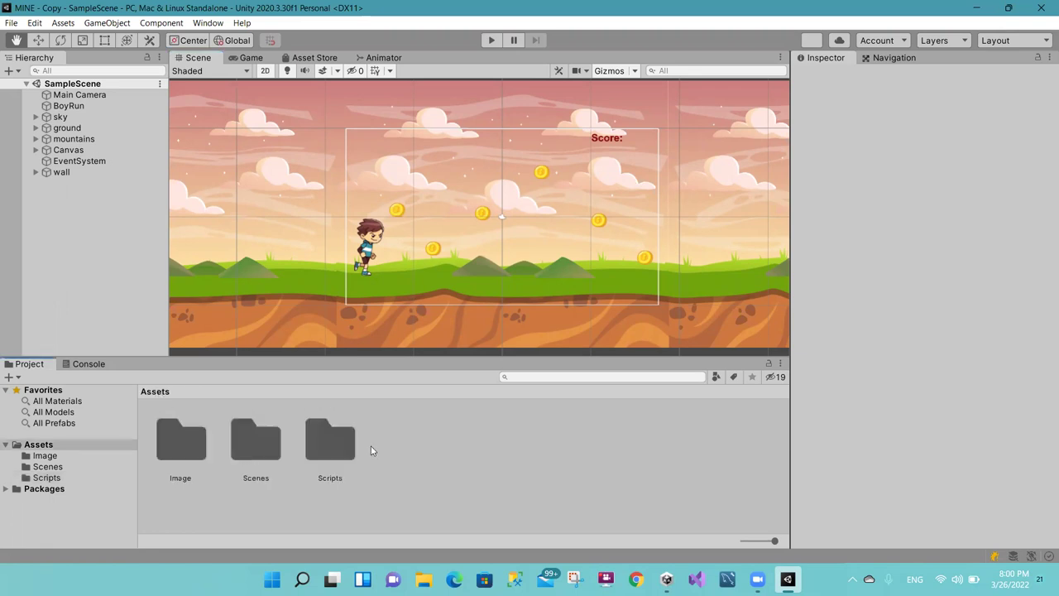
right_click(409, 452)
mouse_move(587, 93)
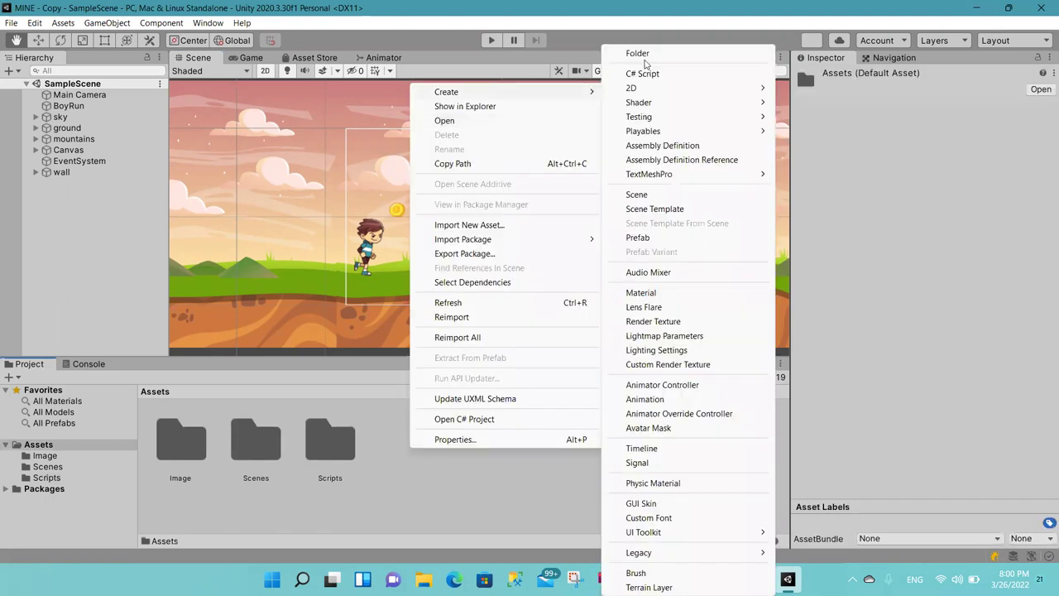
left_click(644, 60)
type("Sounds")
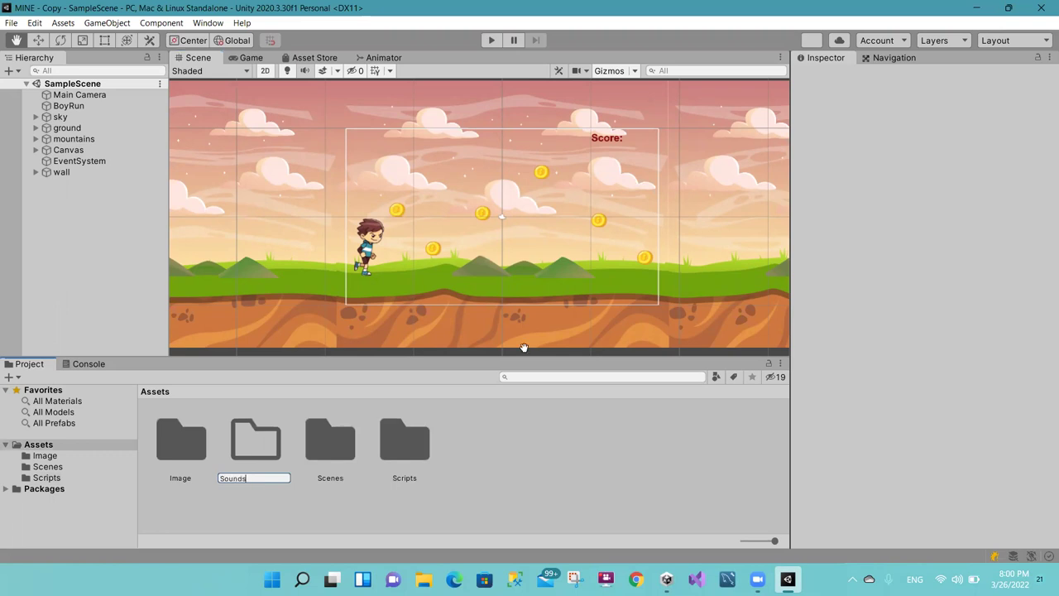
double_click(263, 451)
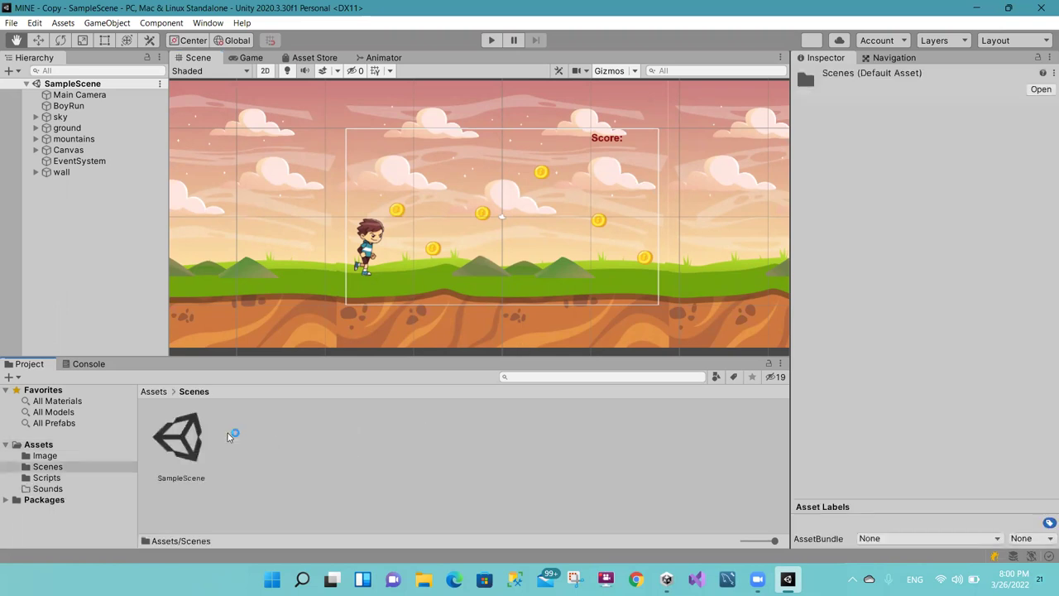
left_click(155, 392)
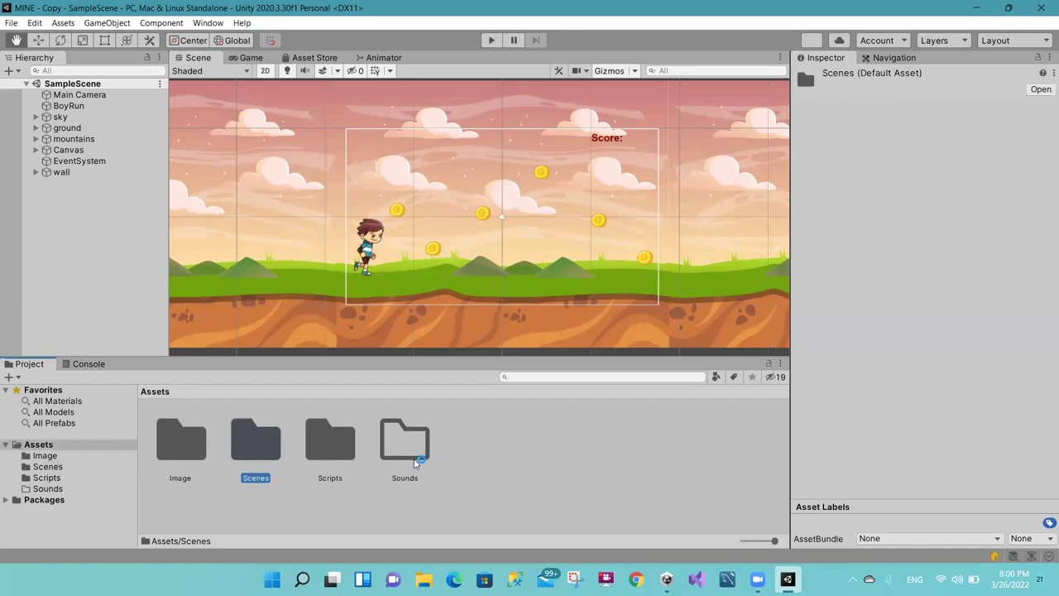
double_click(415, 462)
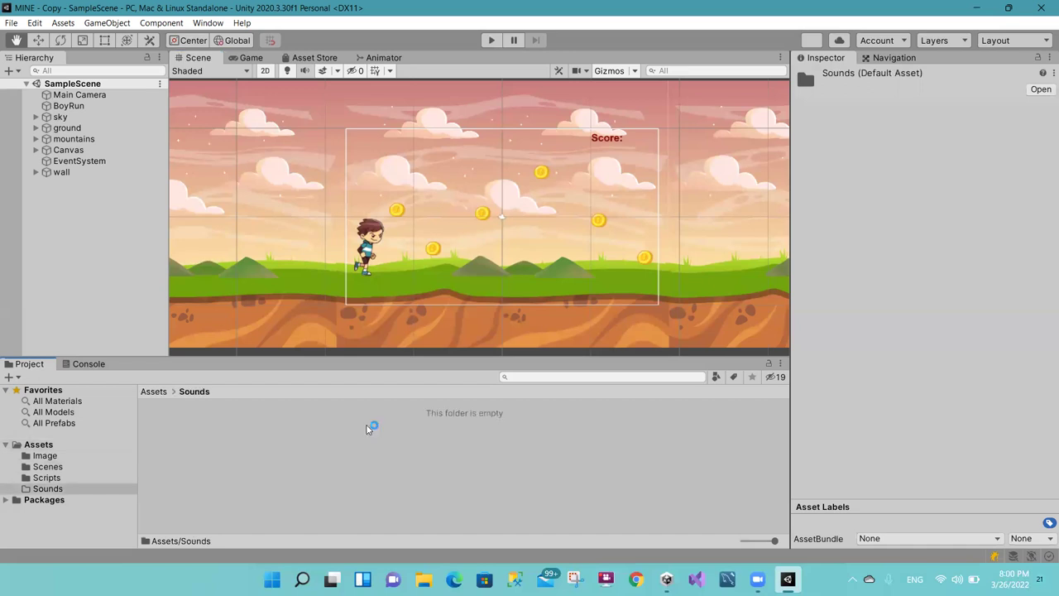
Step: Import background.mp3 into the Sounds folder and select it to view its import settings
right_click(368, 428)
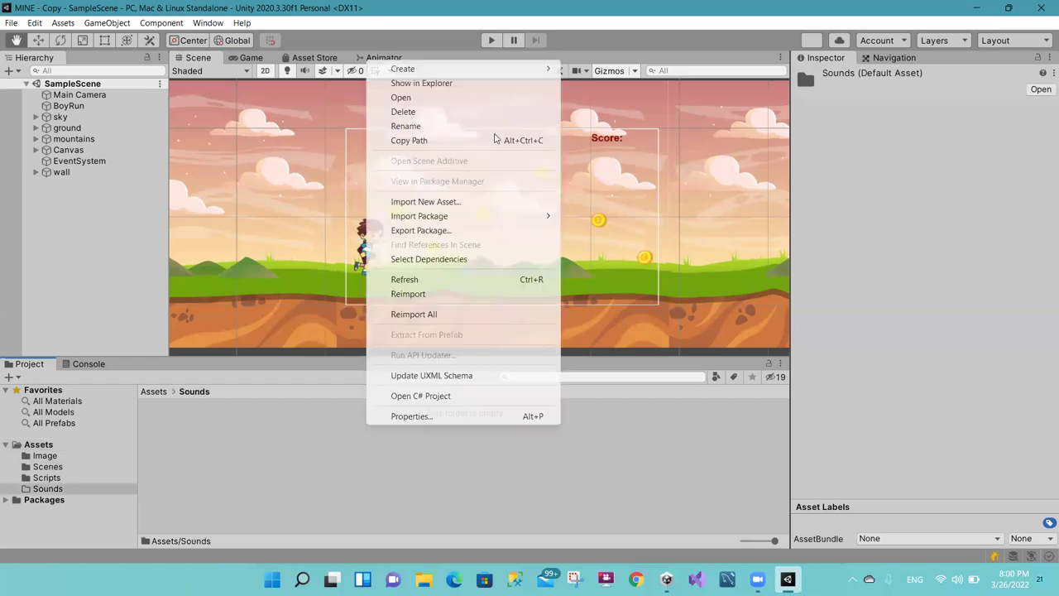
left_click(457, 202)
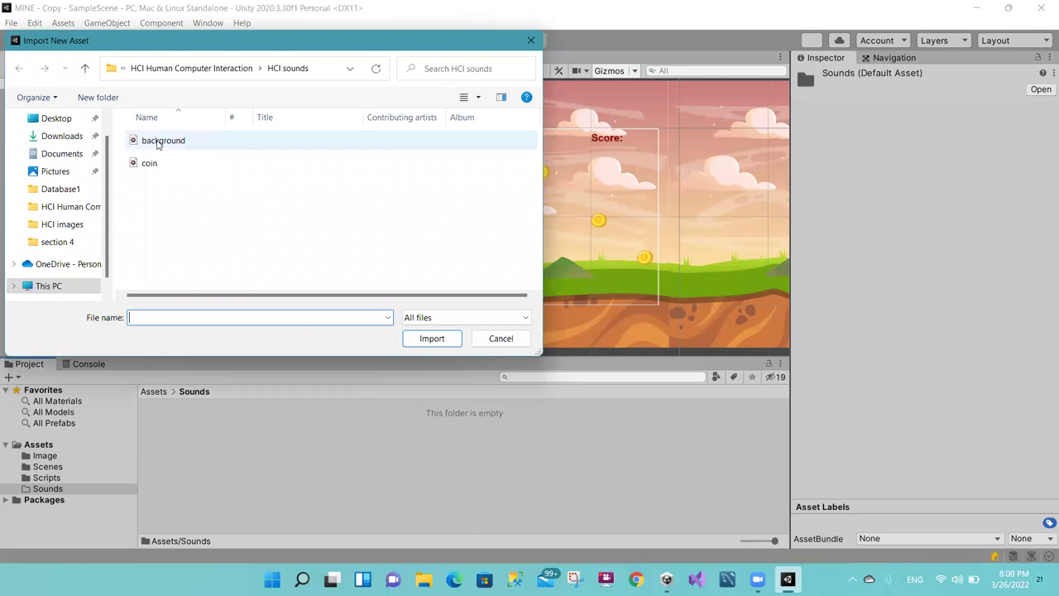
double_click(157, 144)
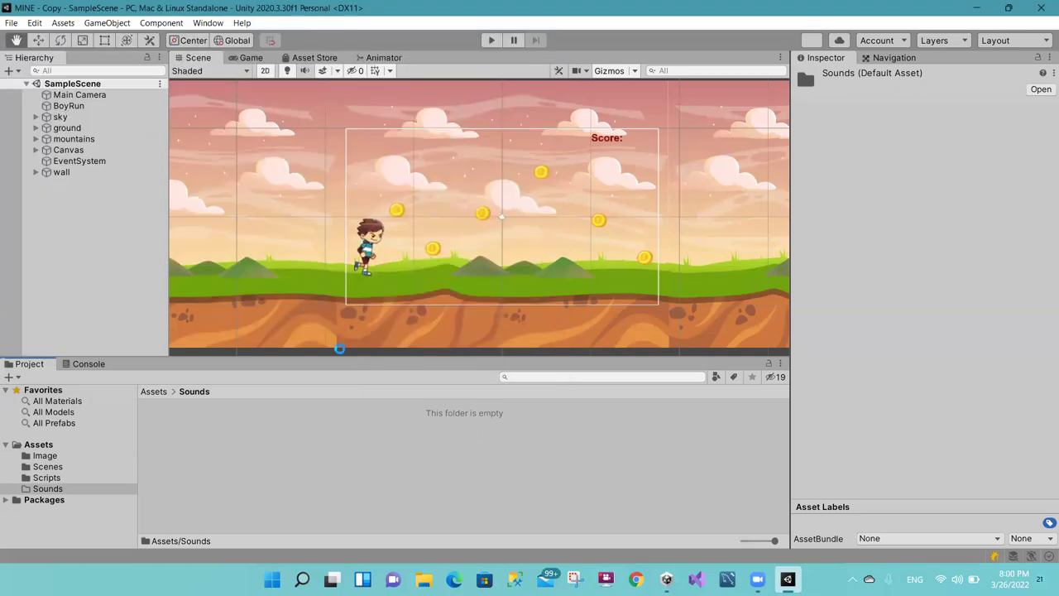
left_click(182, 455)
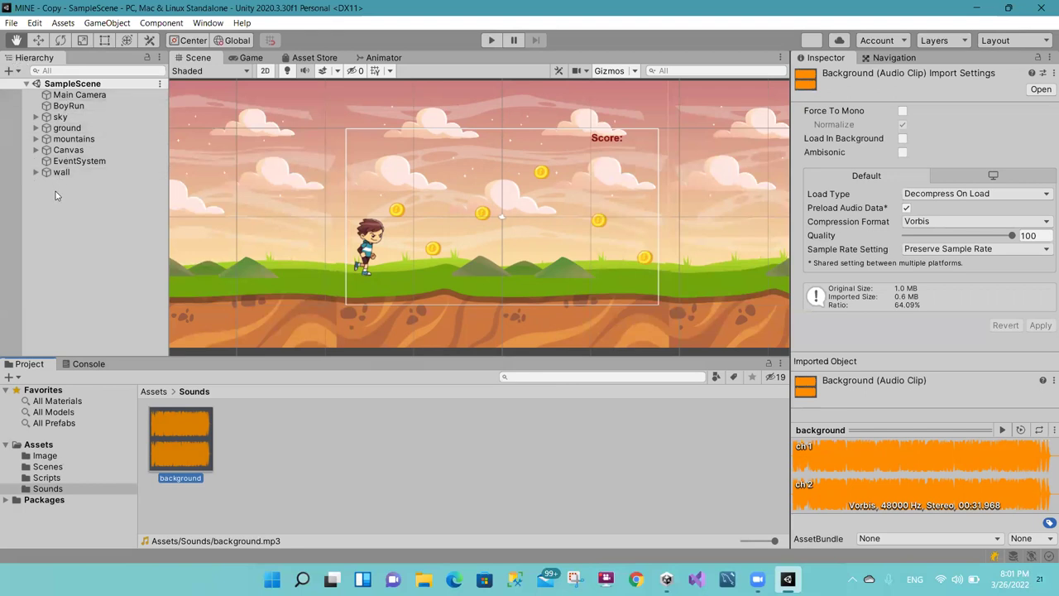
Step: Add an Audio Source object to the Hierarchy and name it 'backgroundSound'
right_click(68, 234)
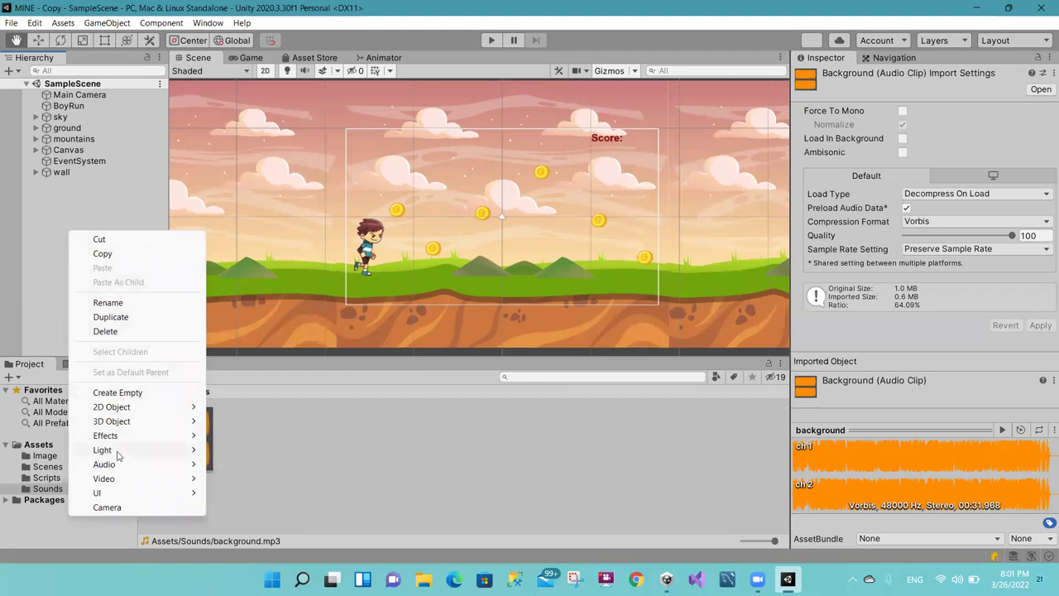
mouse_move(118, 466)
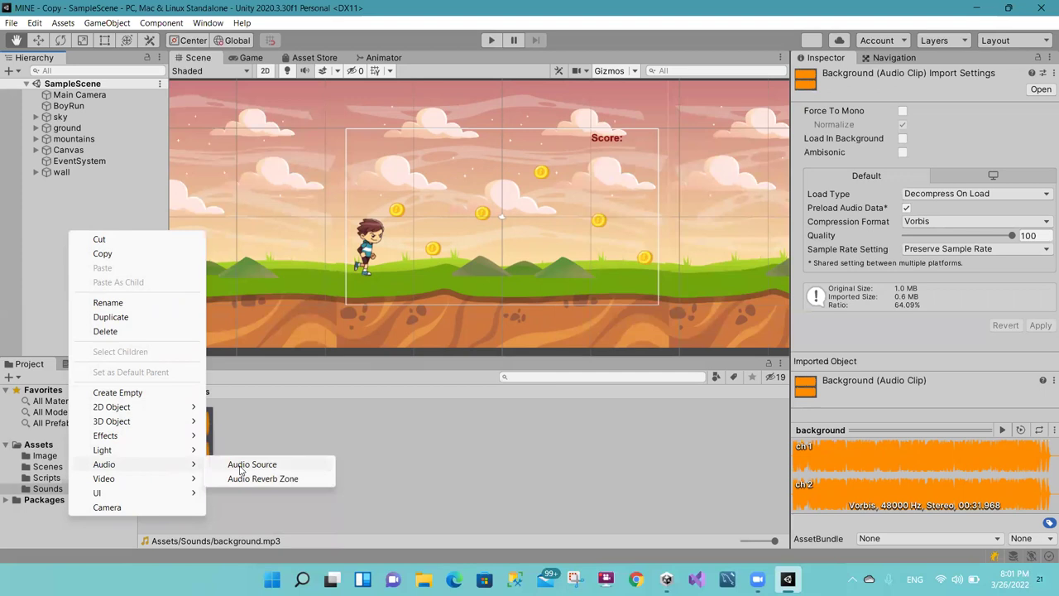
left_click(53, 189)
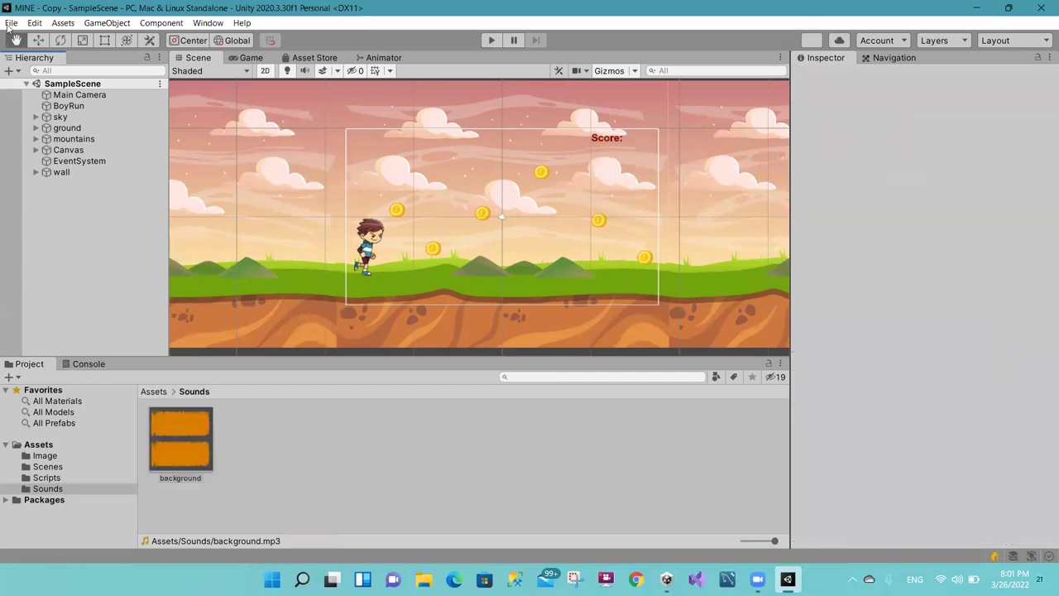
right_click(57, 211)
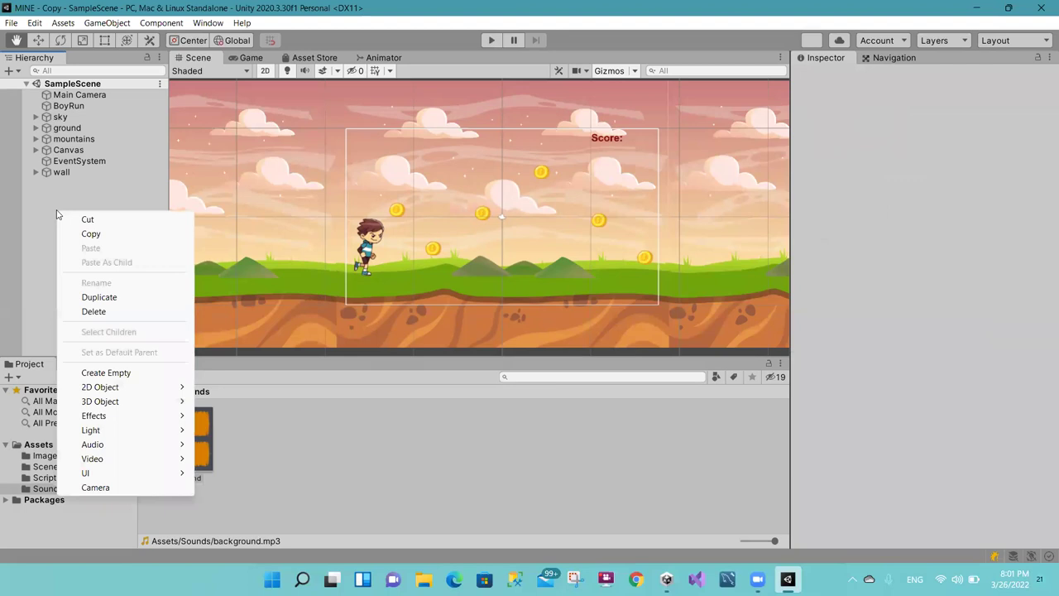
mouse_move(124, 447)
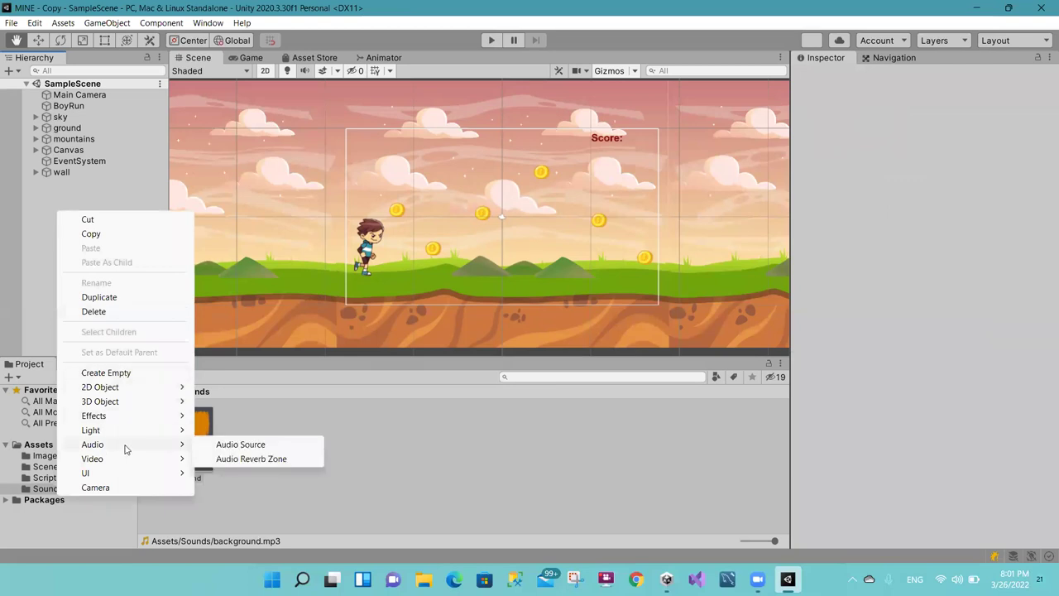
left_click(217, 445)
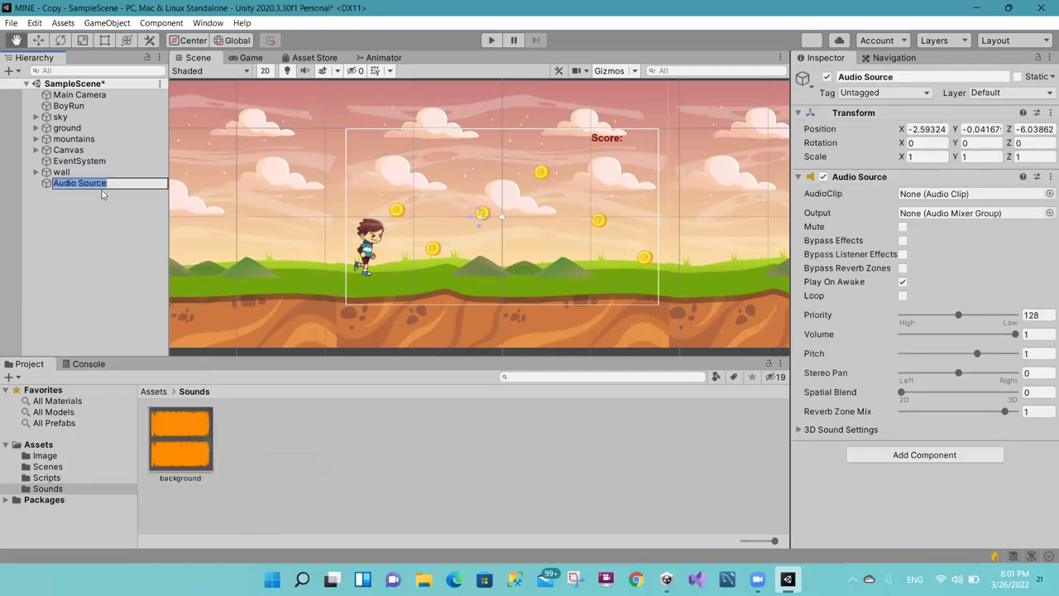
type("backgro")
type("und")
type("S")
type("ound")
left_click(102, 193)
left_click(60, 189)
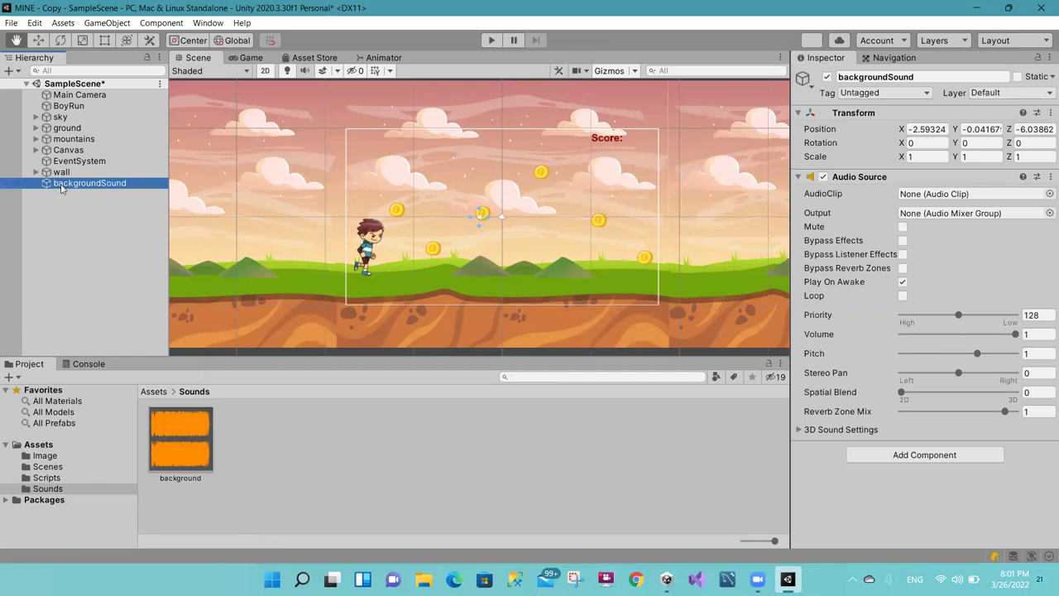
left_click(63, 190)
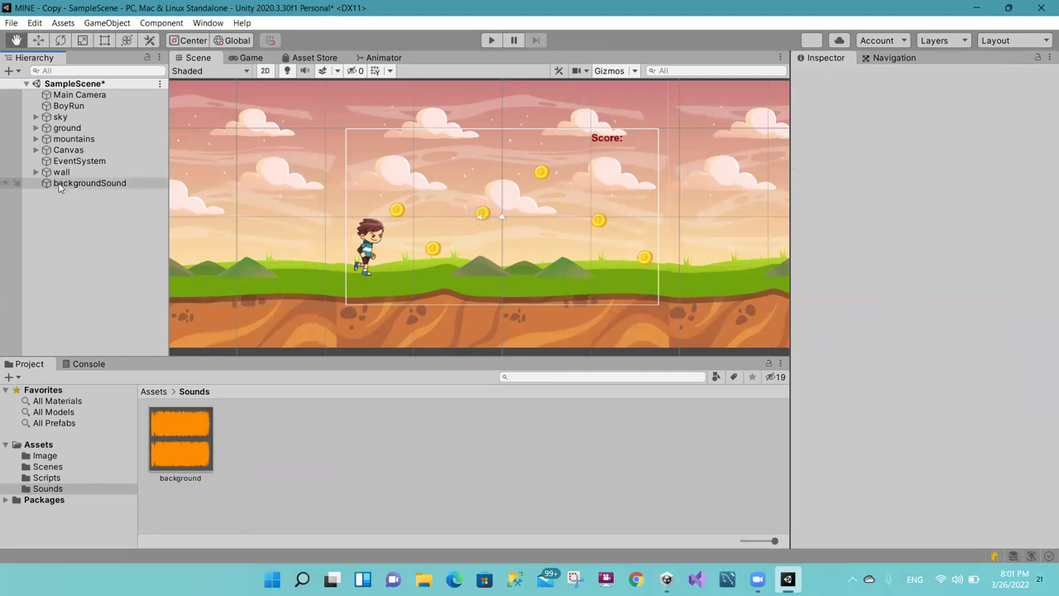
Step: Drop the background clip into backgroundSound's Audio Source AudioClip field
left_click(61, 187)
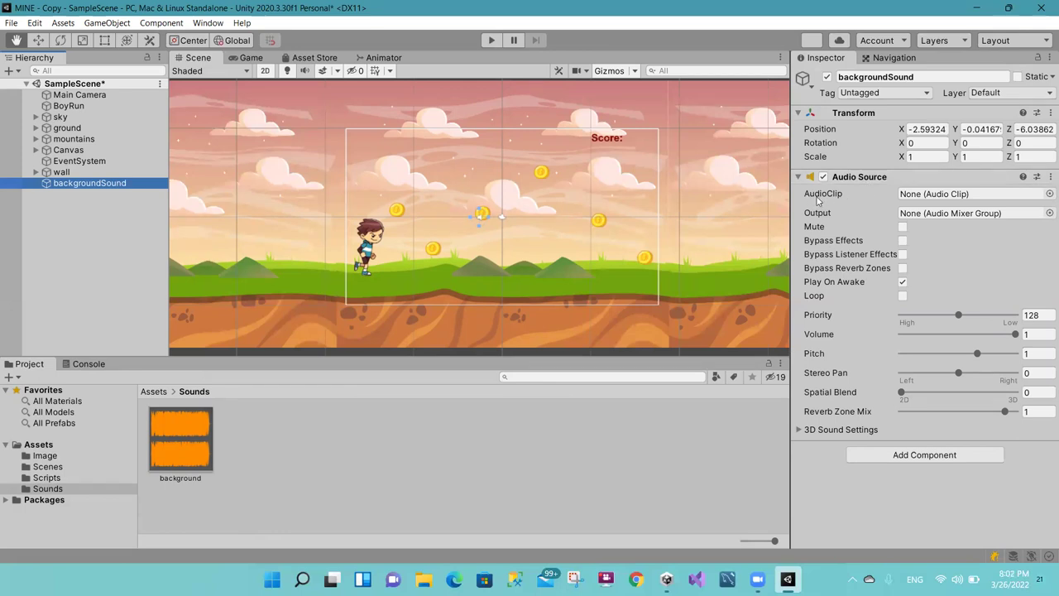
mouse_move(840, 196)
left_click_drag(184, 438, 912, 195)
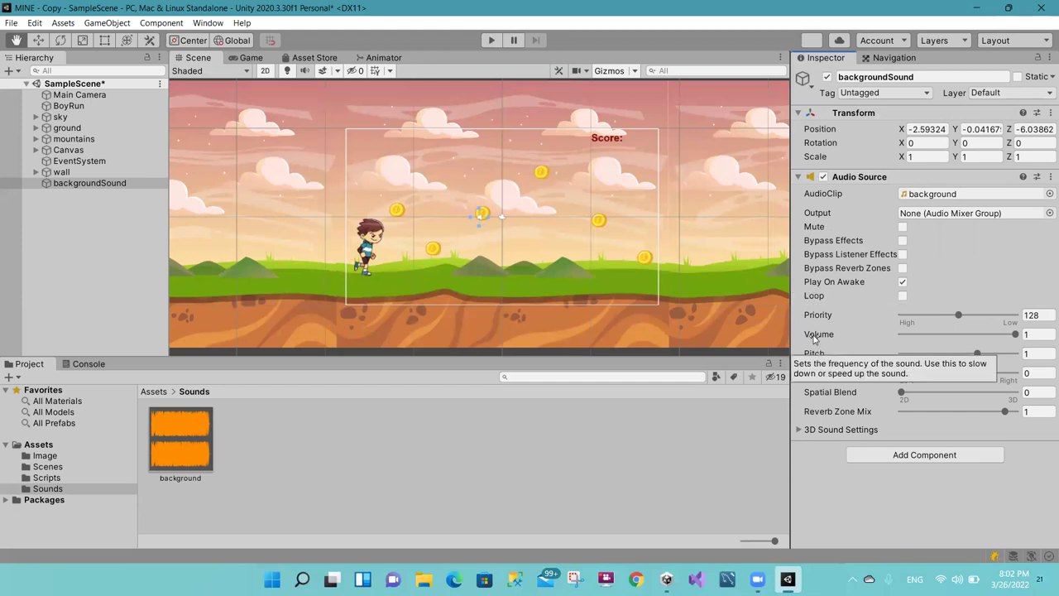
Step: Set backgroundSound's Audio Source Volume to 0.364 and turn on Loop
mouse_move(1015, 335)
left_mouse_down()
mouse_move(953, 339)
mouse_move(1026, 335)
left_mouse_up()
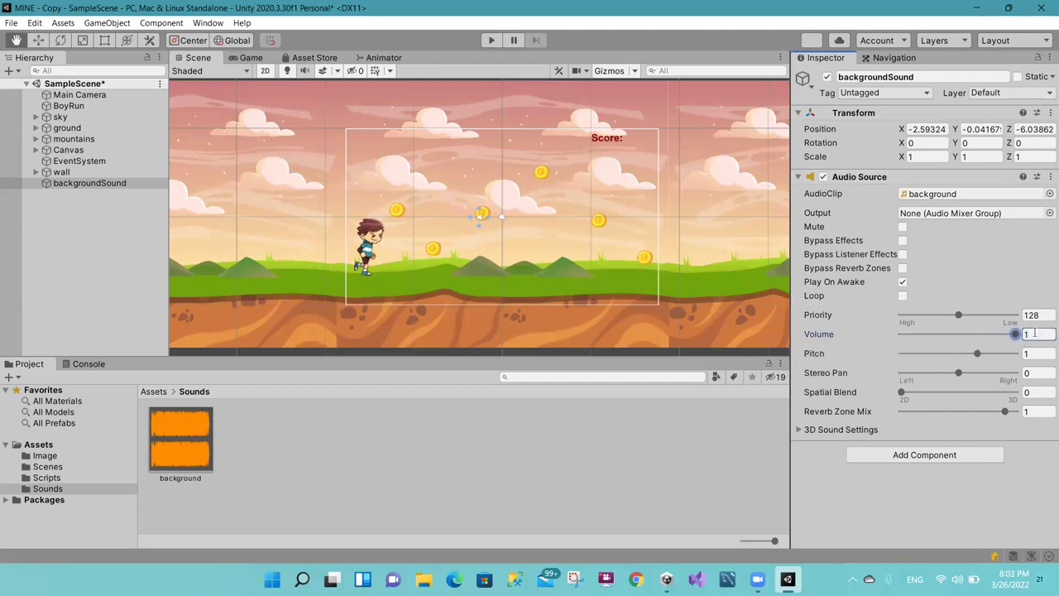
left_click_drag(1015, 335, 942, 336)
mouse_move(869, 286)
left_click(903, 297)
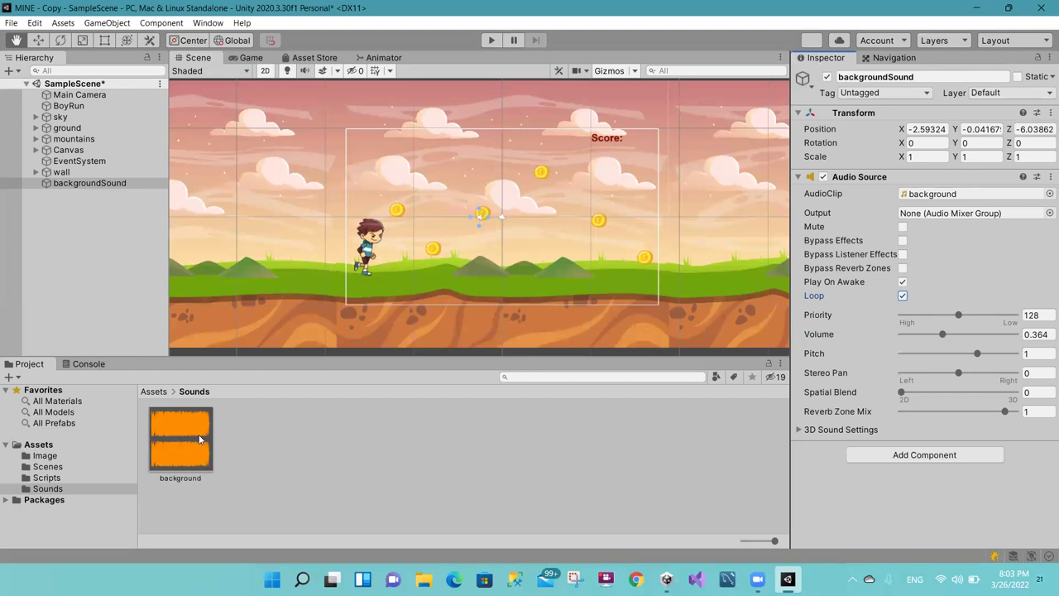
right_click(272, 437)
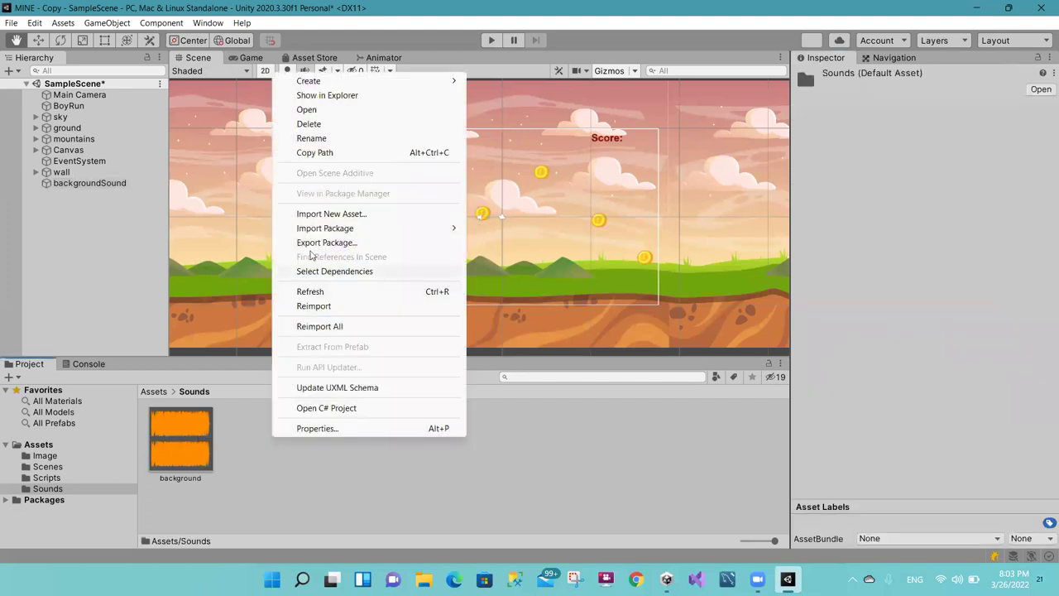
left_click(344, 217)
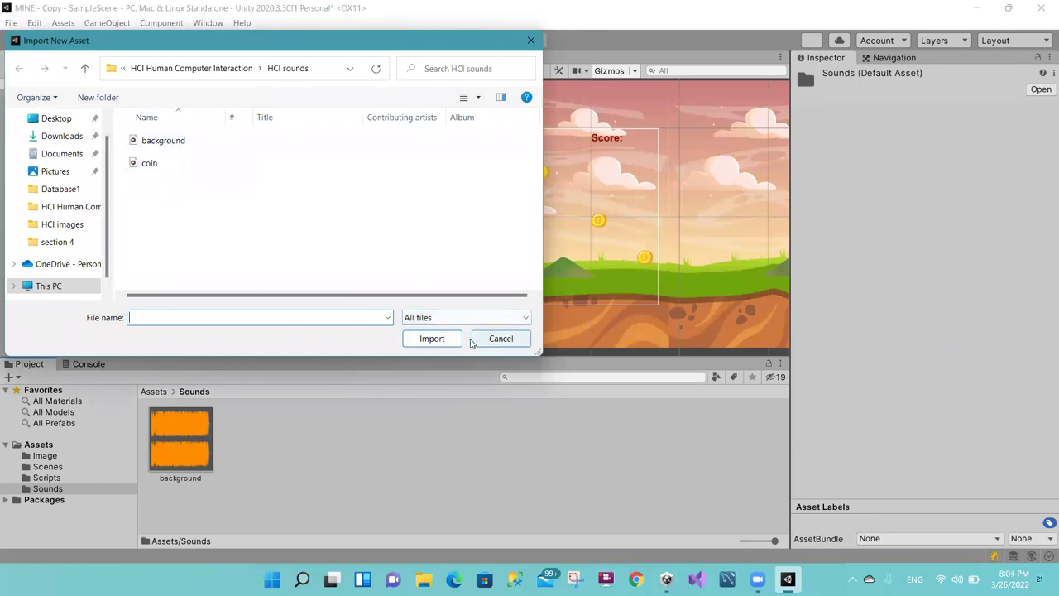
left_click(500, 339)
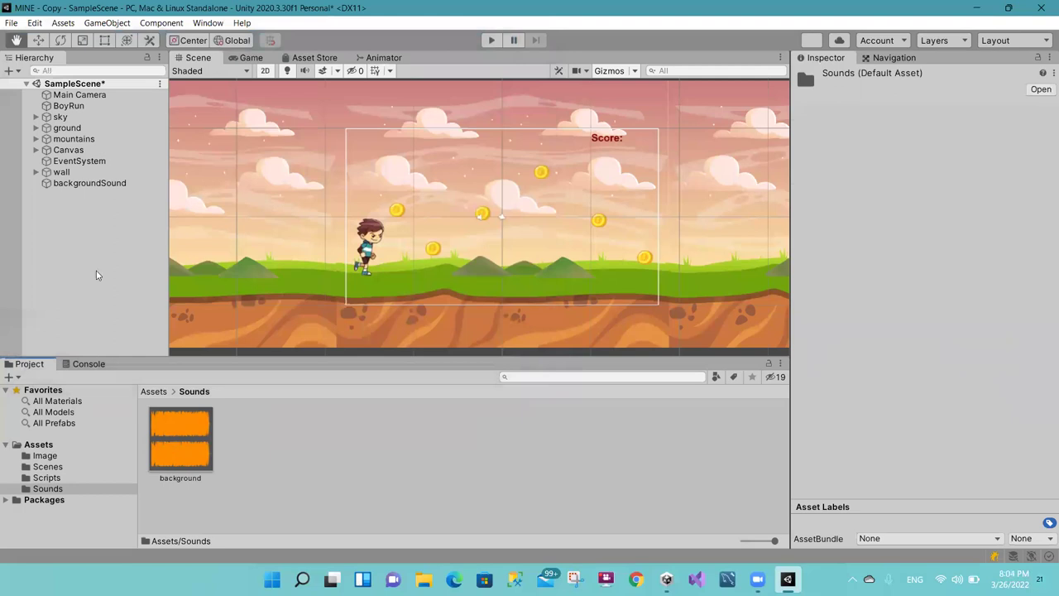
Step: Select backgroundSound, reapply the background clip to its Audio Source, and save with Ctrl+S
right_click(70, 203)
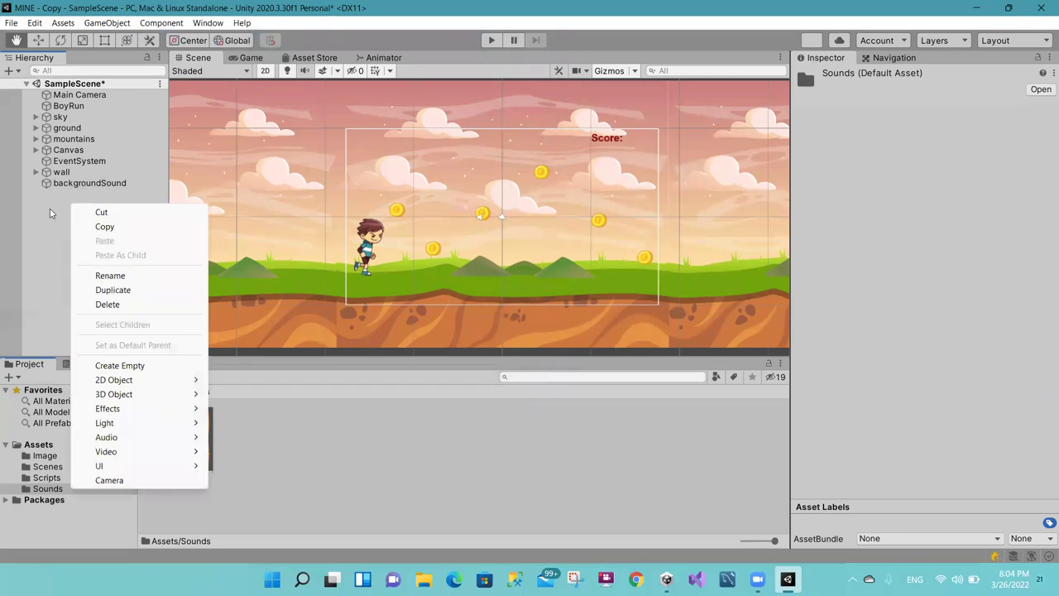
mouse_move(120, 441)
left_click(62, 187)
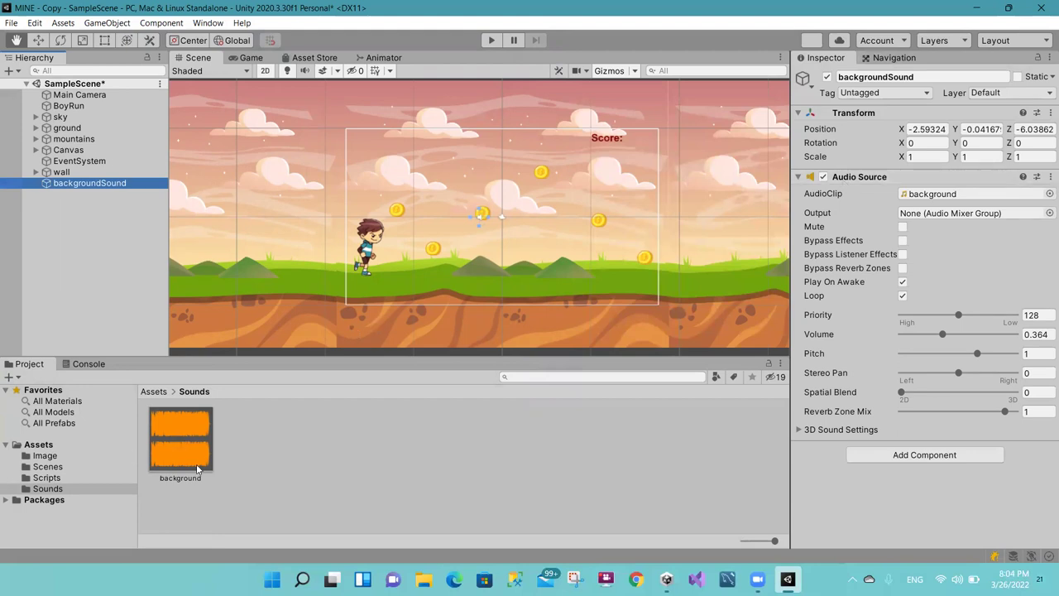
mouse_move(185, 451)
left_mouse_down()
mouse_move(746, 312)
mouse_move(918, 201)
left_mouse_up()
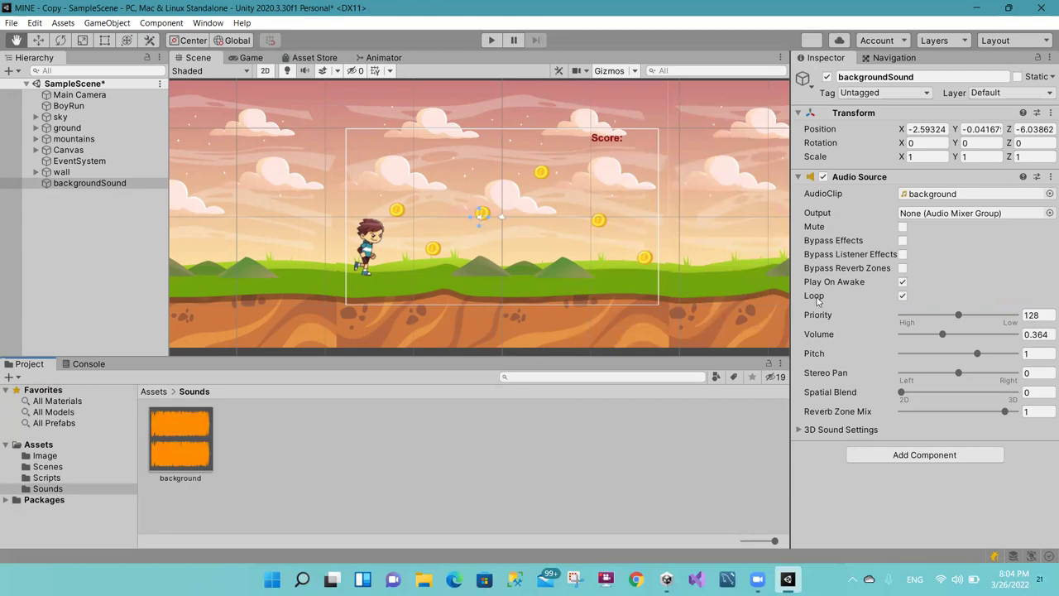
mouse_move(830, 301)
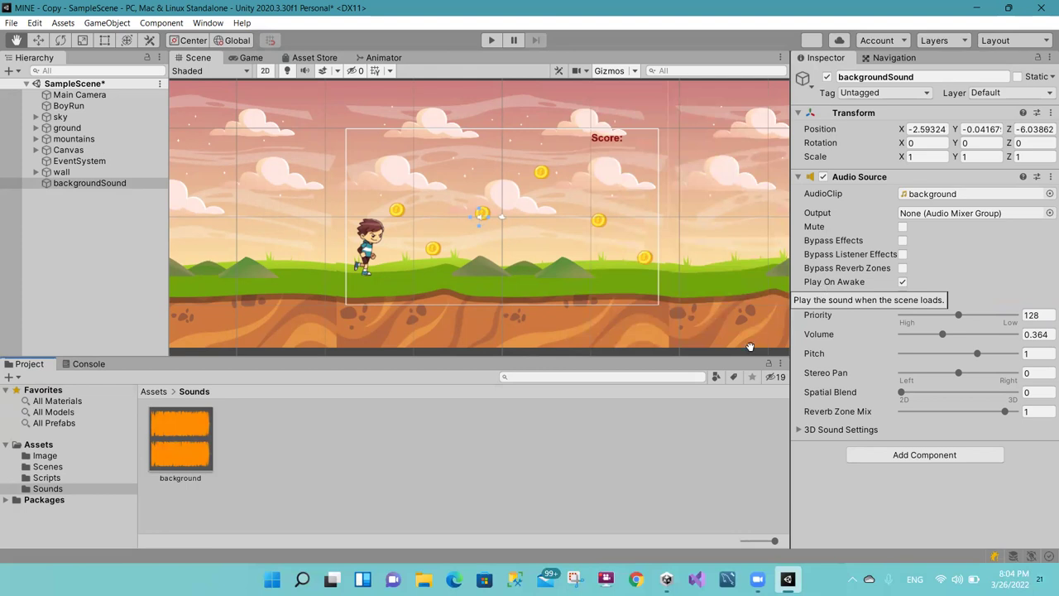
key("ctrl+s")
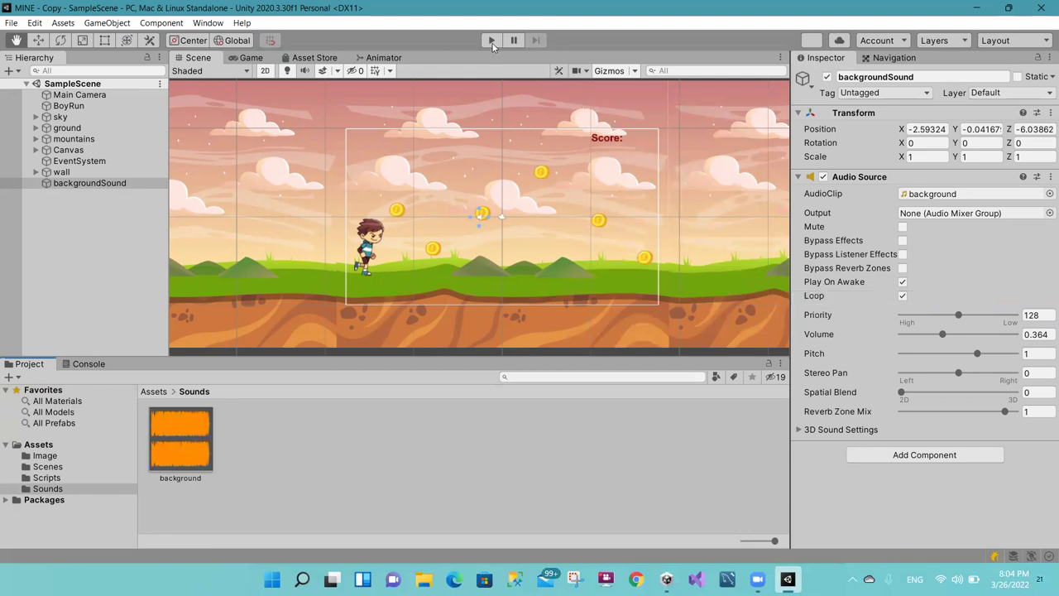
Step: Run the game in Play mode and lower the Windows system volume to about 43%
left_click(490, 41)
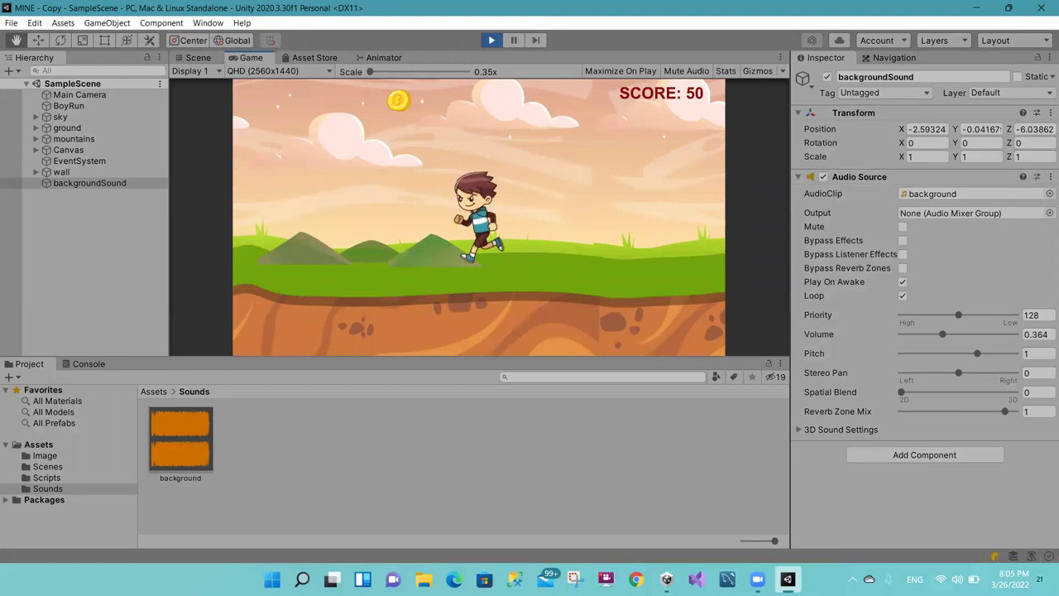
key("super+a")
key("Escape")
key("super+a")
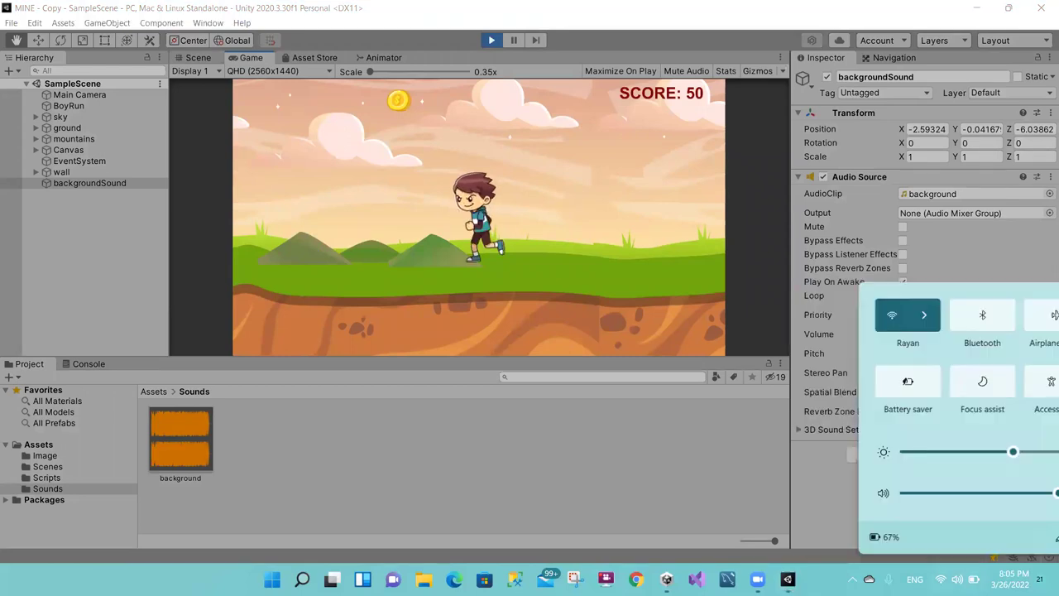
left_click(937, 493)
left_click(918, 493)
left_click(459, 166)
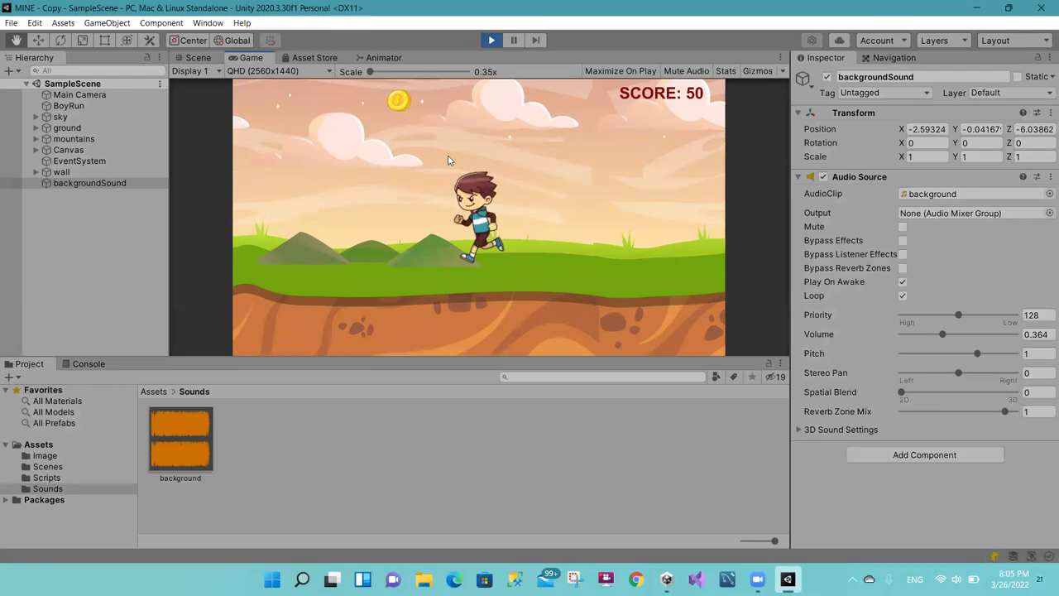
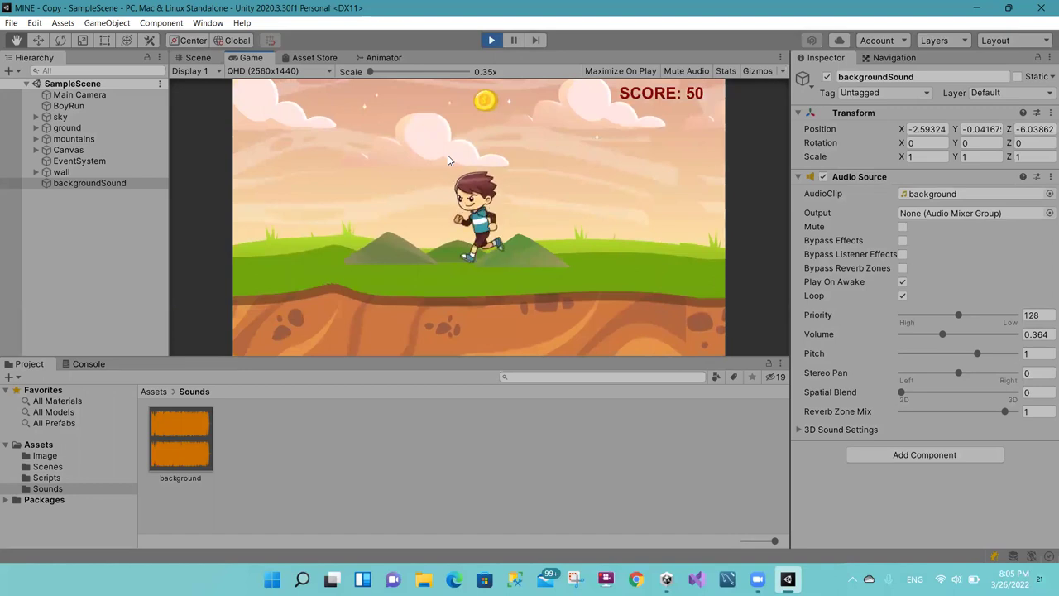
Step: Jump the runner to collect a coin, then stop Play mode to return to scene editing
key("space")
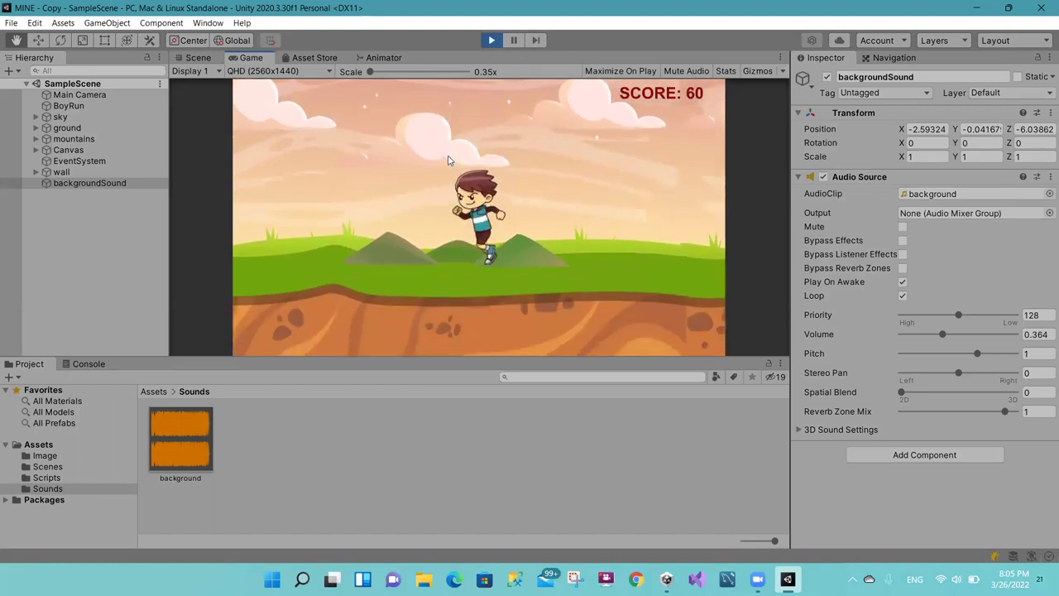
left_click(492, 42)
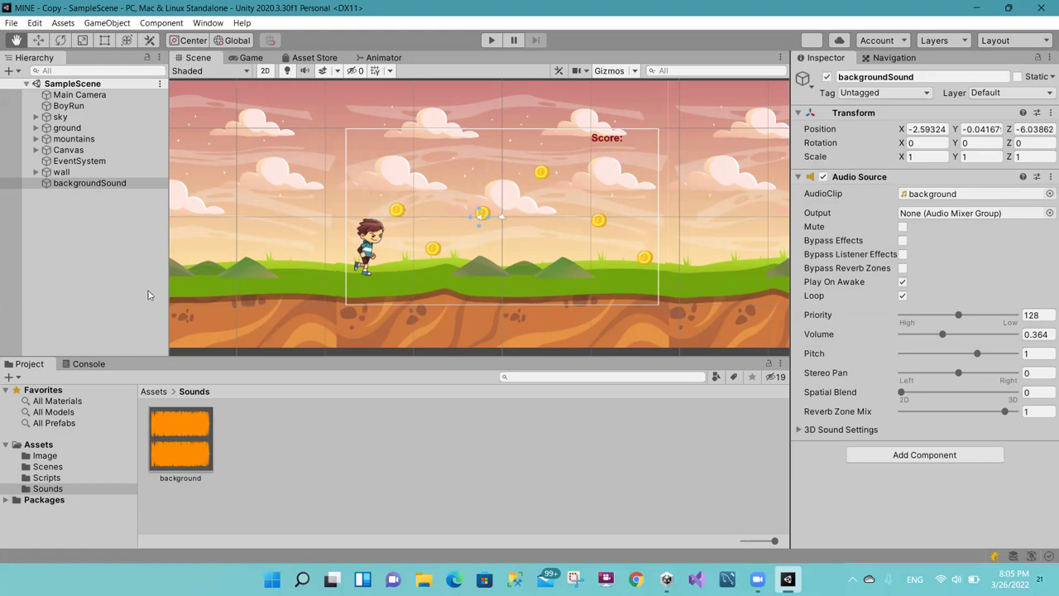
Step: Import coin.mp3 into the Sounds folder with Import New Asset
right_click(265, 431)
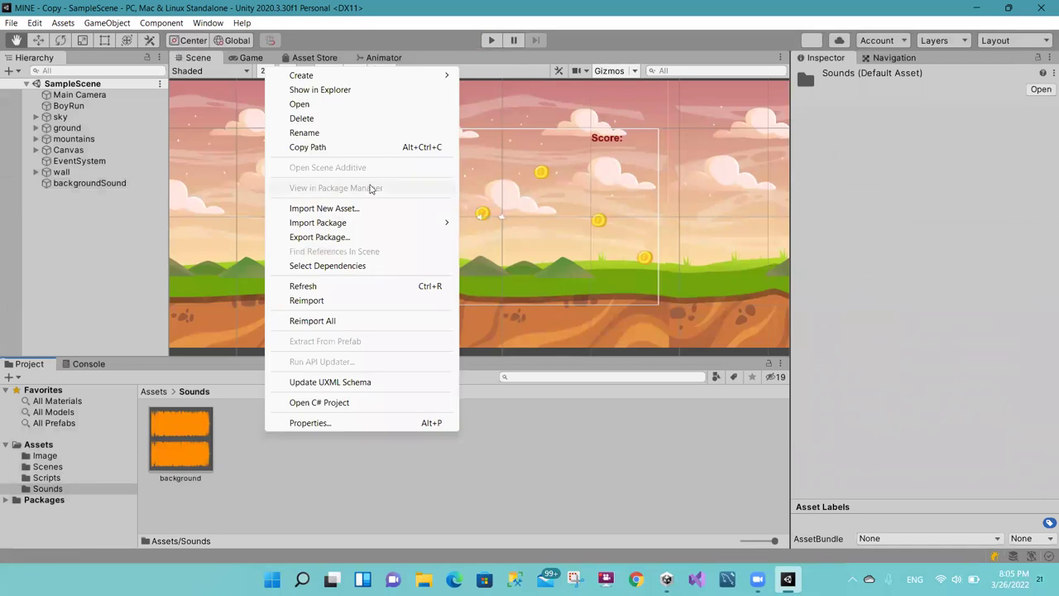
left_click(370, 208)
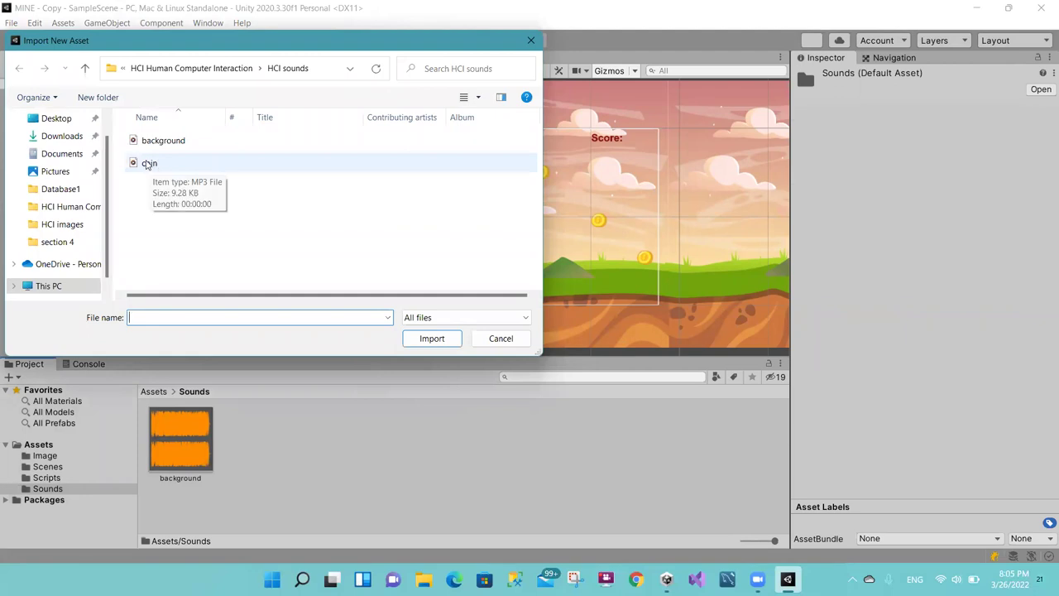
double_click(148, 164)
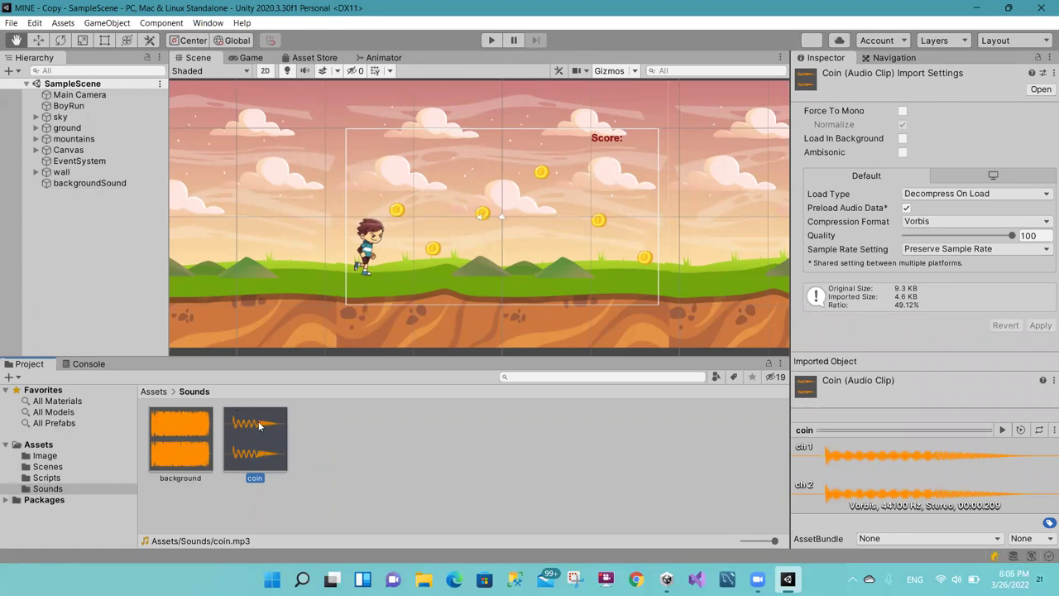
Step: Add a new Audio Source object to the scene Hierarchy
right_click(58, 257)
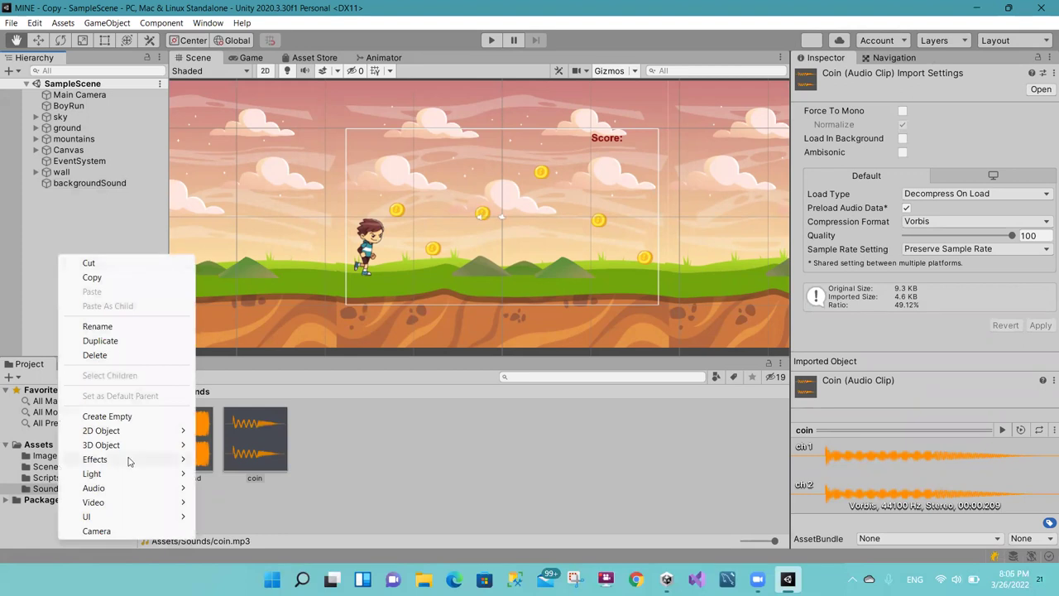
mouse_move(114, 489)
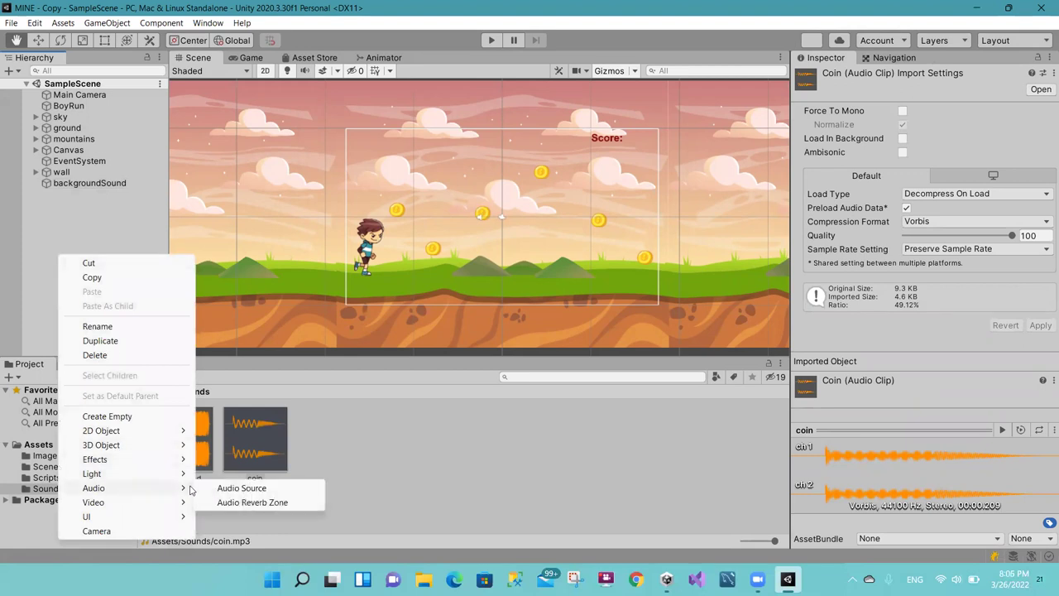
left_click(217, 489)
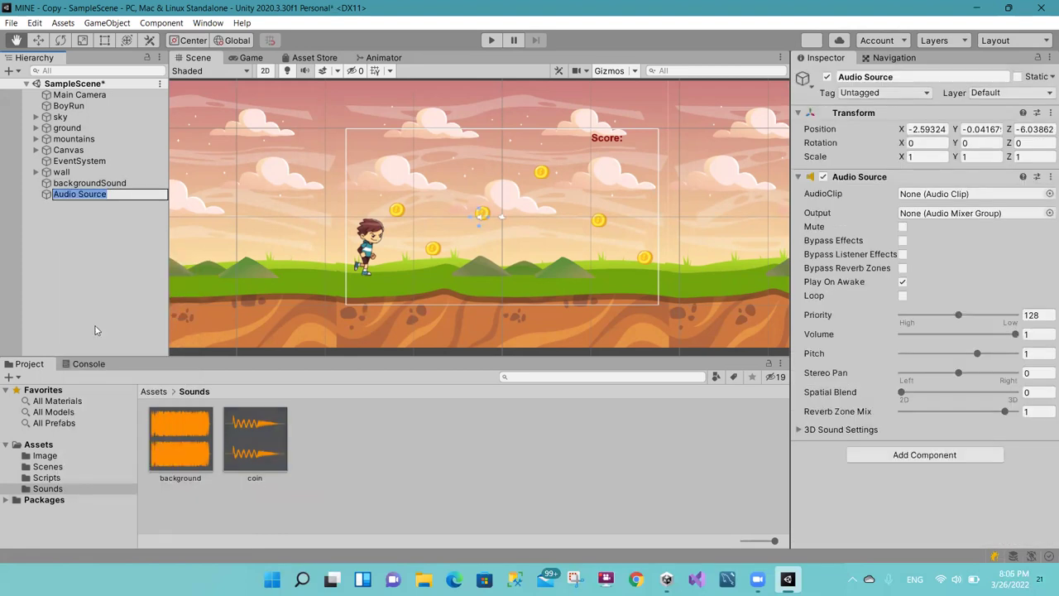
right_click(76, 253)
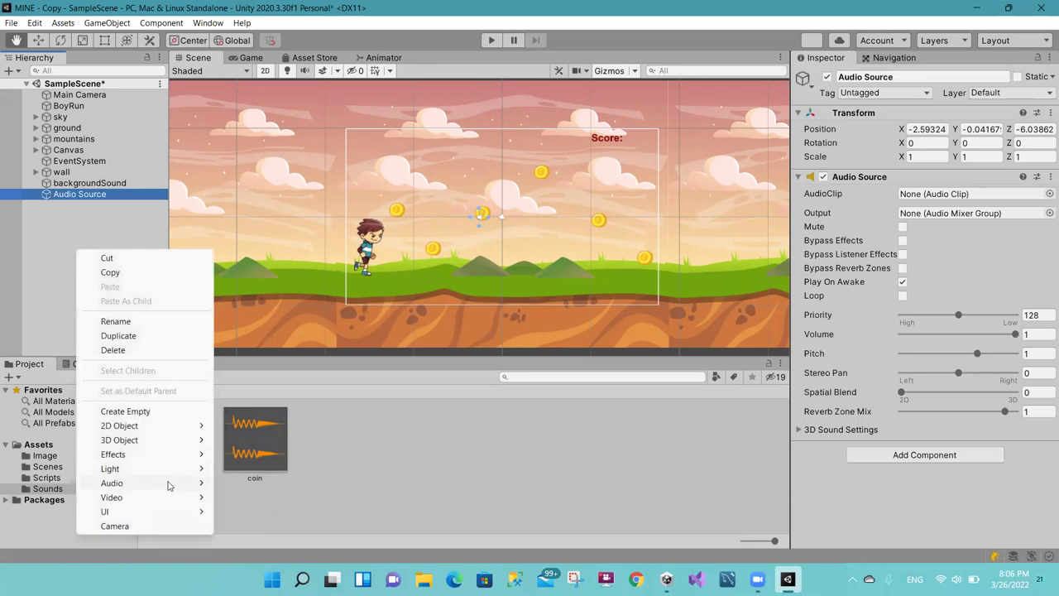
mouse_move(170, 484)
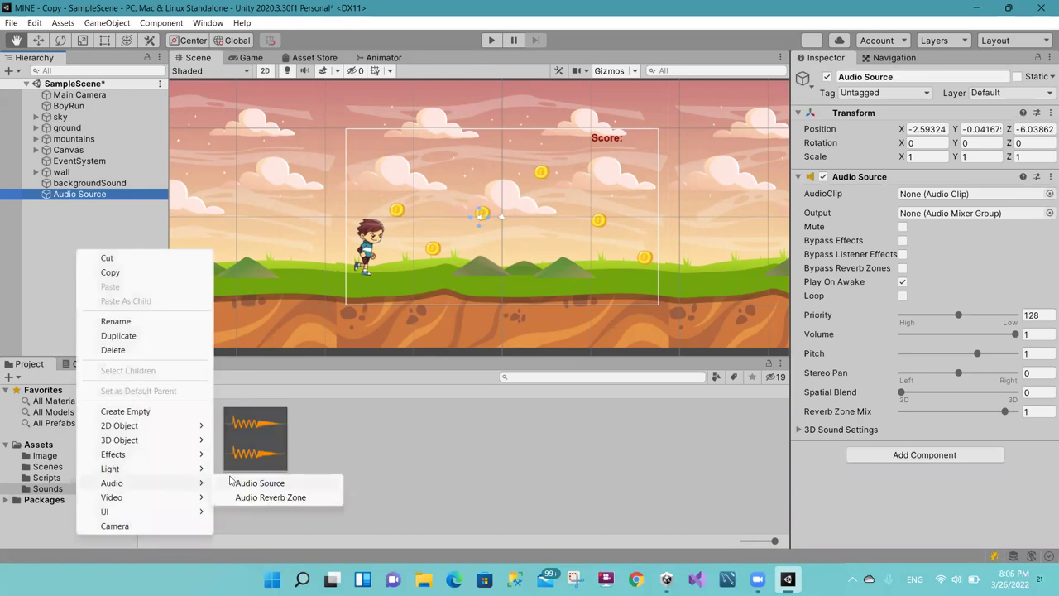
left_click(77, 189)
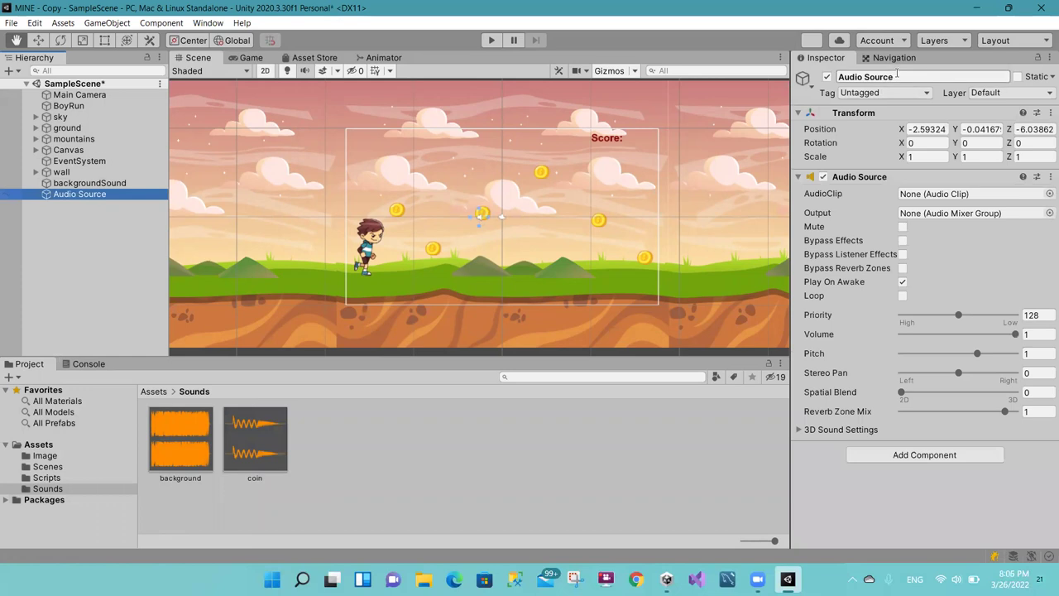
Step: Rename the new audio source object to coinSound in the Inspector
left_click(852, 77)
key("Home")
type("c")
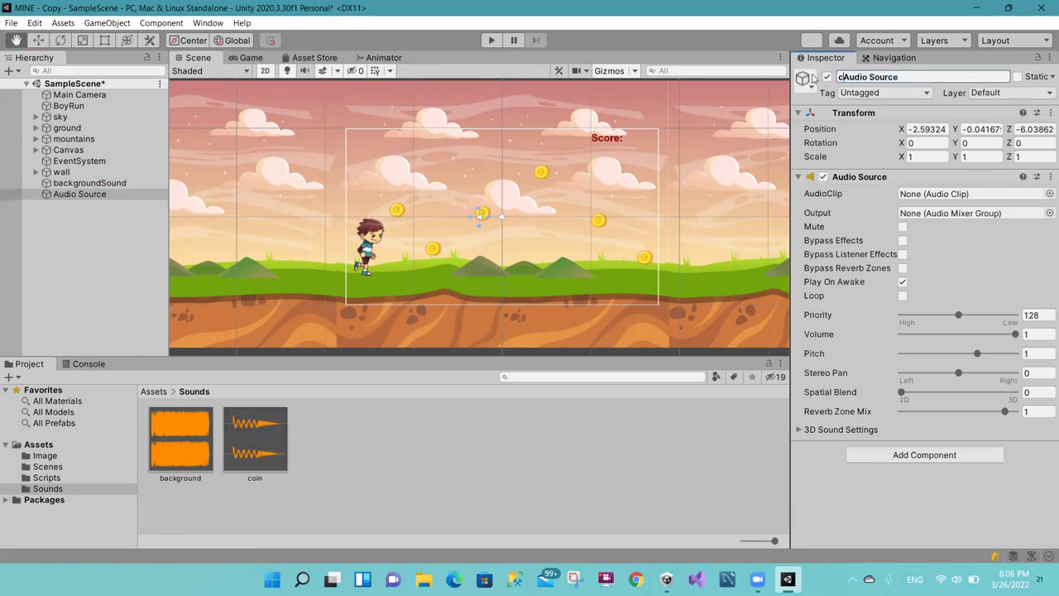
key("ctrl+a")
type("coinS")
type("ound")
left_click(63, 206)
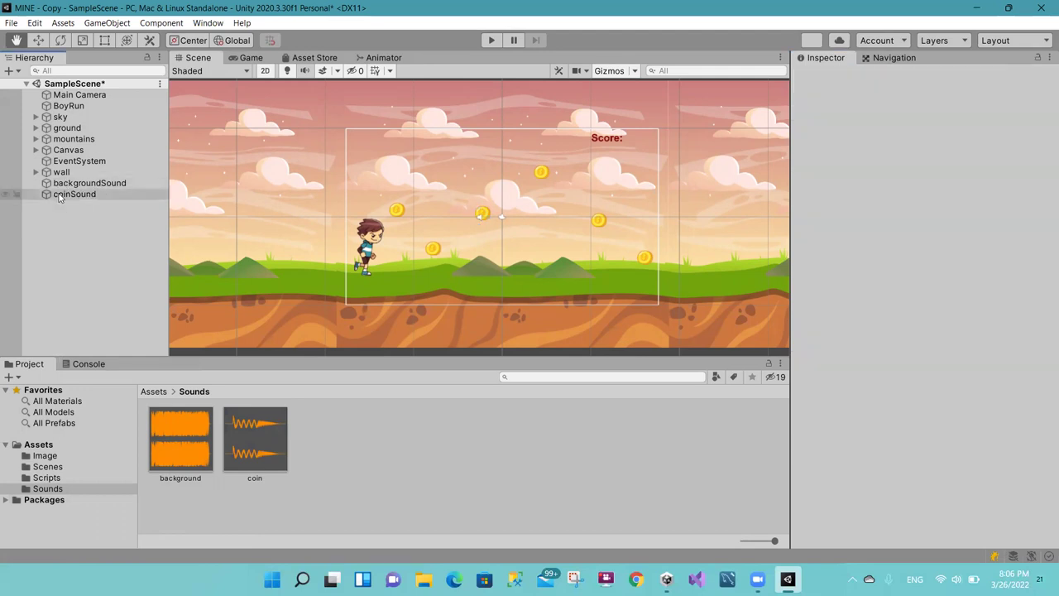
left_click(59, 194)
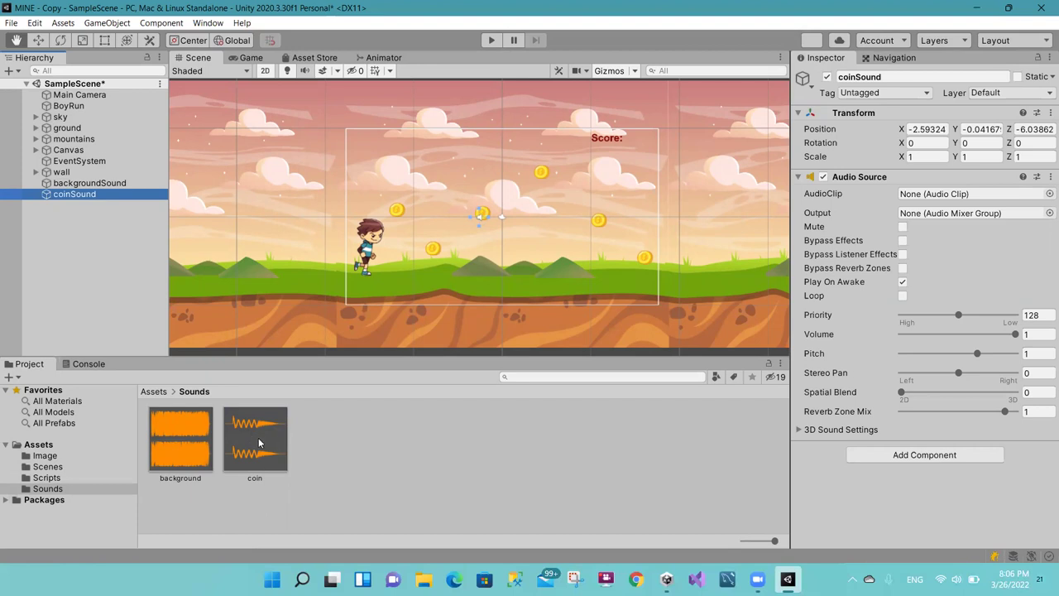
Step: Set coinSound's AudioClip to the coin clip, then show the Scripts folder
left_click(258, 442)
mouse_move(258, 442)
left_mouse_down()
mouse_move(858, 193)
mouse_move(921, 194)
left_mouse_up()
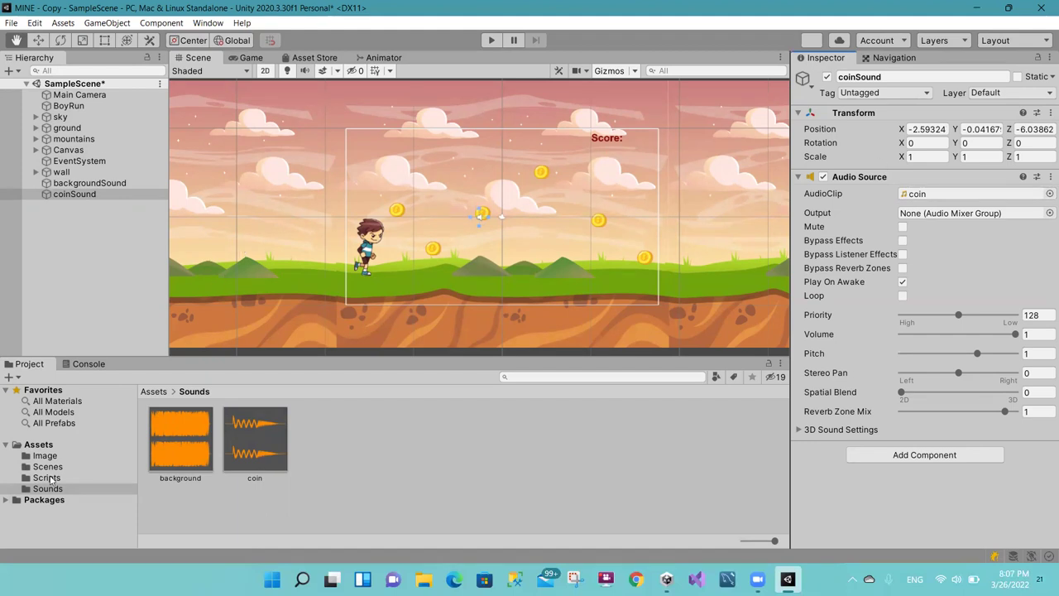
left_click(49, 477)
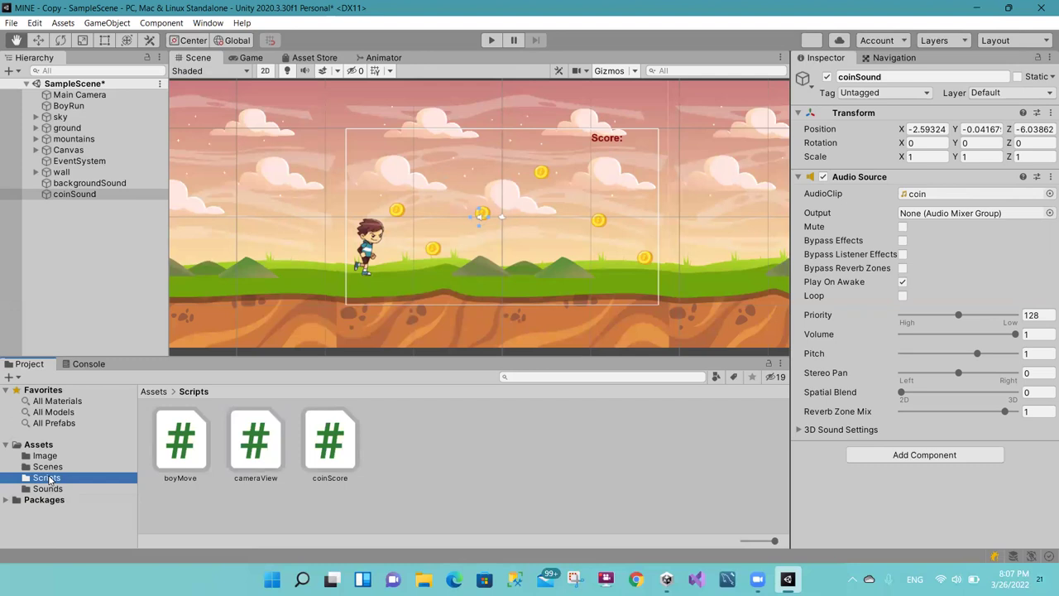
Step: Open the boyMove script from the Scripts folder in Visual Studio
left_click(176, 451)
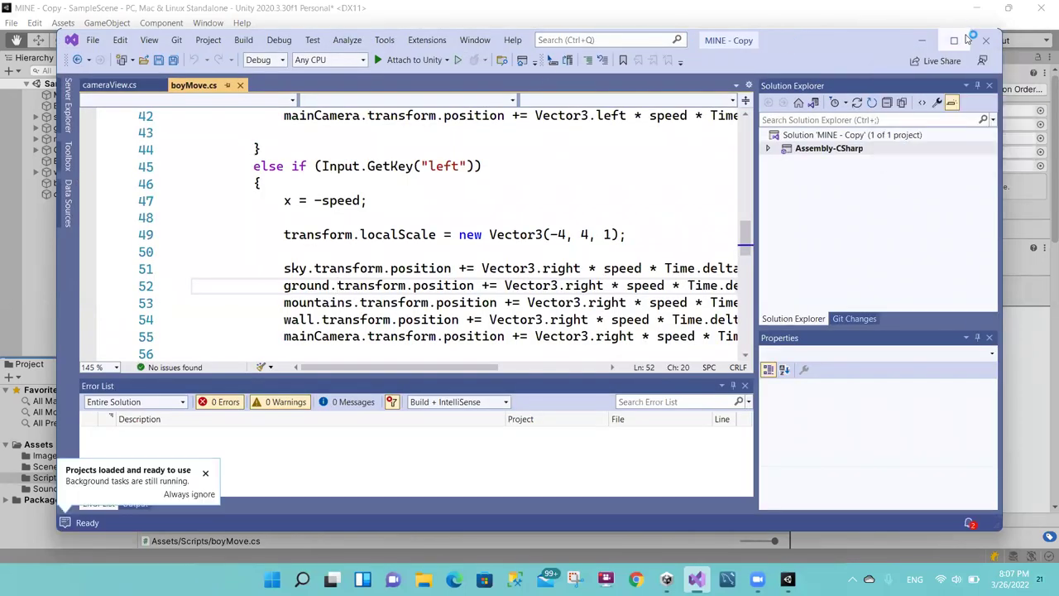
Step: Maximize Visual Studio and locate the OnCollisionEnter2D method in boyMove.cs
left_click(963, 39)
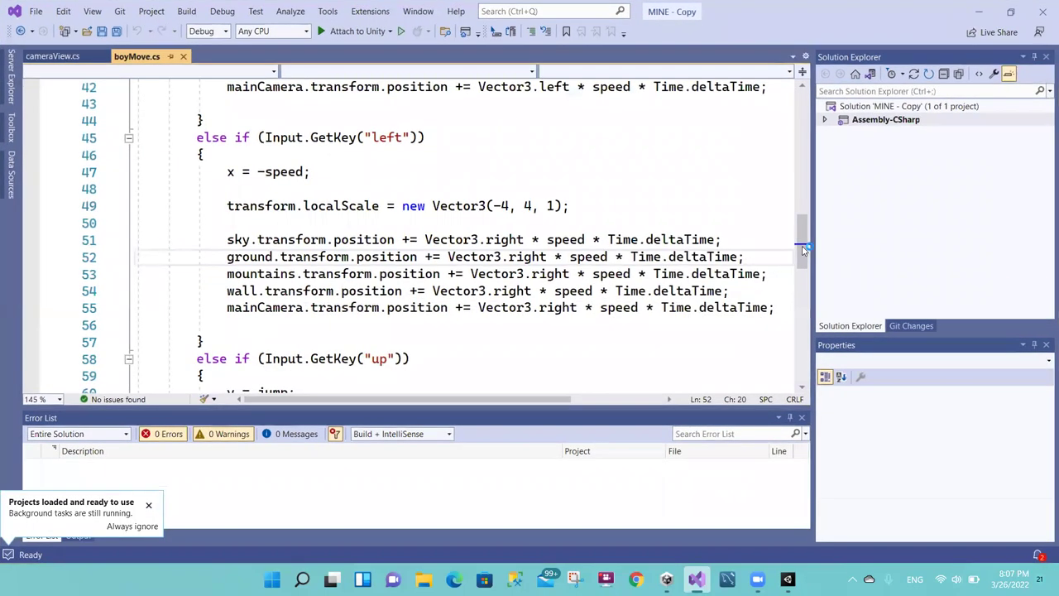
left_click_drag(802, 246, 811, 303)
left_click(351, 236)
left_click(166, 236)
left_click_drag(168, 236, 203, 287)
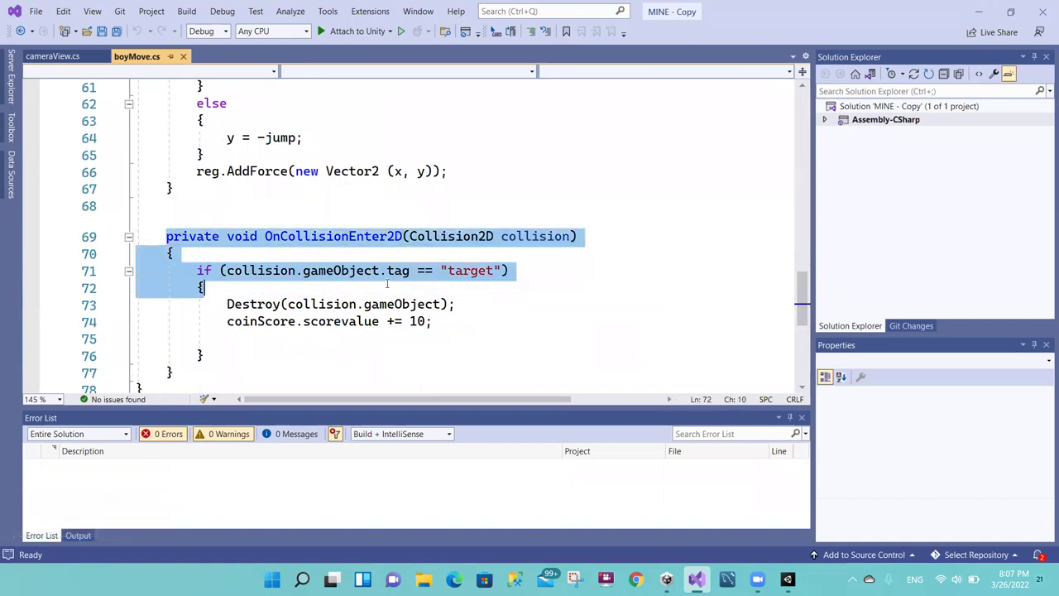
left_click(303, 269)
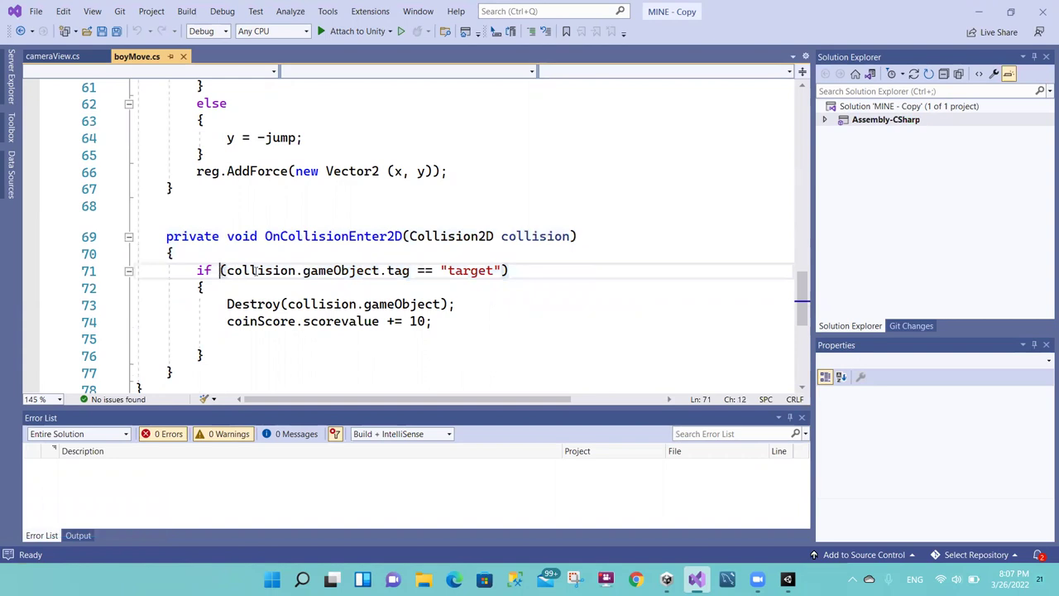
key("Up")
Step: Insert an empty line after the score increment on line 74
left_click(418, 270)
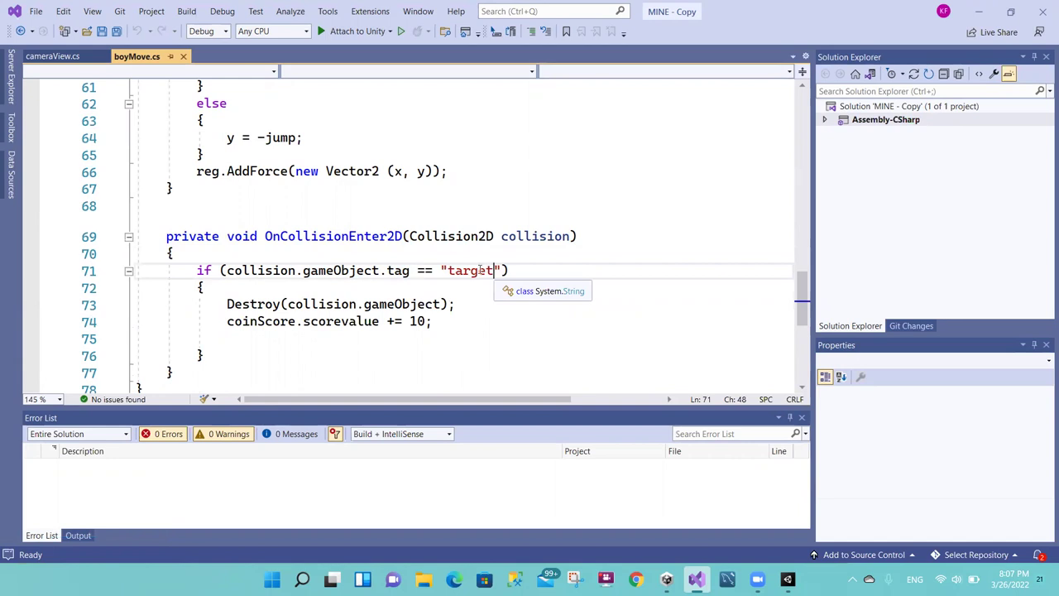
left_click_drag(493, 270, 447, 270)
mouse_move(222, 307)
left_mouse_down()
mouse_move(470, 295)
mouse_move(225, 322)
left_mouse_up()
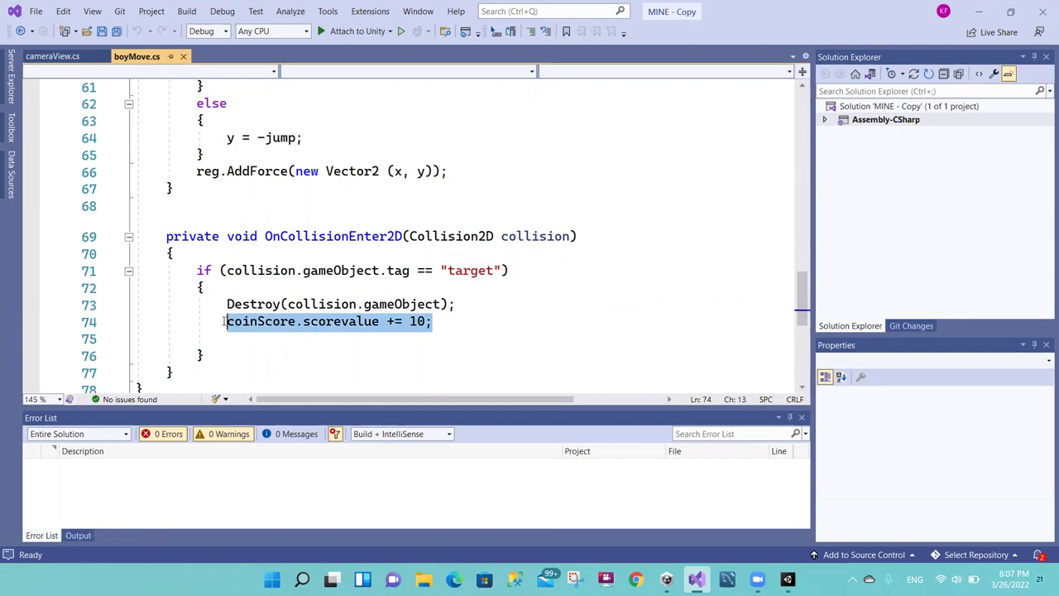
left_click(435, 322)
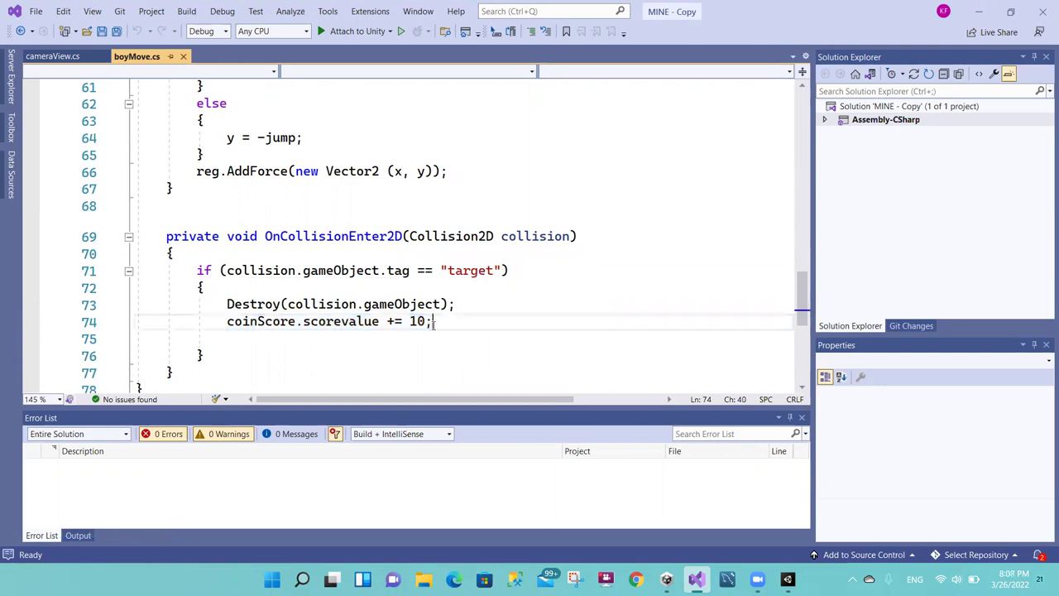
key("Return")
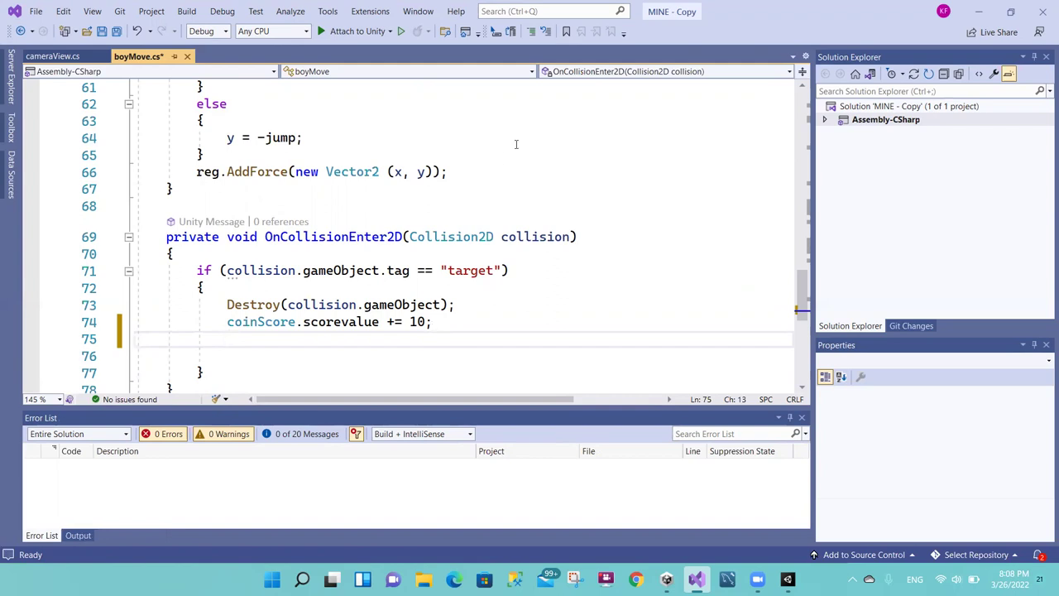
Step: Declare 'public AudioSource s1;' on a new line below the mainCamera field
left_click_drag(802, 289, 790, 123)
left_click(374, 188)
left_click(393, 204)
key("Return")
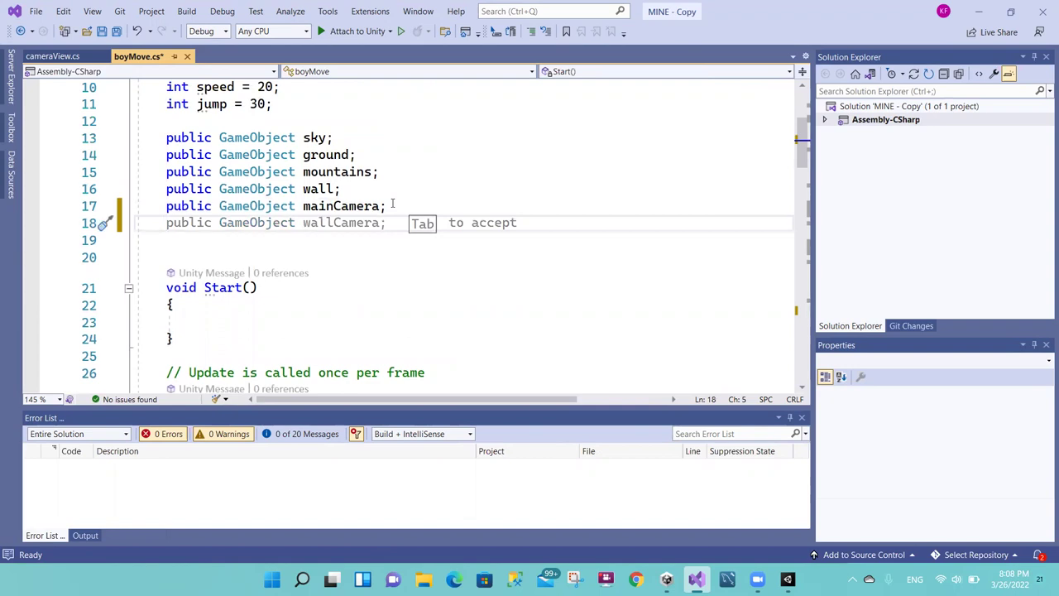
type("public ")
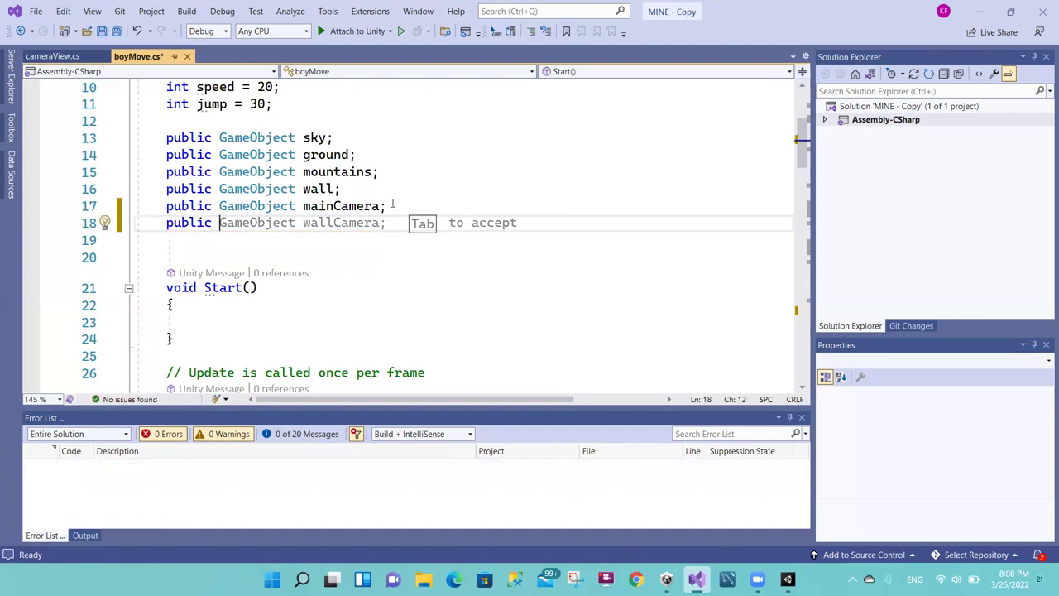
type("aud")
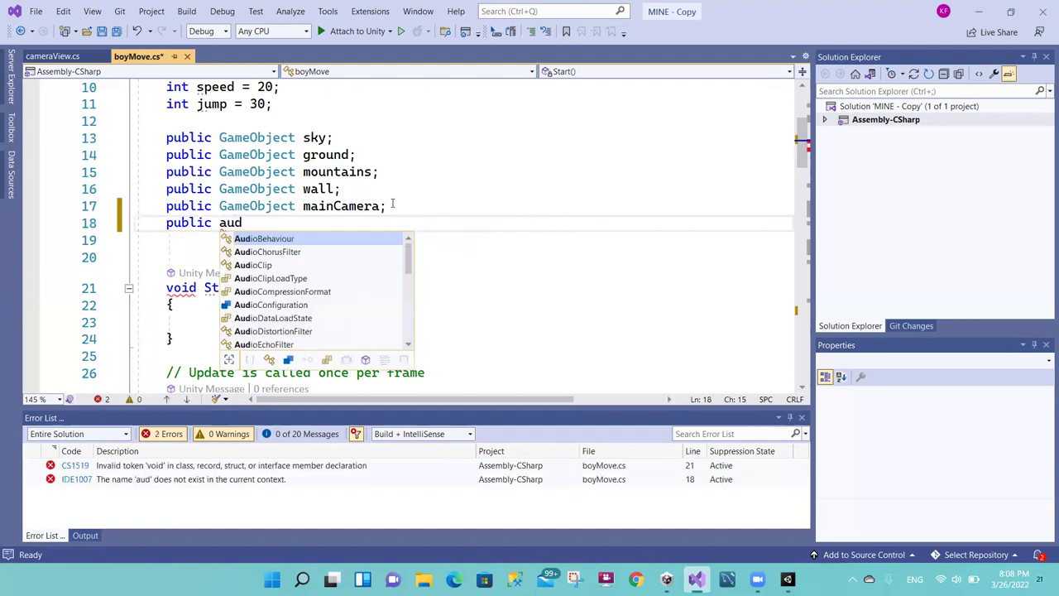
type("io")
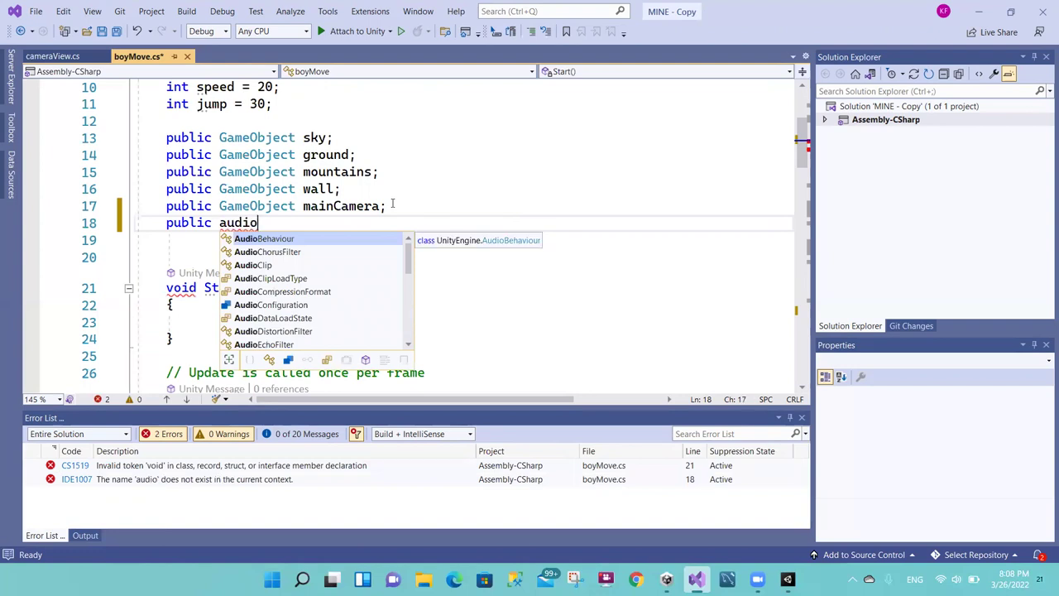
type("S")
key("Down")
key("Tab")
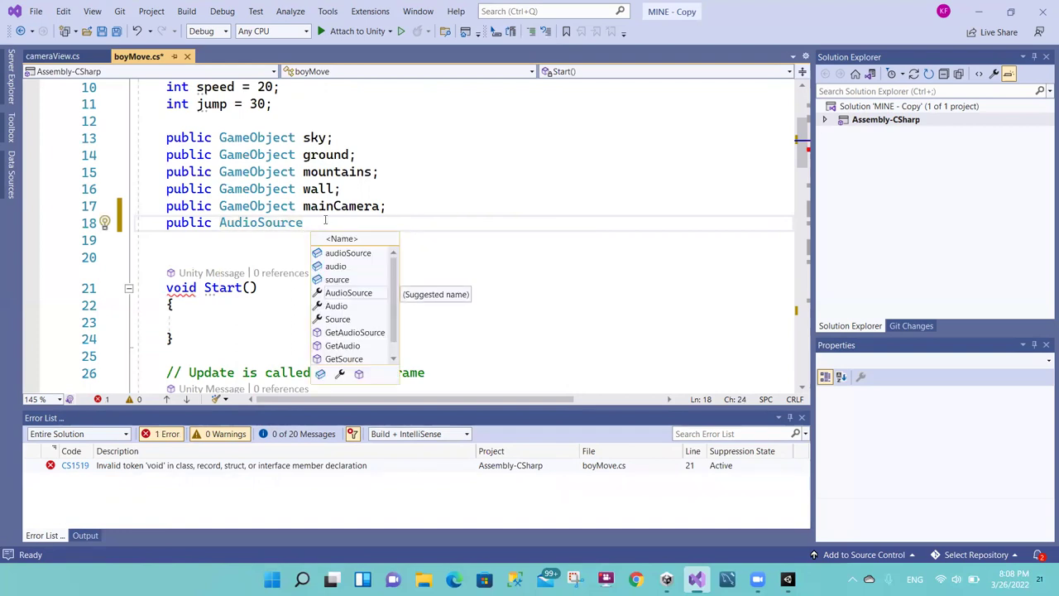
mouse_move(279, 224)
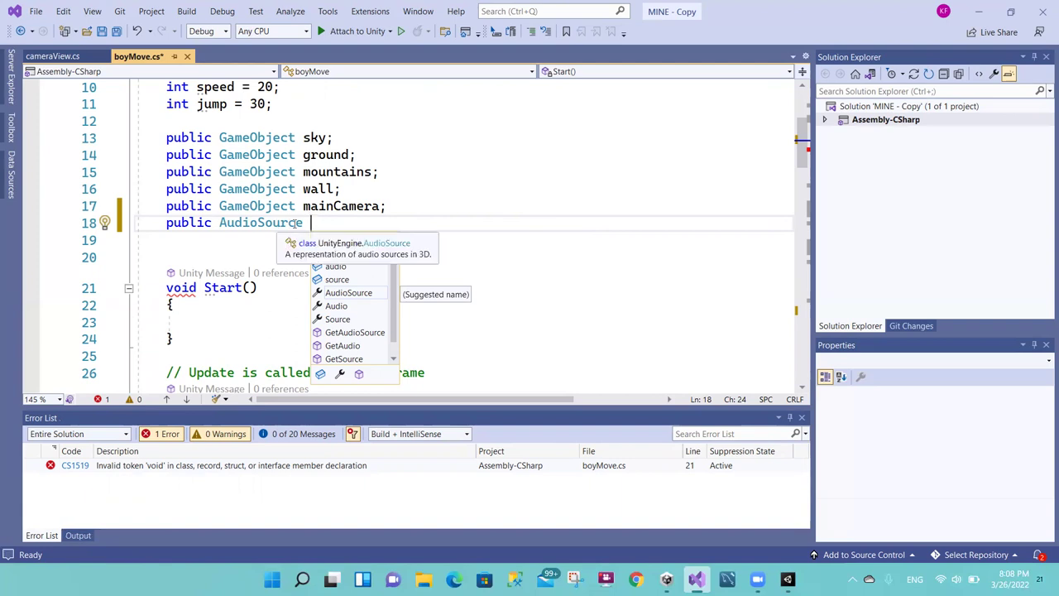
type("s1")
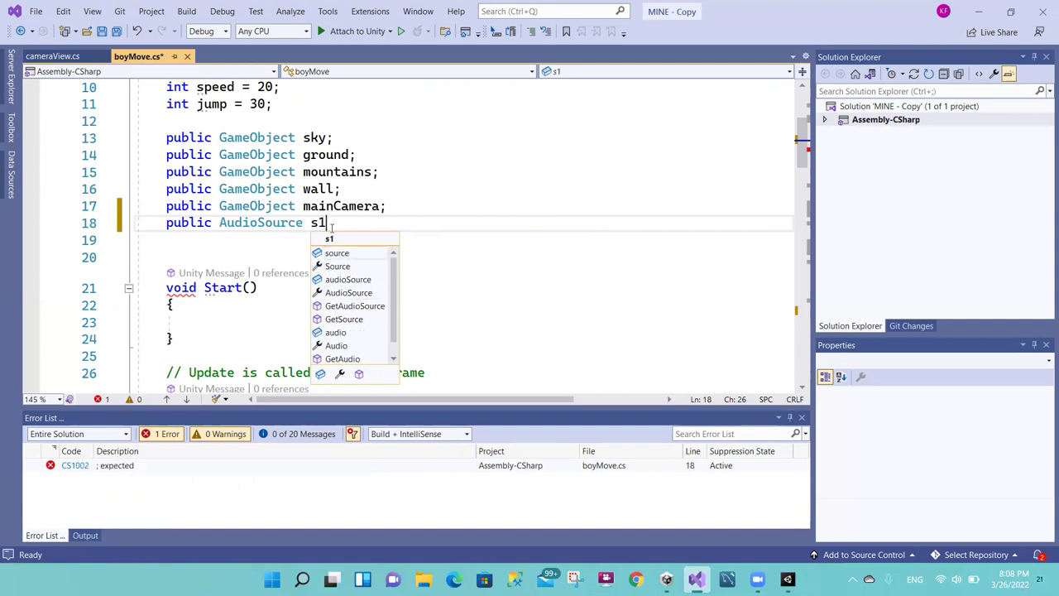
type(";")
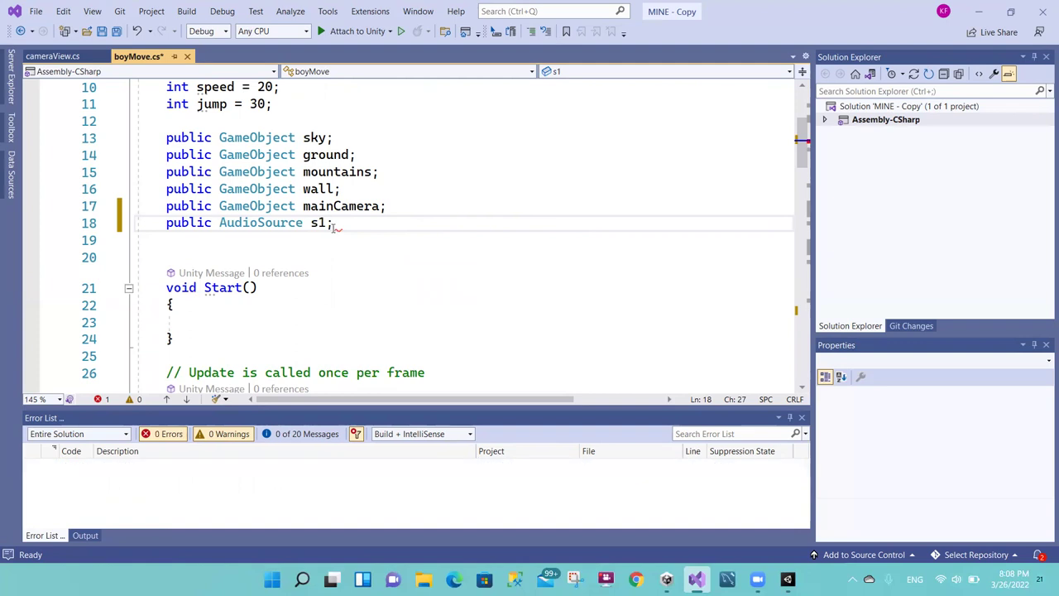
mouse_move(333, 223)
left_mouse_down()
mouse_move(179, 227)
mouse_move(215, 222)
left_mouse_up()
left_click(180, 225)
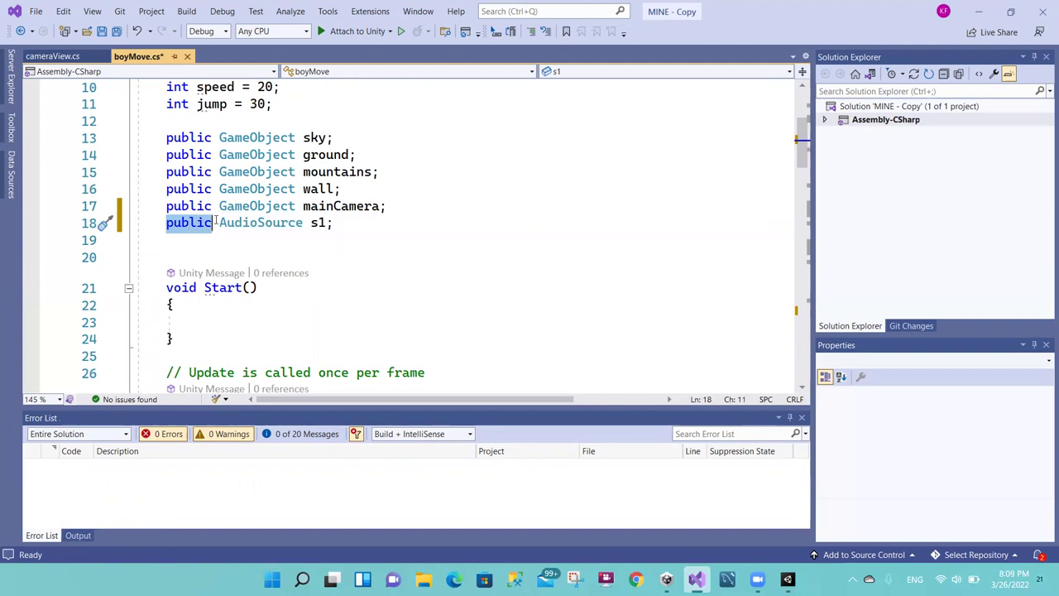
Step: Restore the semicolon after mainCamera, save boyMove.cs, and return to Unity
left_click(383, 206)
type(";")
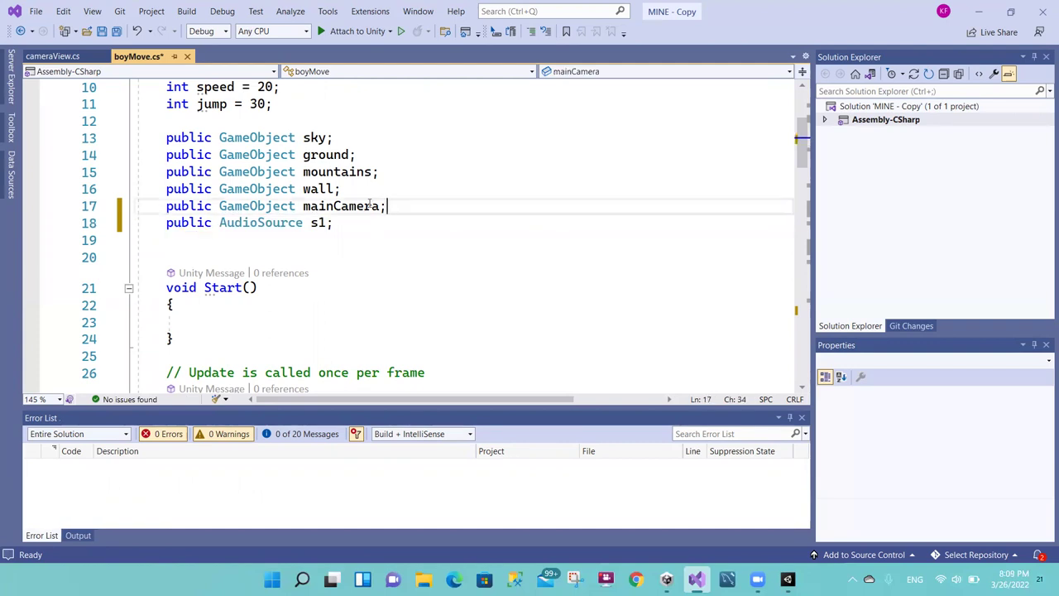
left_click_drag(386, 206, 166, 138)
left_click(190, 171)
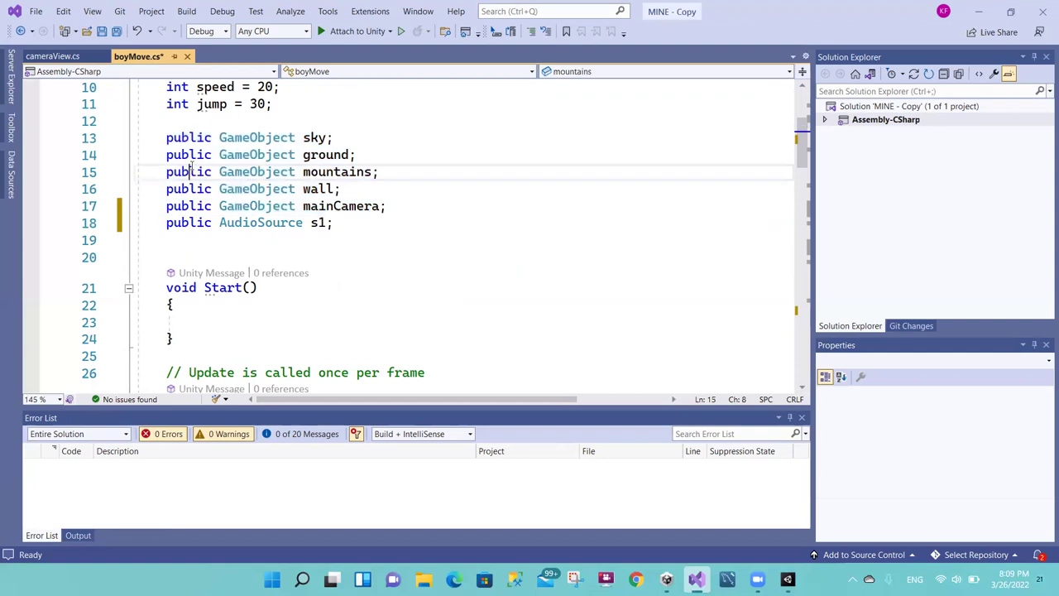
key("ctrl+s")
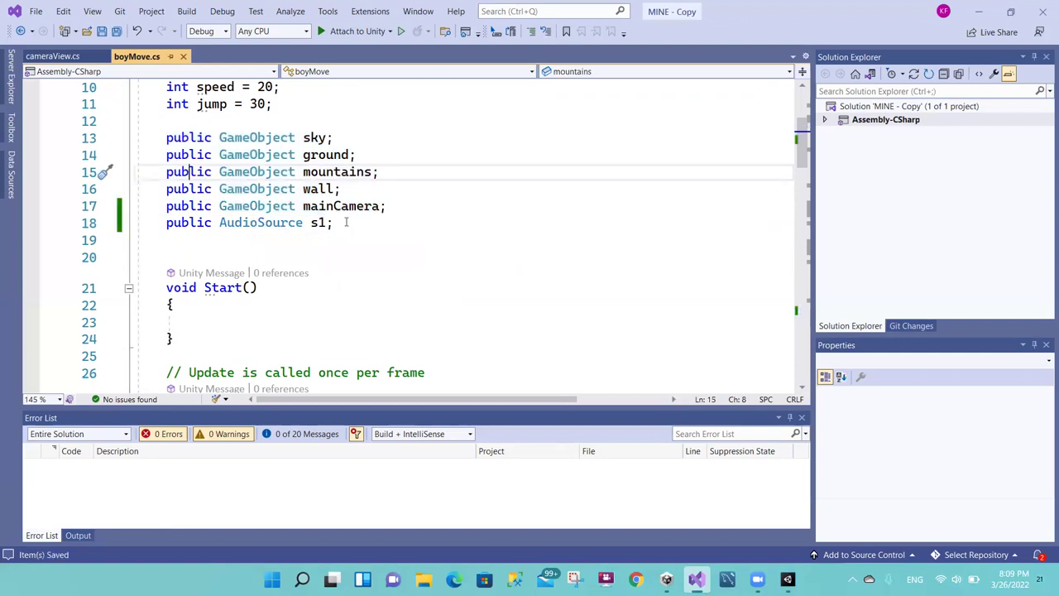
left_click_drag(352, 222, 165, 222)
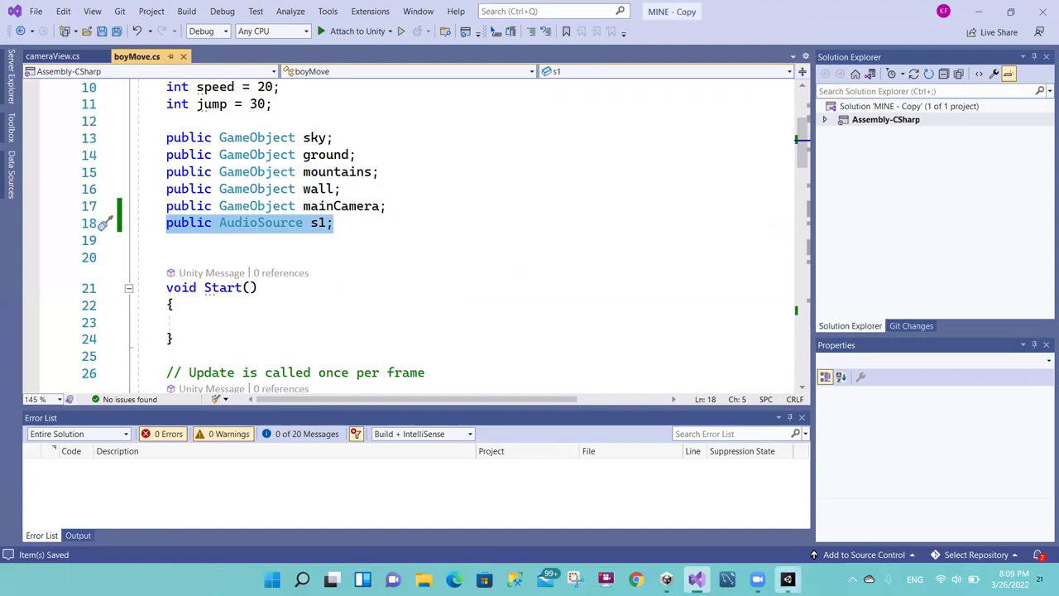
left_click(787, 579)
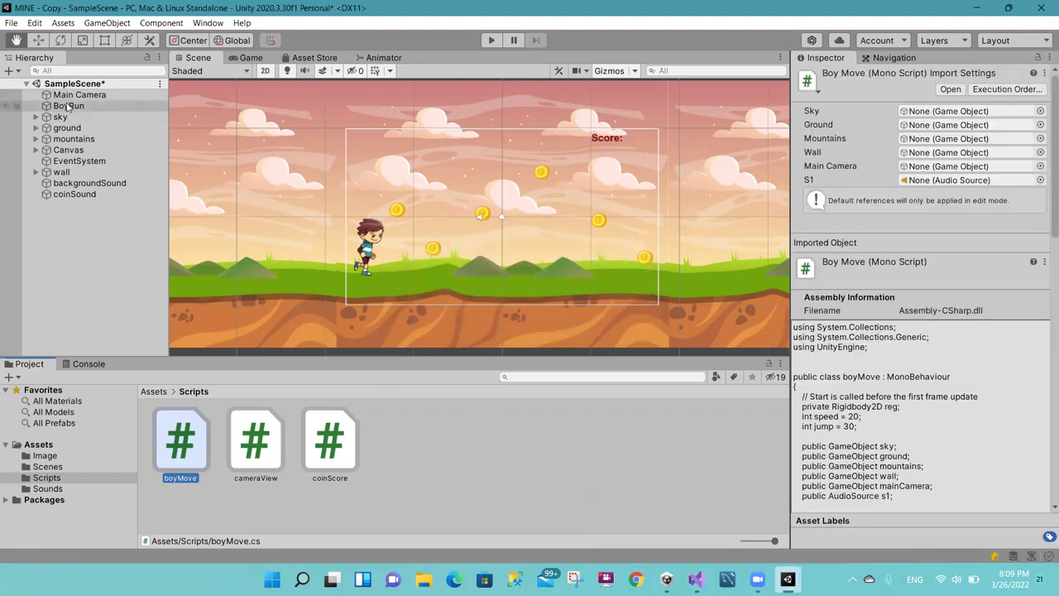
Step: Select BoyRun and drag coinSound into the Boy Move script's S1 field
left_click_drag(184, 448, 78, 109)
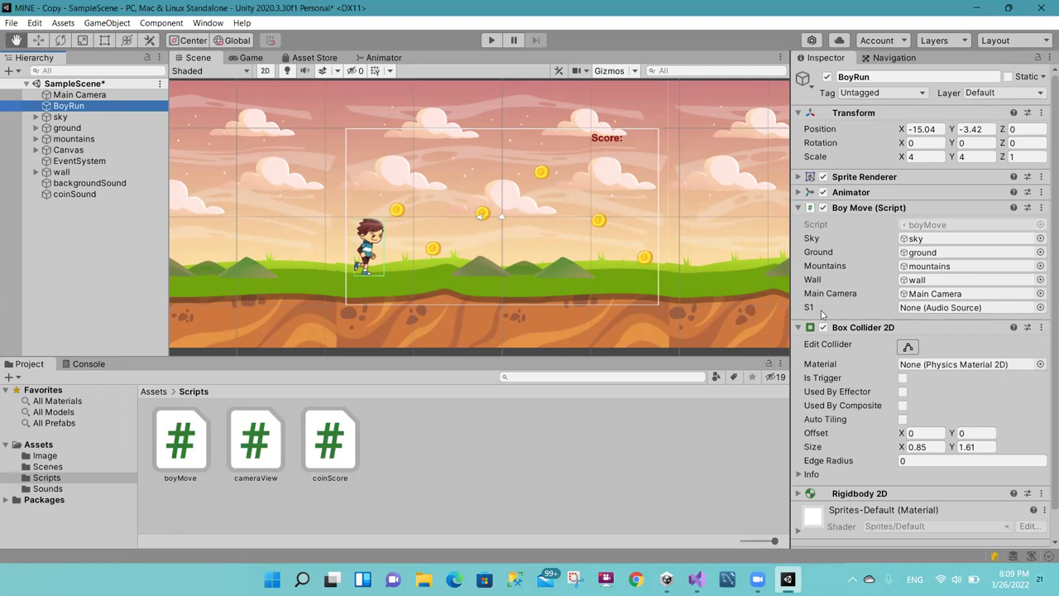
left_click(75, 195)
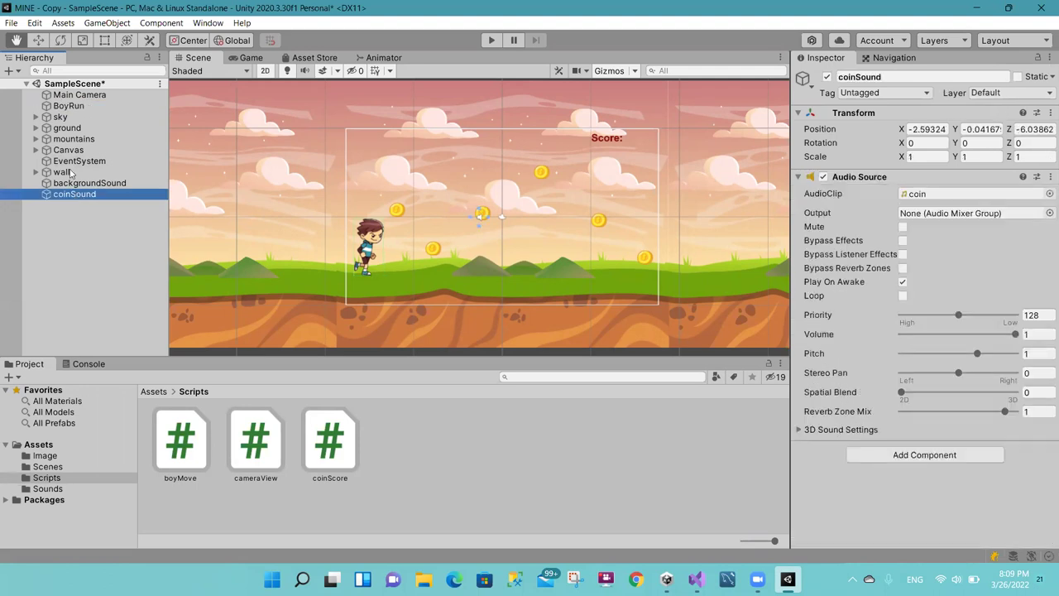
left_click(68, 106)
left_click_drag(83, 197, 838, 274)
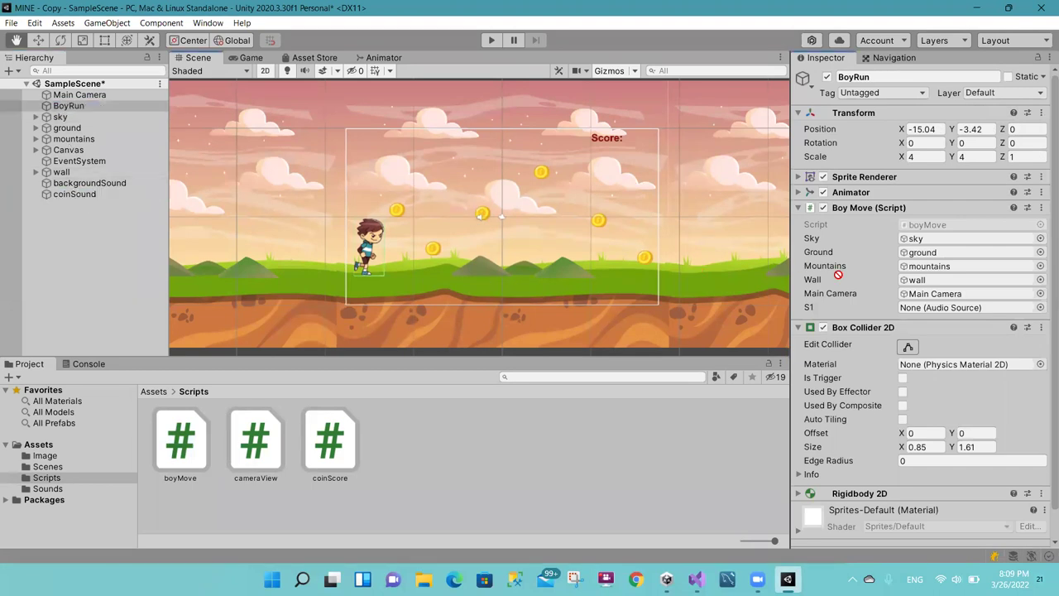
left_click_drag(838, 274, 903, 308)
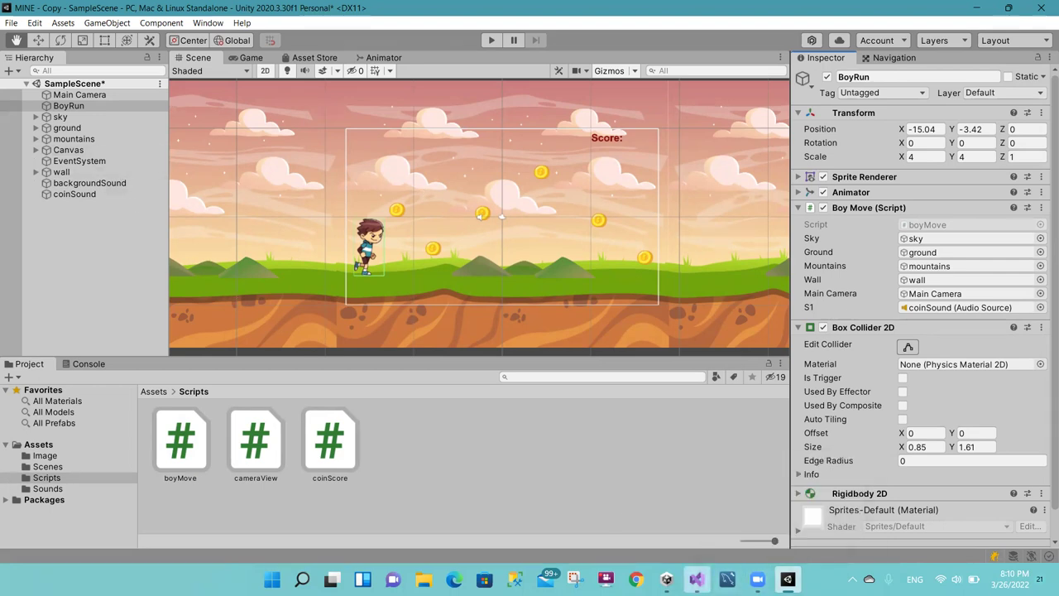
left_click(696, 579)
Step: Compare the AudioSource s1 declaration on line 18 with the GameObject fields, then return to Unity
left_click(218, 223)
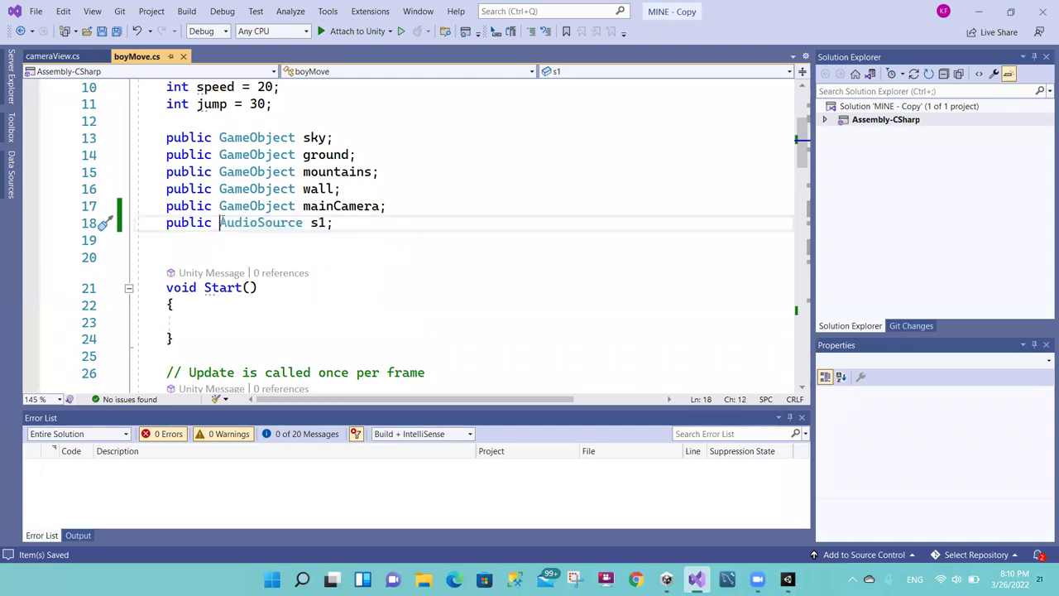
left_click_drag(214, 222, 166, 222)
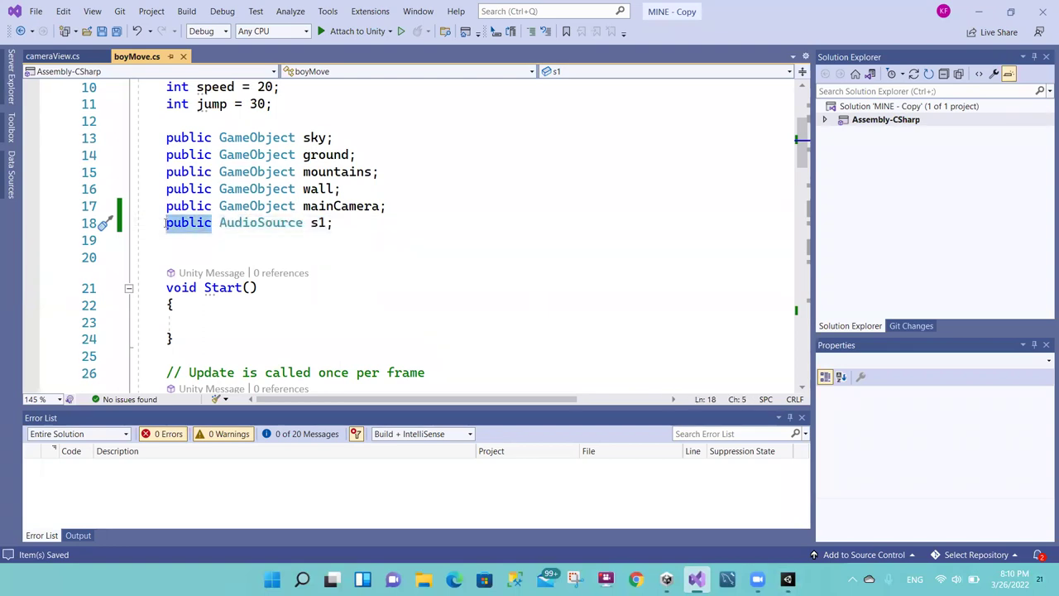
left_click_drag(219, 223, 301, 230)
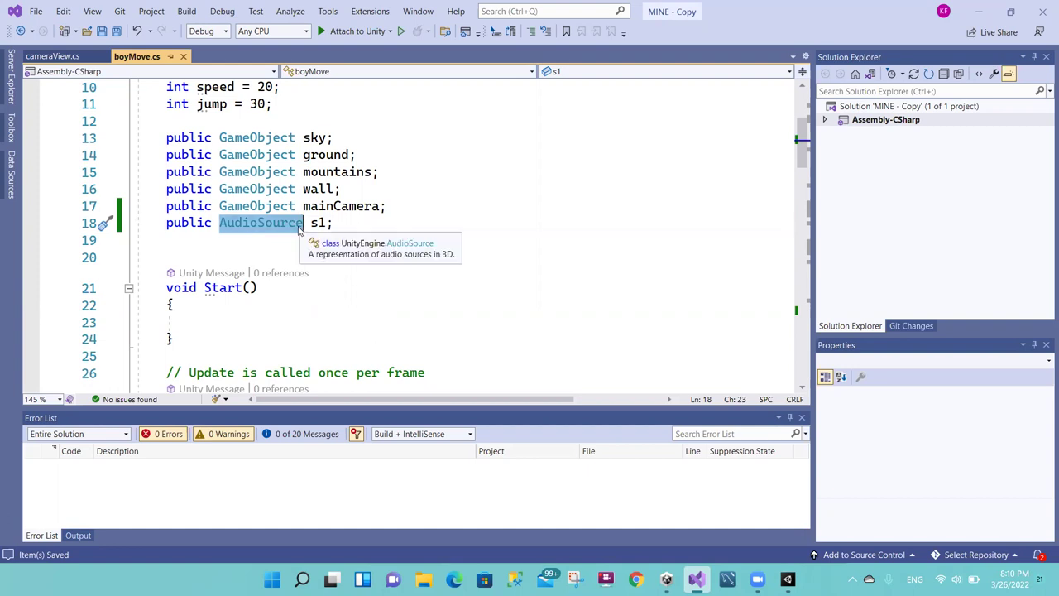
left_click(304, 224)
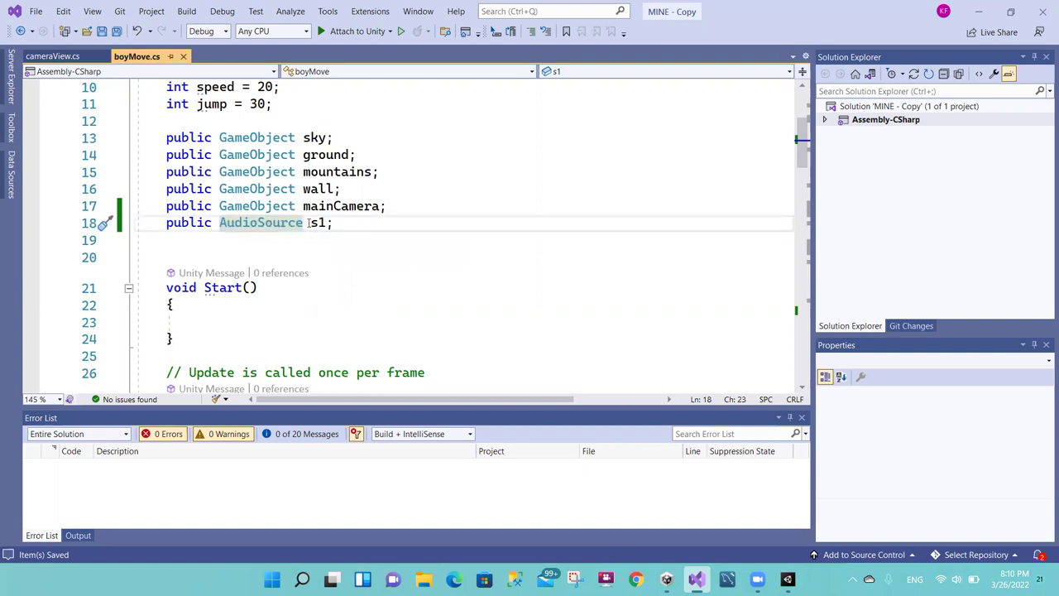
left_click(316, 188)
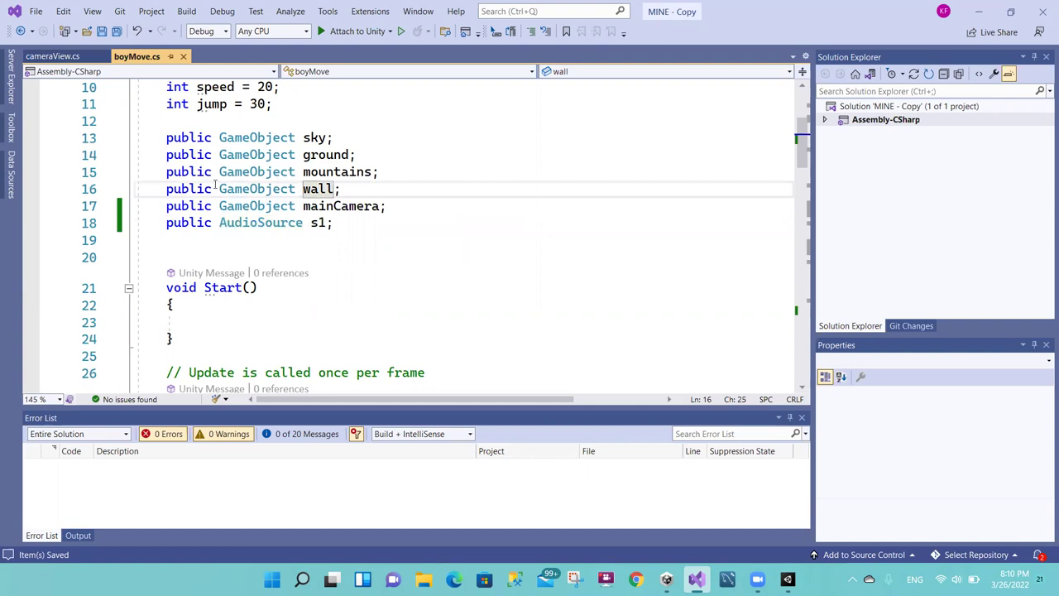
left_click_drag(217, 188, 294, 189)
left_click(290, 189)
left_click(298, 222)
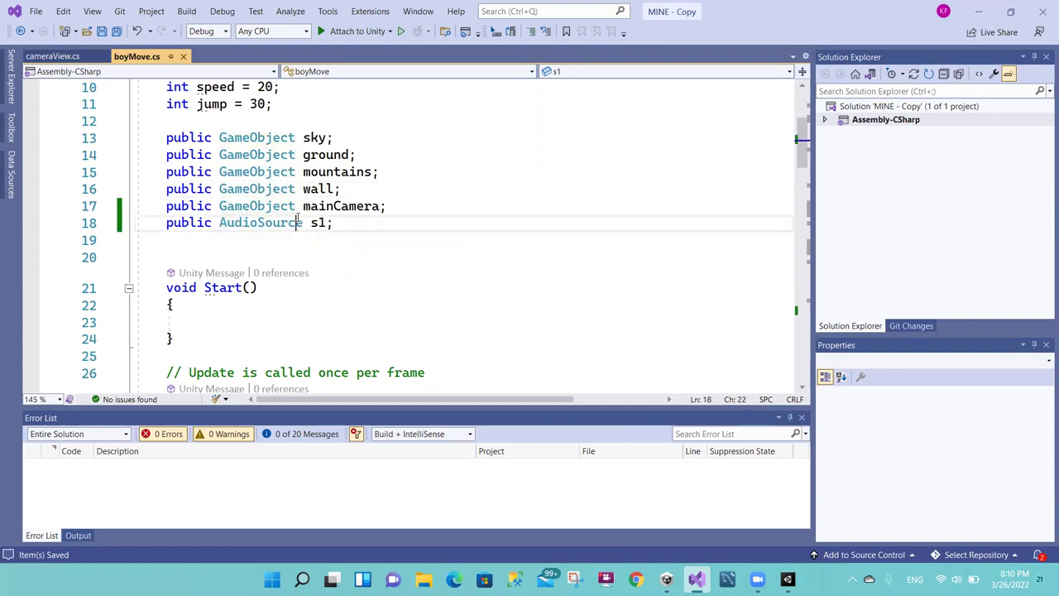
left_click(333, 222)
left_click_drag(303, 222, 220, 222)
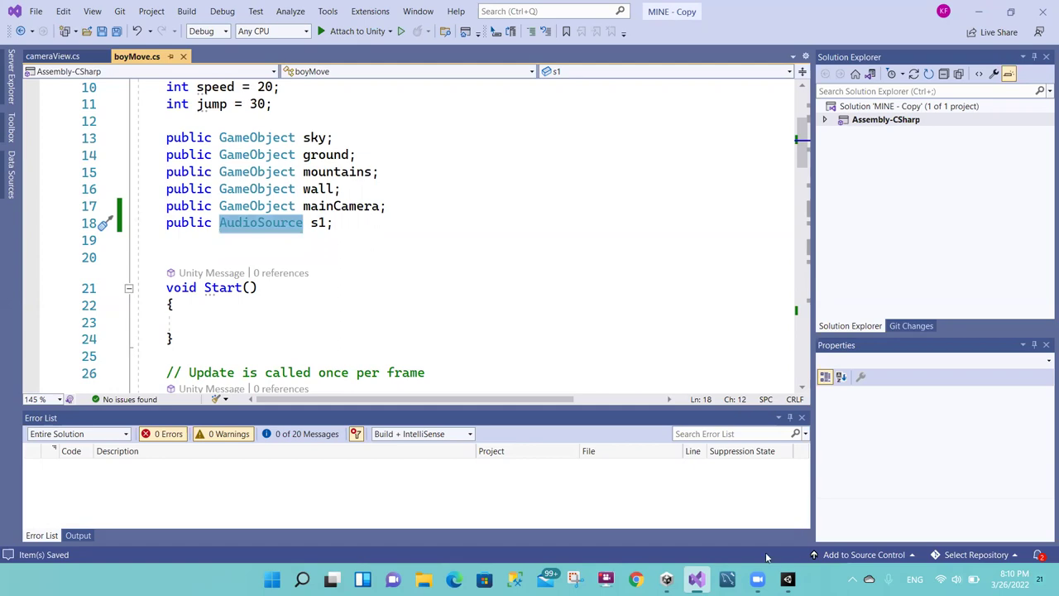
left_click(666, 579)
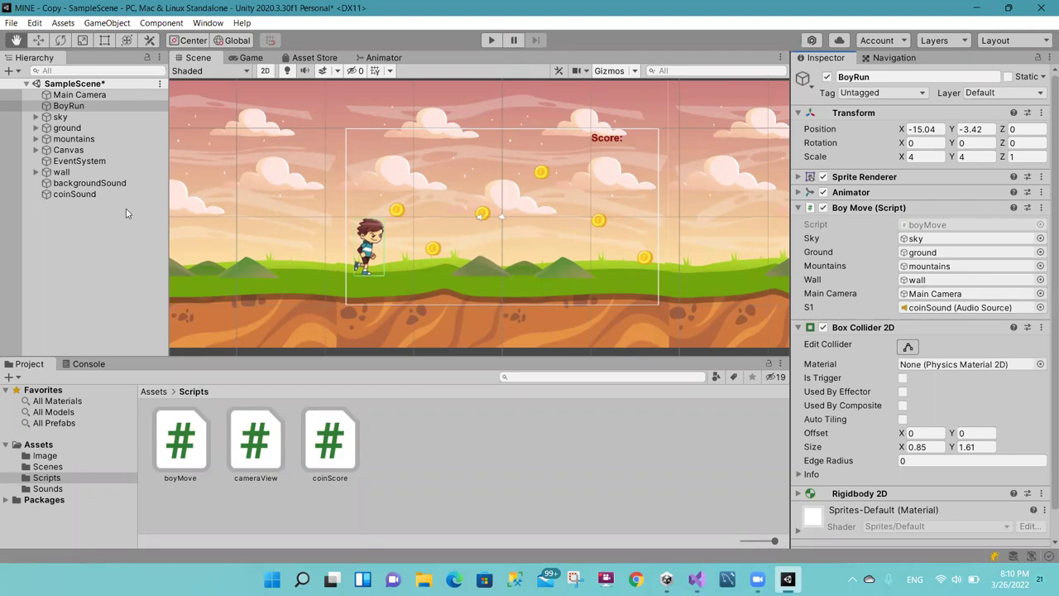
Step: Reconfirm coinSound in BoyRun's S1 field and undo the accidental Hierarchy move of coinSound
left_click(73, 202)
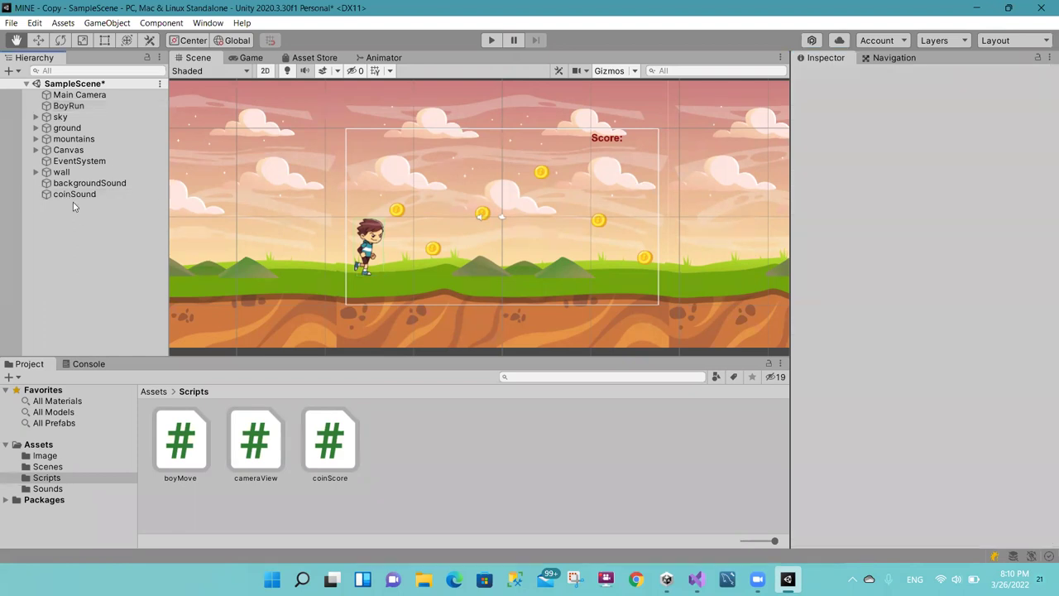
left_click(91, 113)
left_click(92, 106)
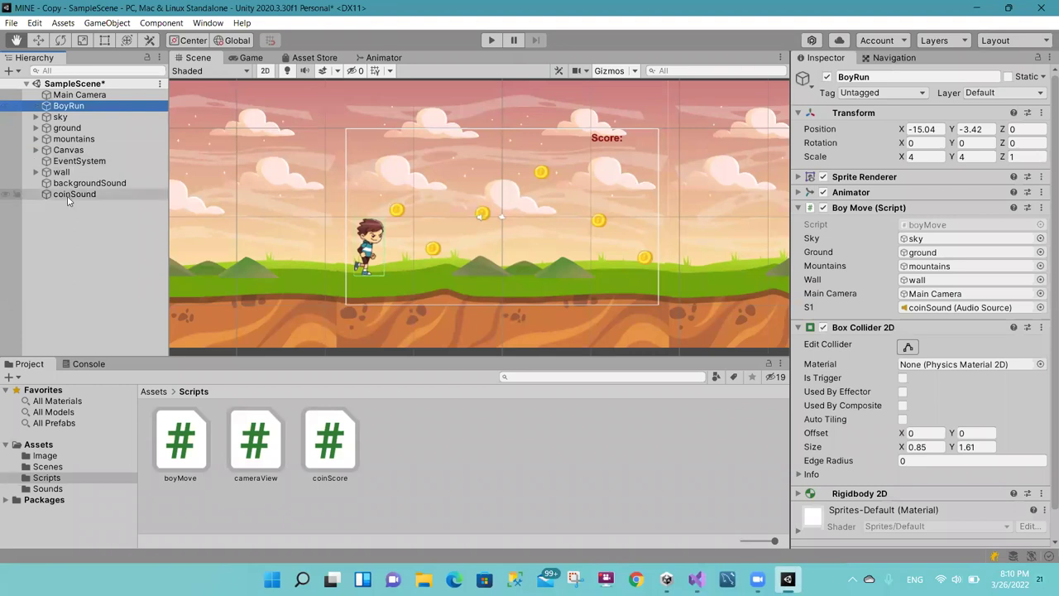
left_click_drag(69, 195, 915, 308)
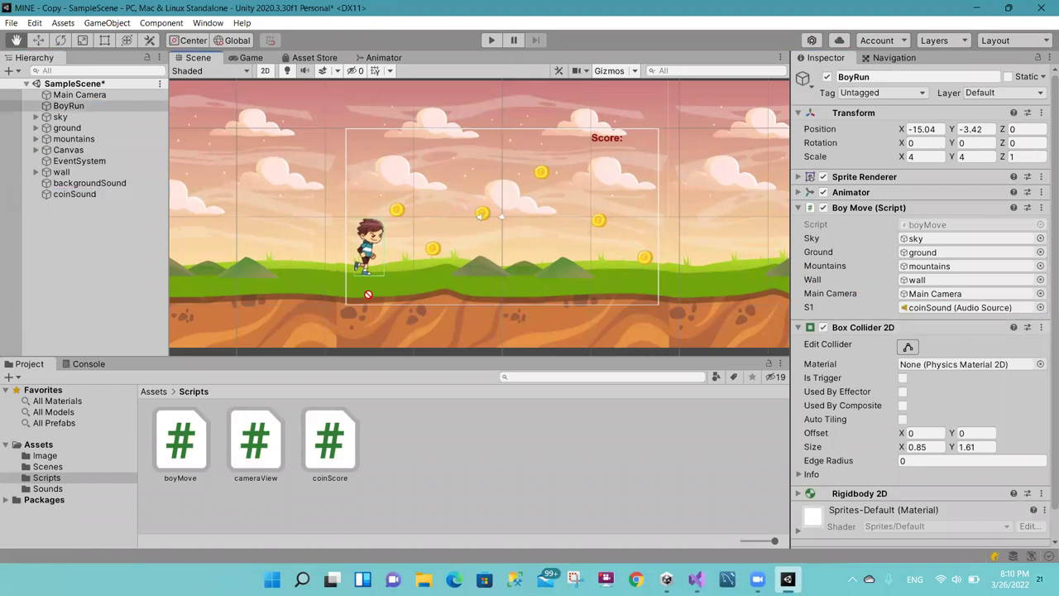
left_click_drag(73, 193, 93, 168)
key("ctrl+z")
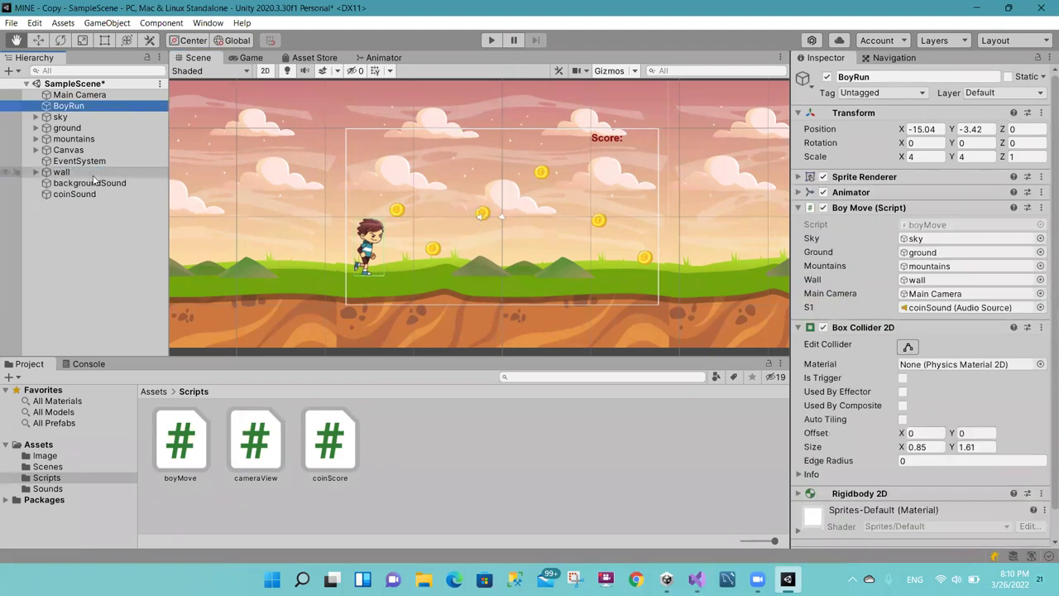
left_click(92, 214)
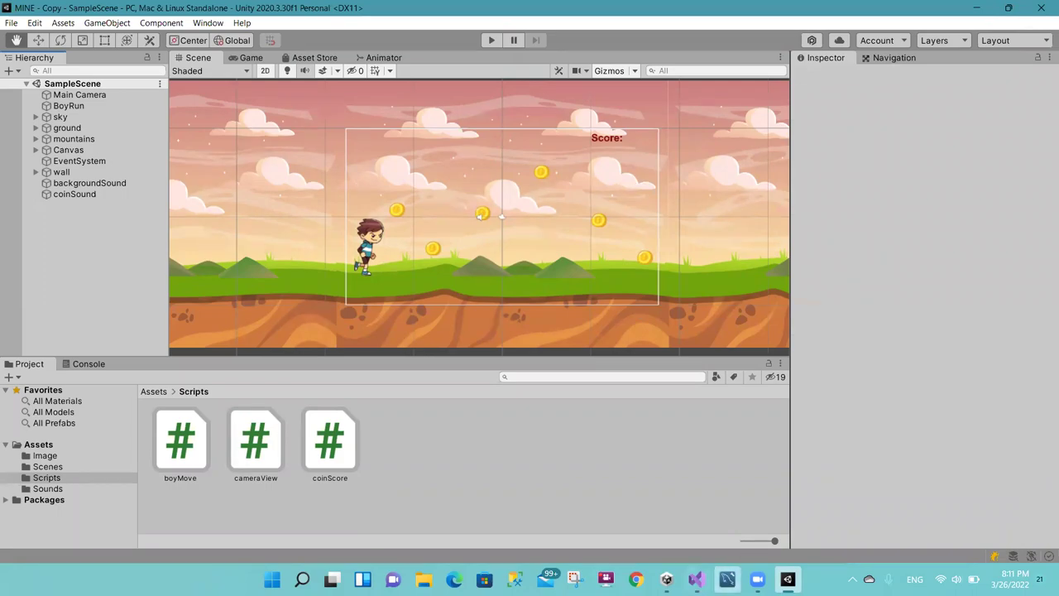
left_click(698, 579)
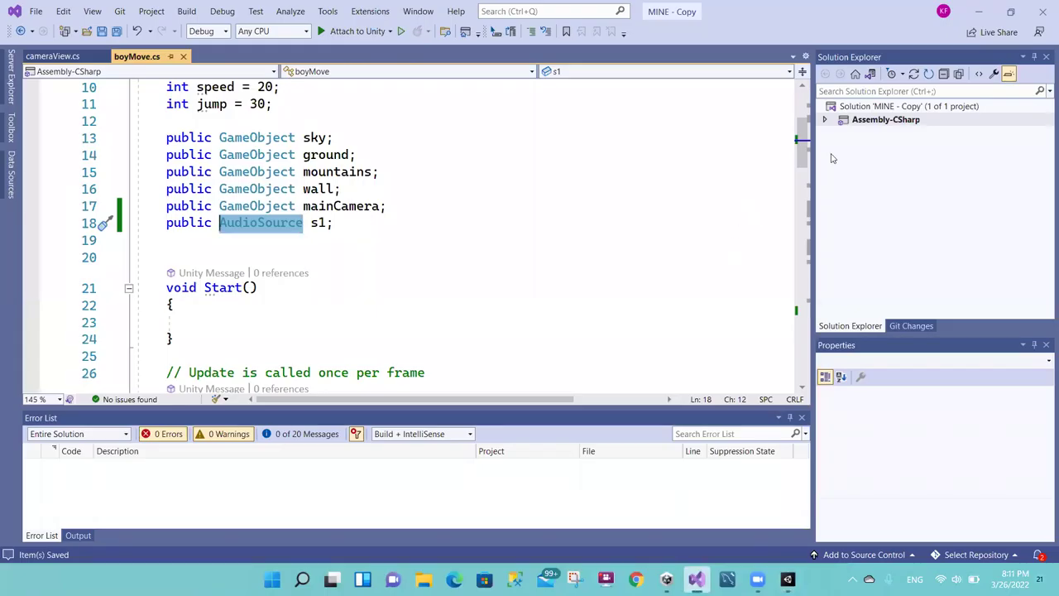
Step: Add an s1.Play() call on a new line after the score increase on line 75
left_click_drag(804, 157, 823, 306)
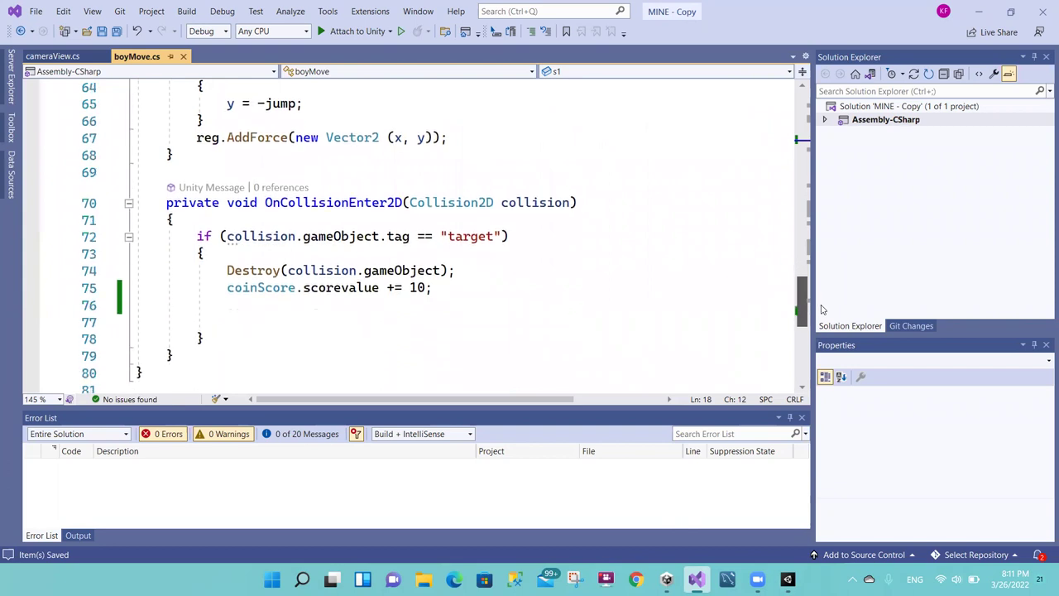
left_click(443, 287)
key("Return")
key("Return")
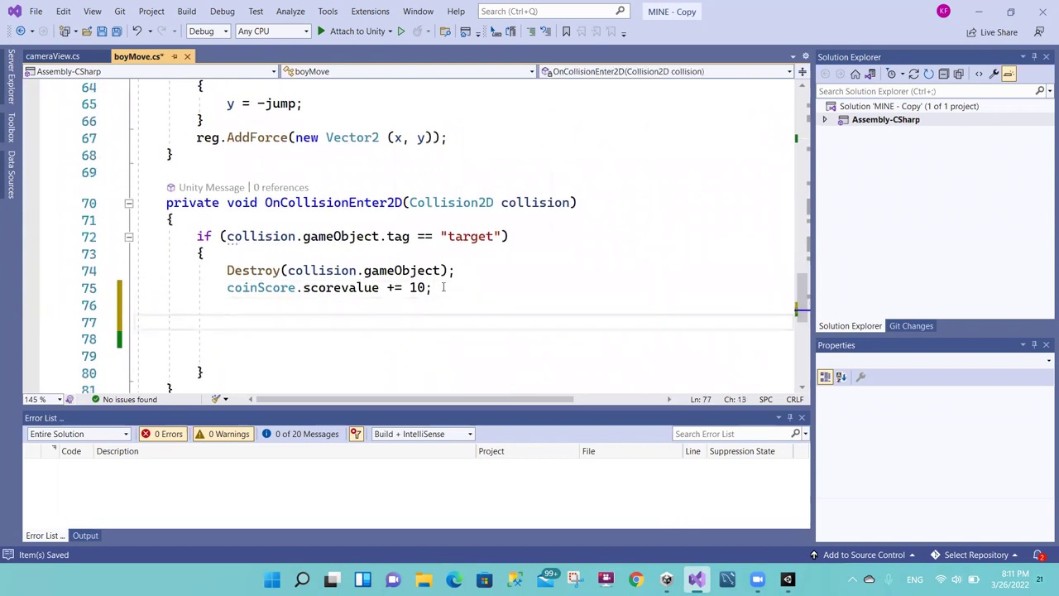
type("s1.pla")
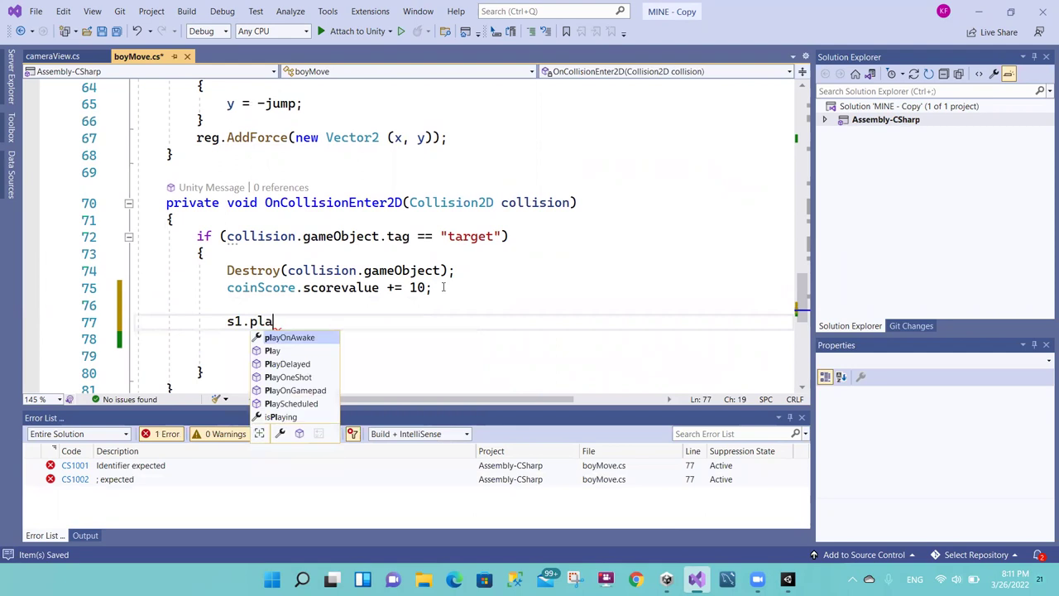
key("Down")
key("Tab")
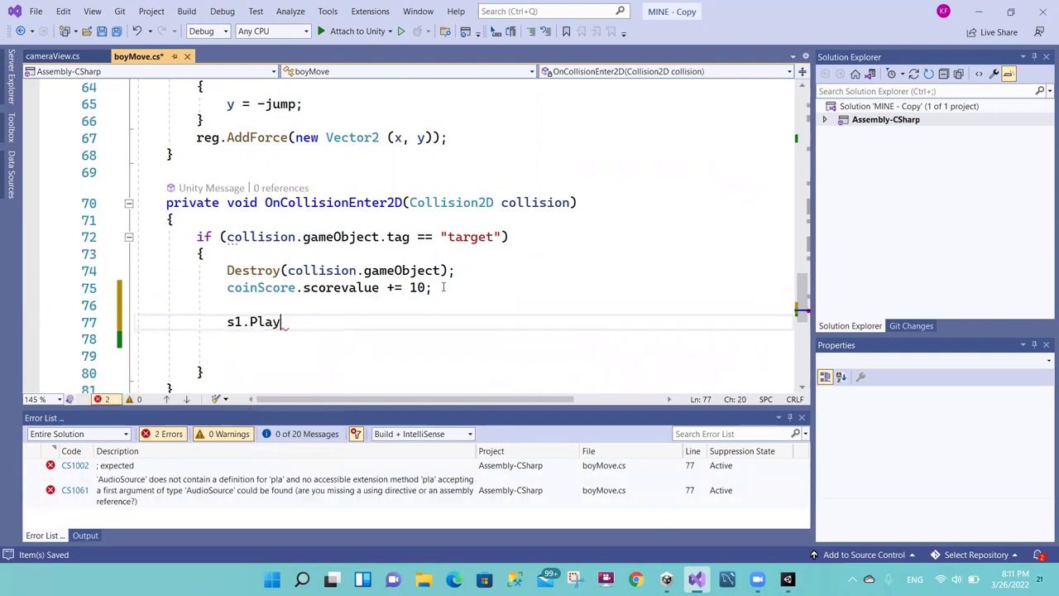
type("(")
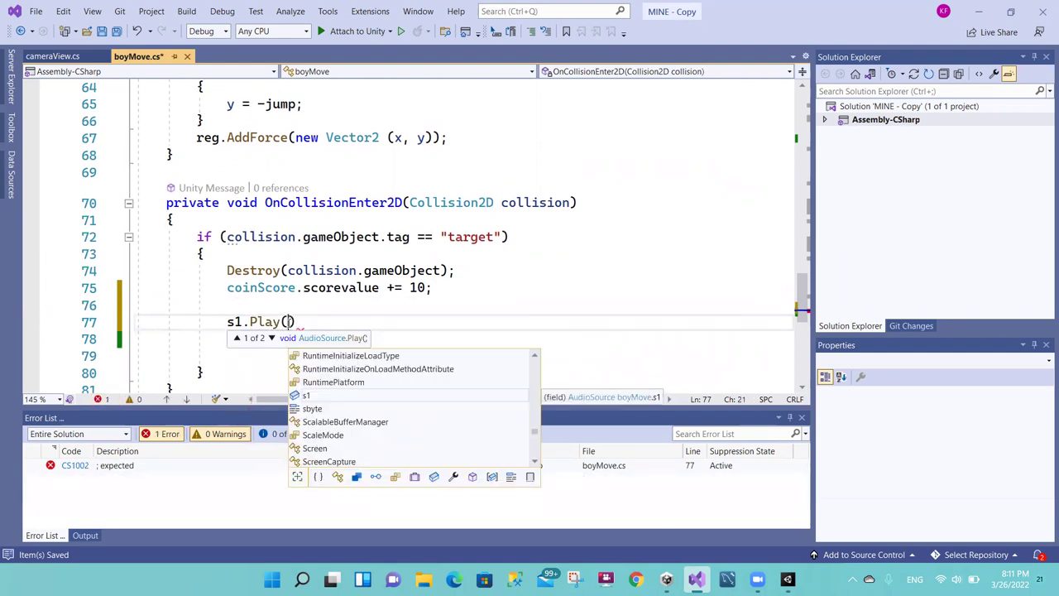
Step: Review the coin collision code, end s1.Play() with a semicolon, and save boyMove.cs
left_click_drag(309, 323, 228, 322)
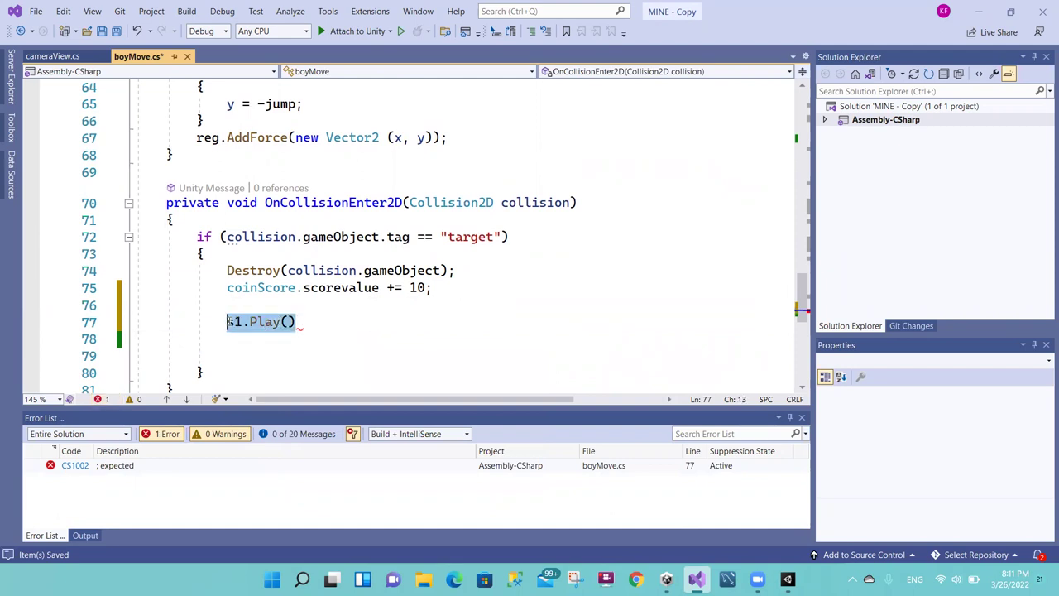
key("End")
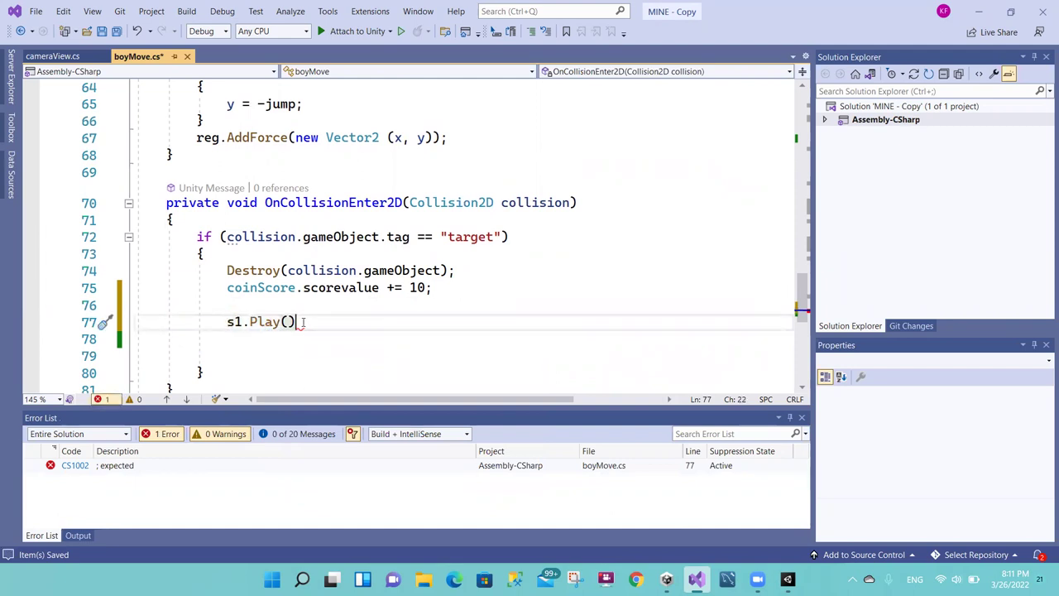
left_click(248, 203)
left_click(250, 237)
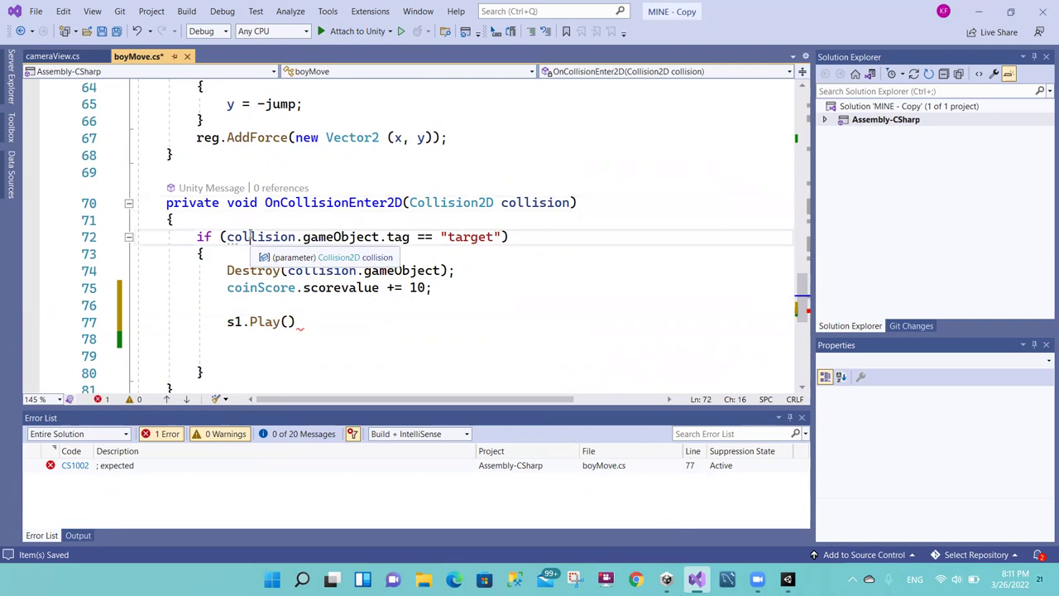
left_click_drag(226, 271, 467, 271)
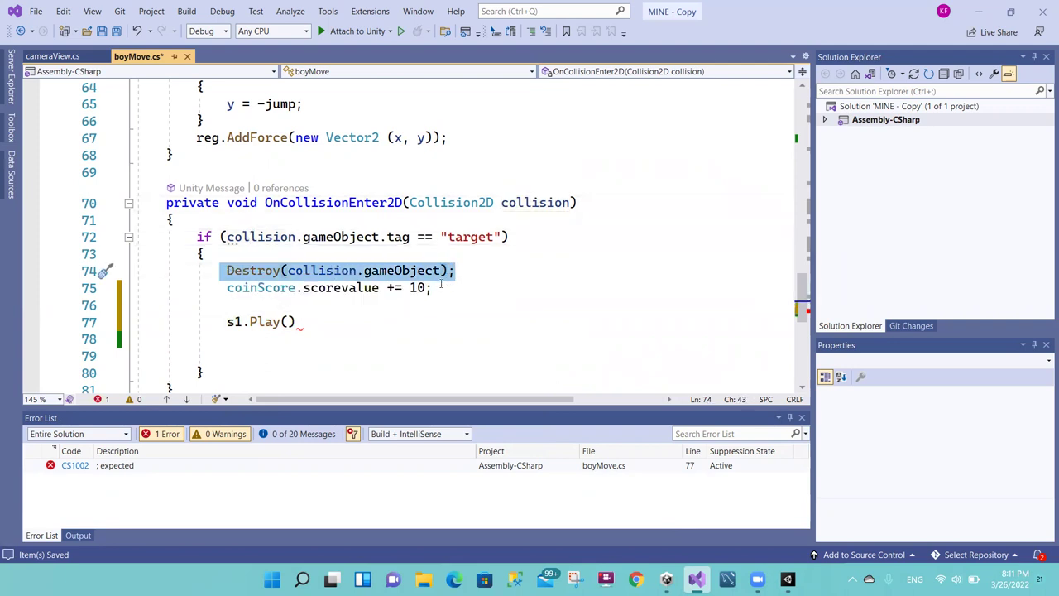
left_click_drag(229, 288, 444, 283)
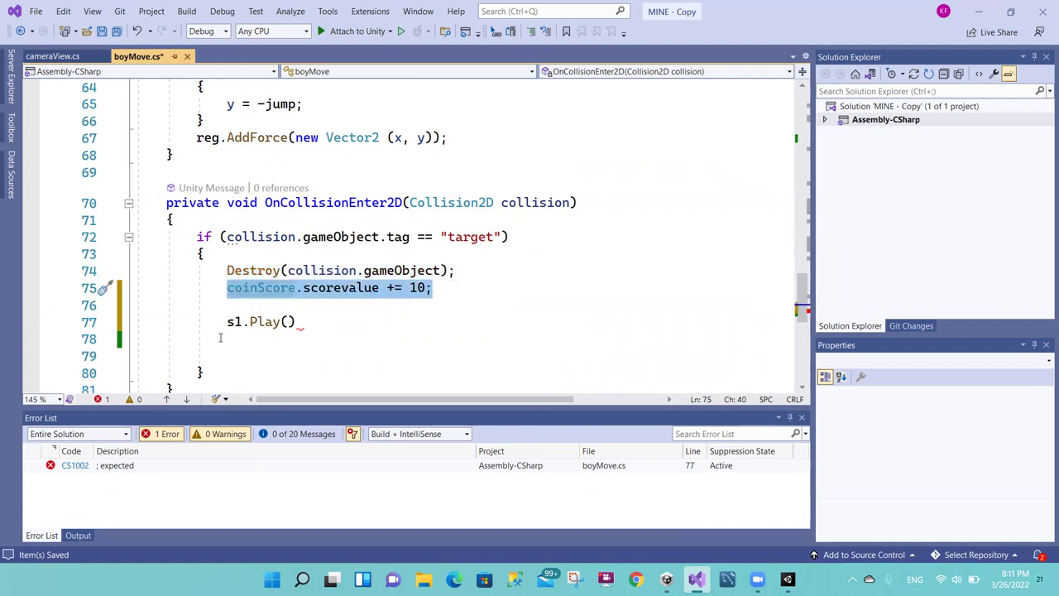
left_click(307, 319)
type(";")
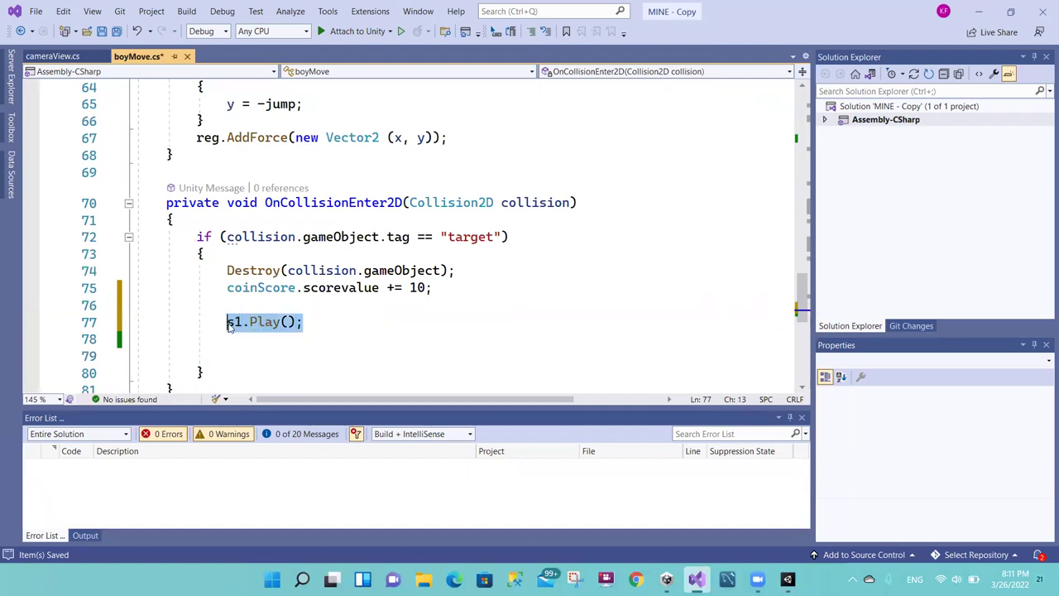
left_click(291, 333)
key("ctrl+s")
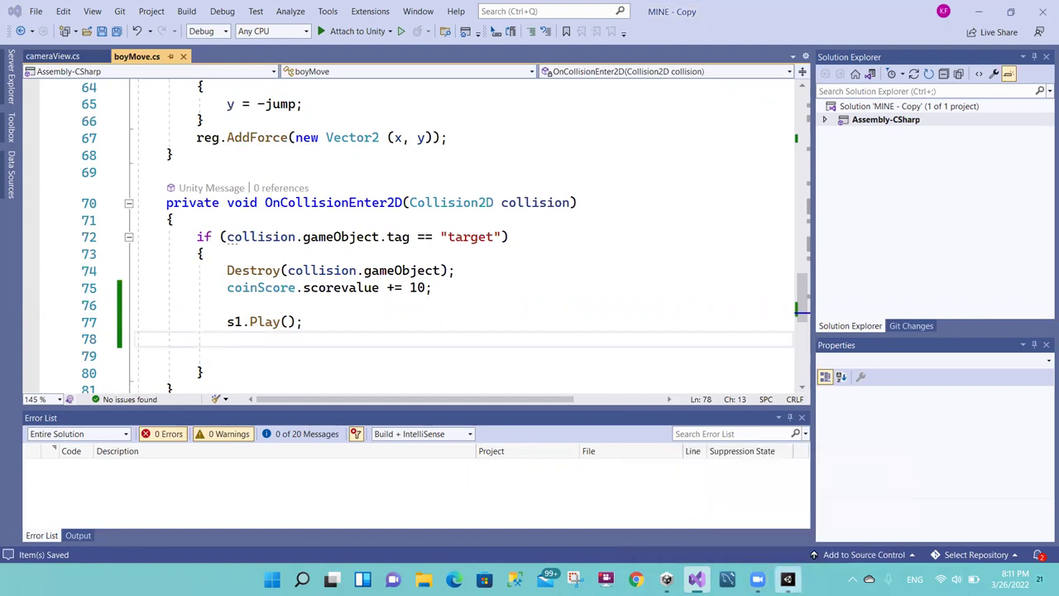
Step: Back in Unity, playtest the game with the boy running right into coins
left_click(787, 579)
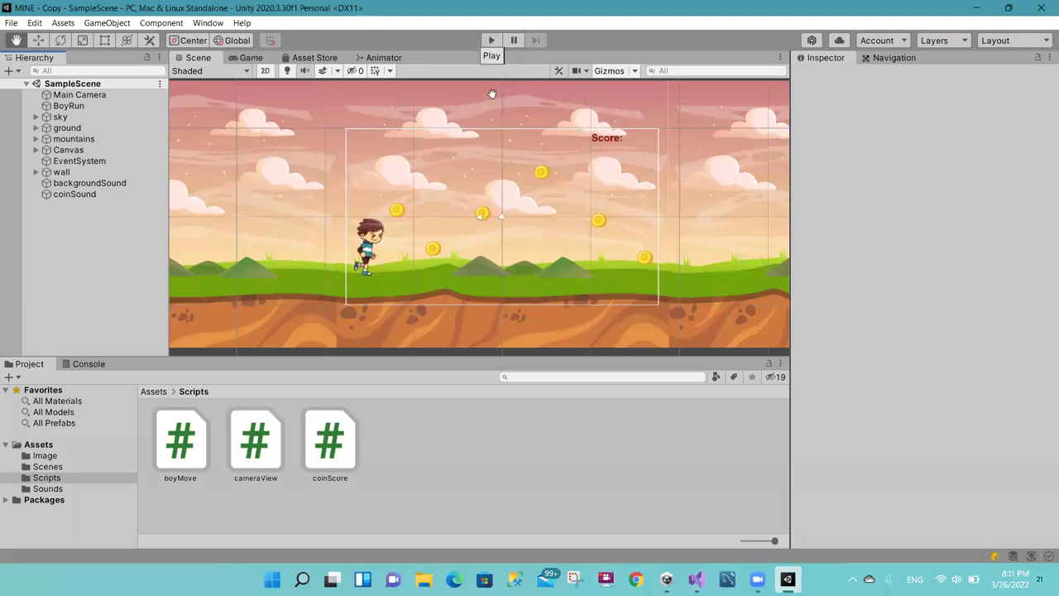
left_click(493, 41)
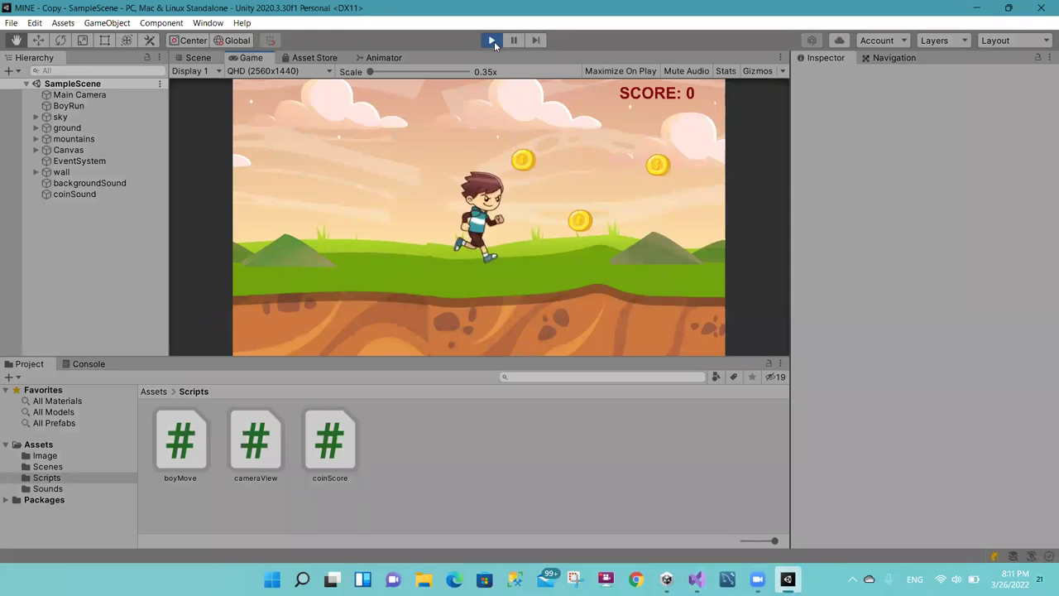
key("Right")
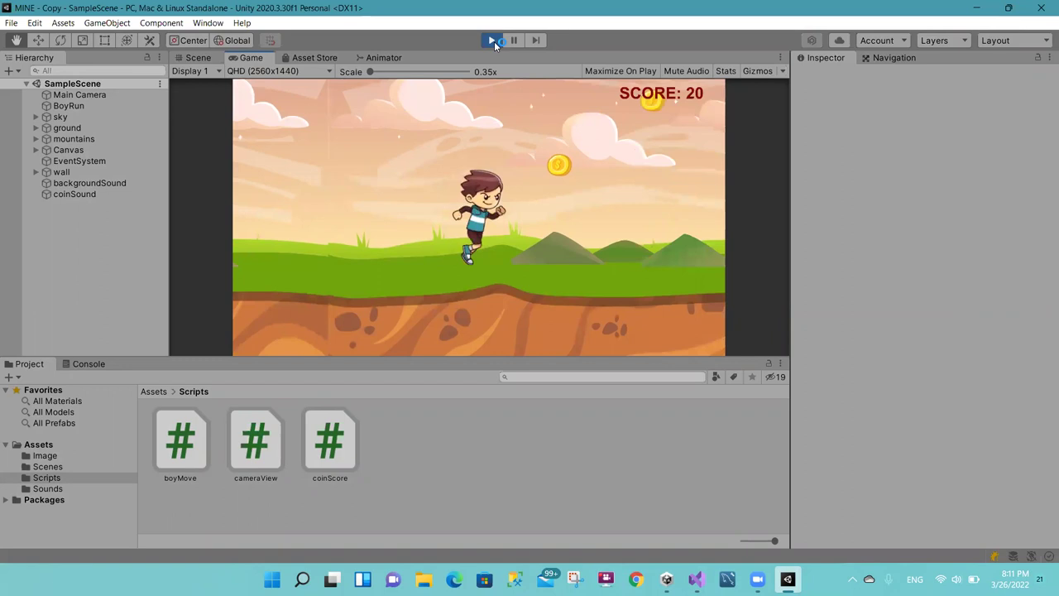
key("Right")
key("Right")
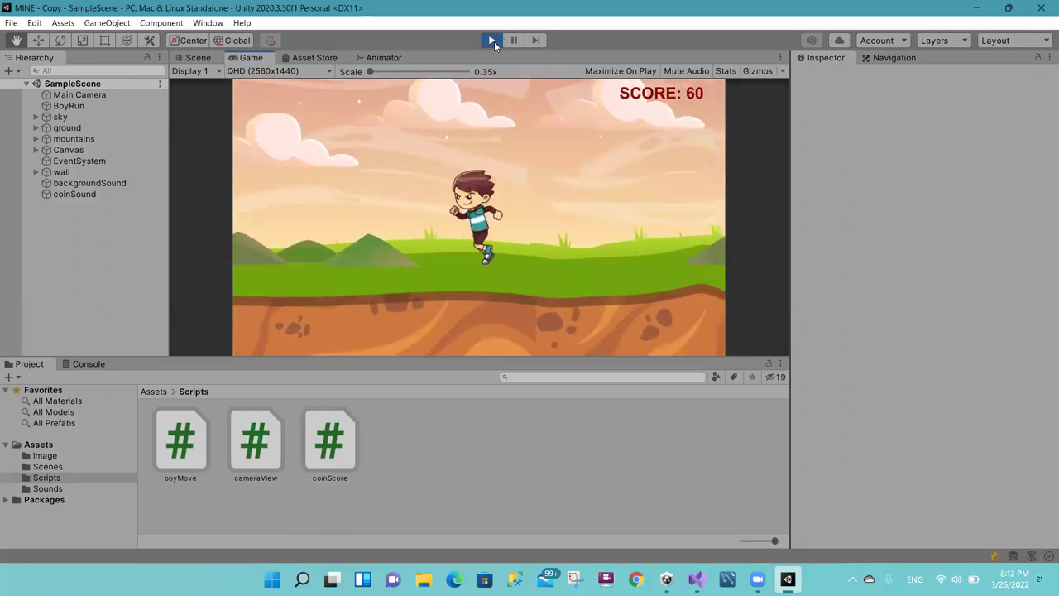
Step: Stop the game and inspect the coinSound and backgroundSound Audio Source settings
left_click(492, 40)
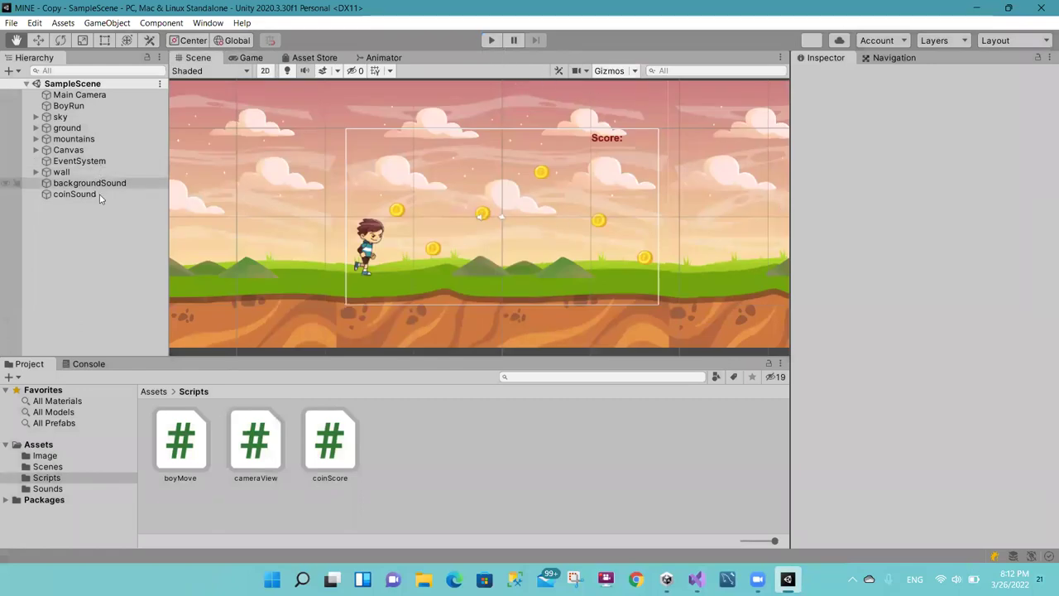
left_click(75, 193)
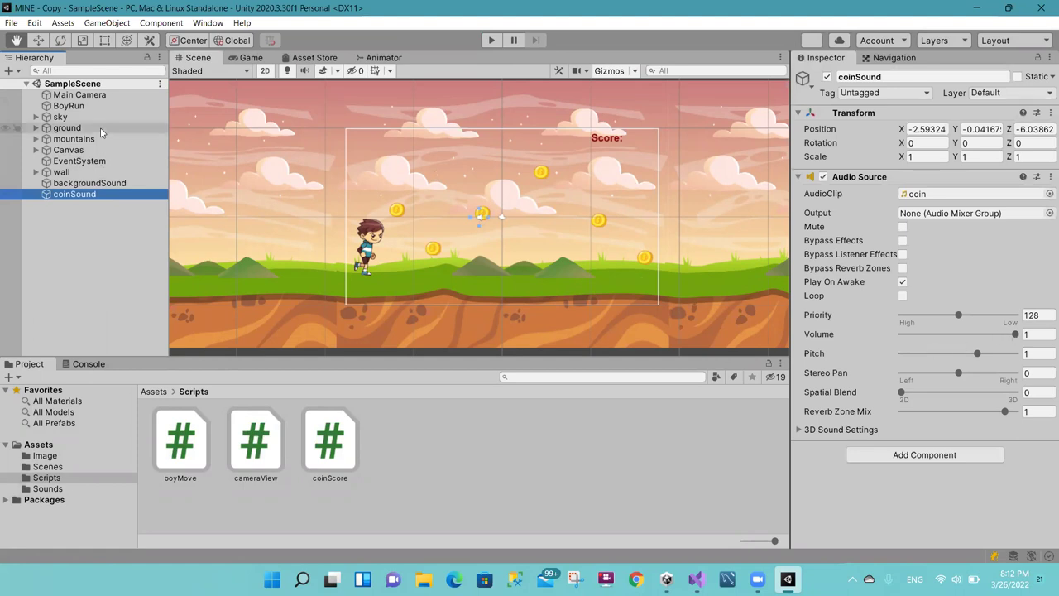
left_click(109, 185)
Step: Lower backgroundSound's Volume slider from 0.364 to 0.194 and run the game to hear it
left_click_drag(942, 334, 923, 334)
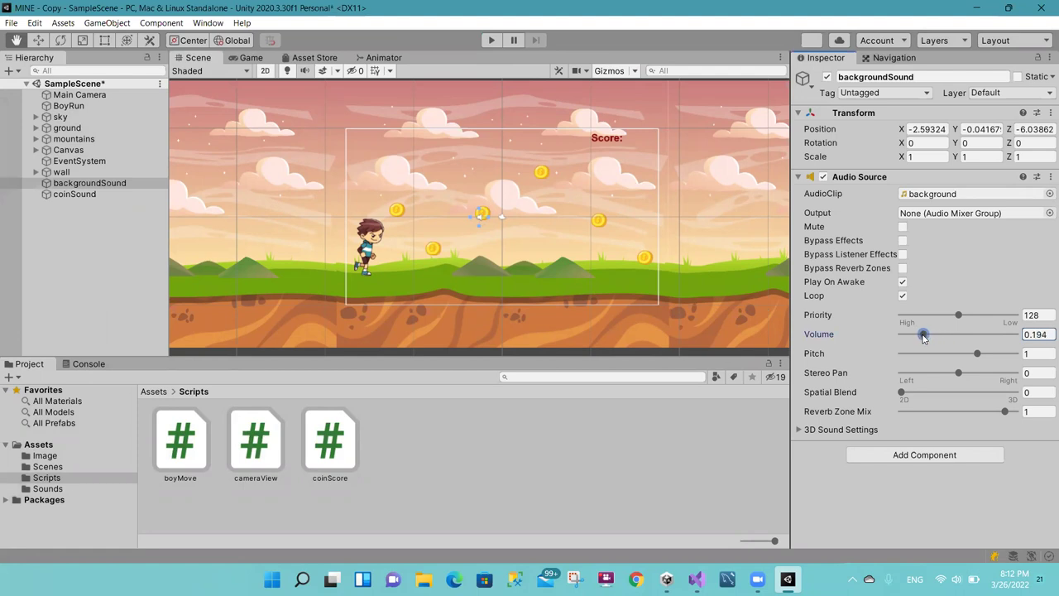
left_click(489, 40)
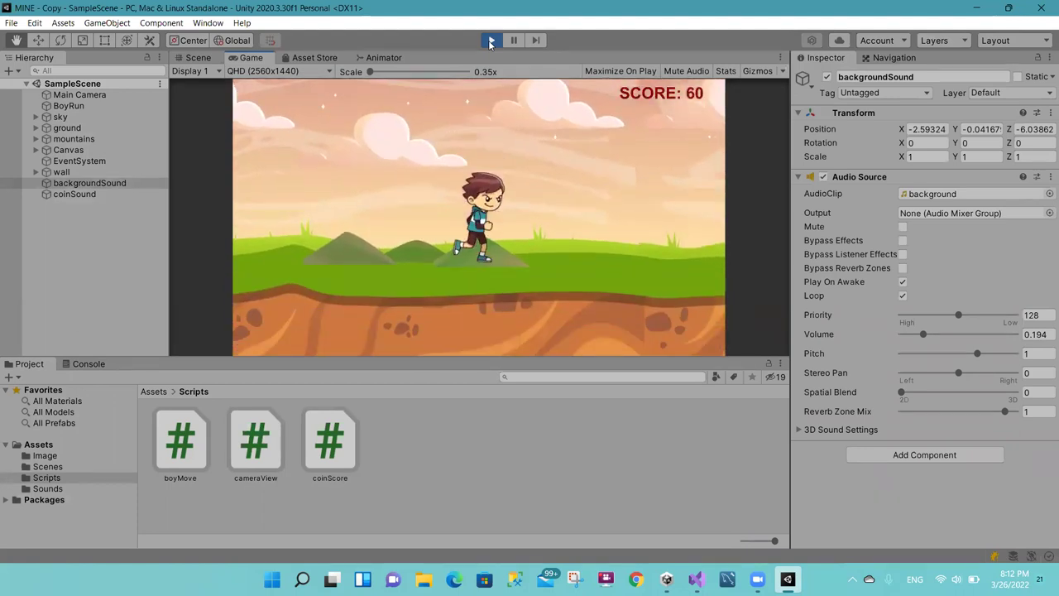
Step: Stop the game, run and stop a second test, then select coinSound to view its Audio Source
left_click(490, 42)
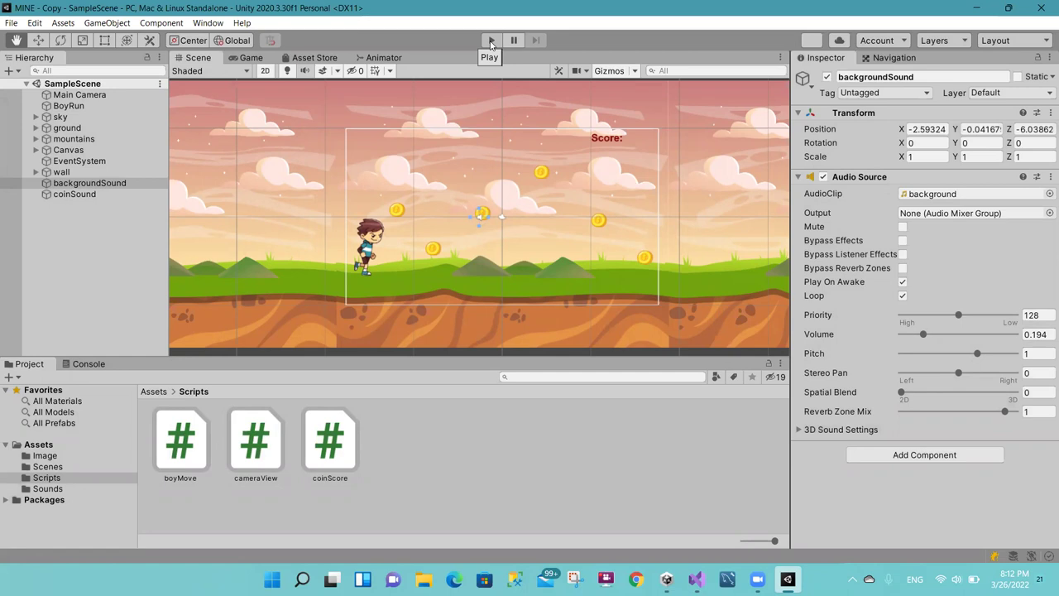
left_click(491, 43)
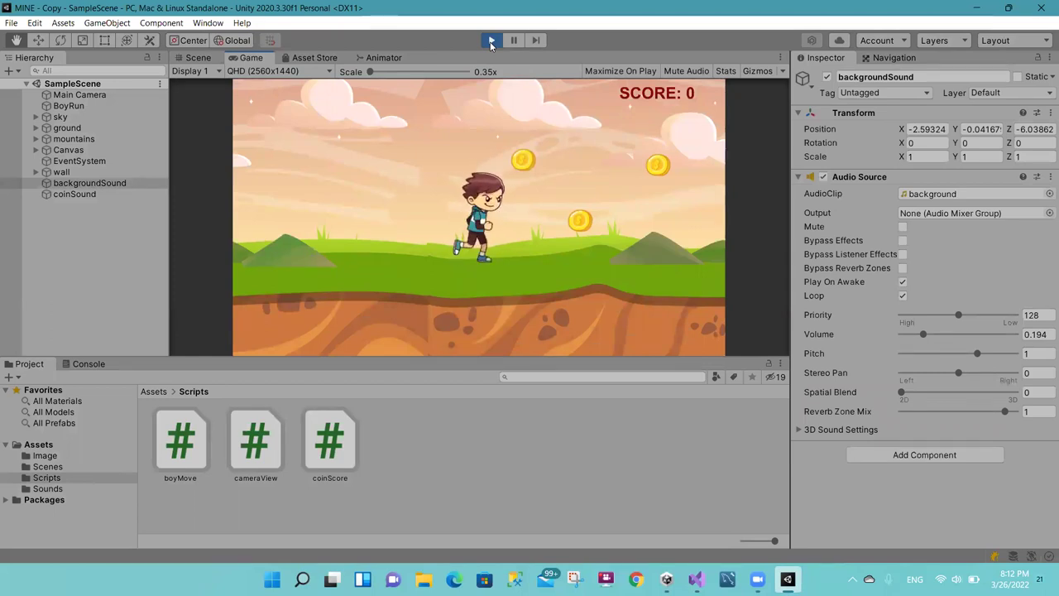
left_click(491, 42)
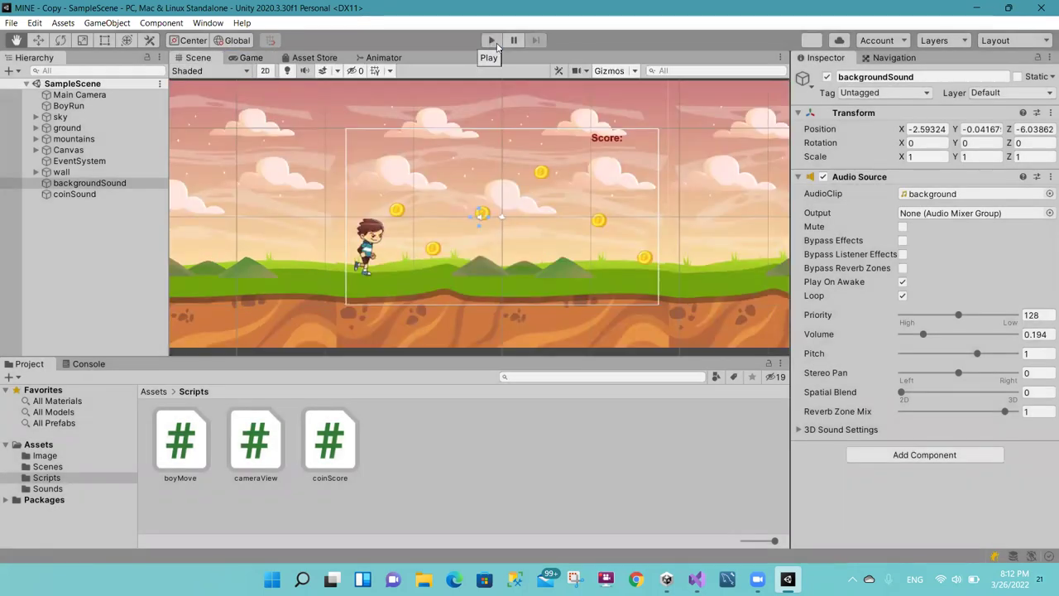
left_click(59, 196)
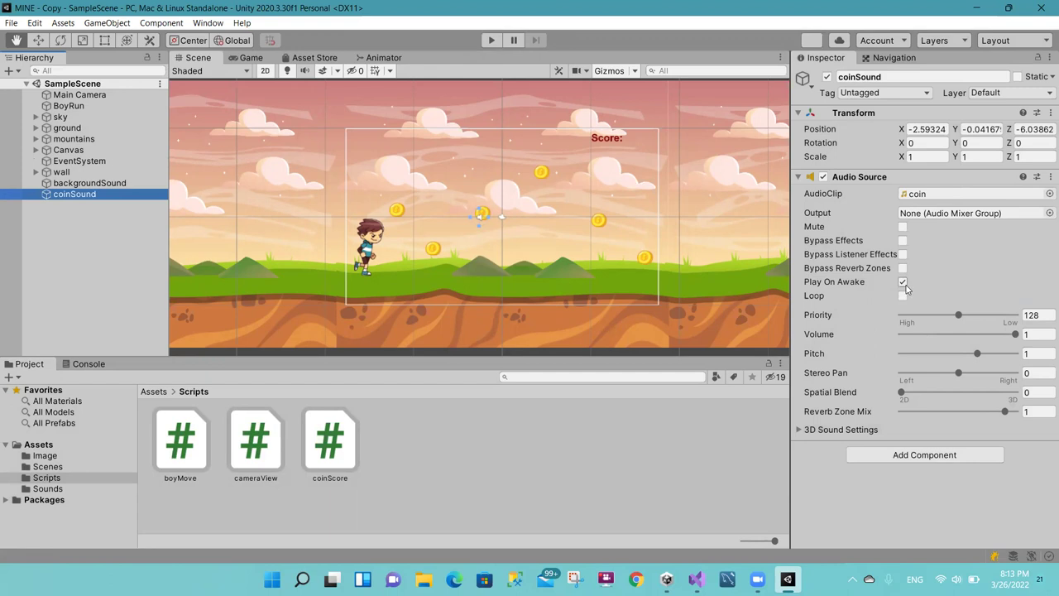
Step: Uncheck Play On Awake on coinSound's Audio Source, then select backgroundSound
left_click(902, 282)
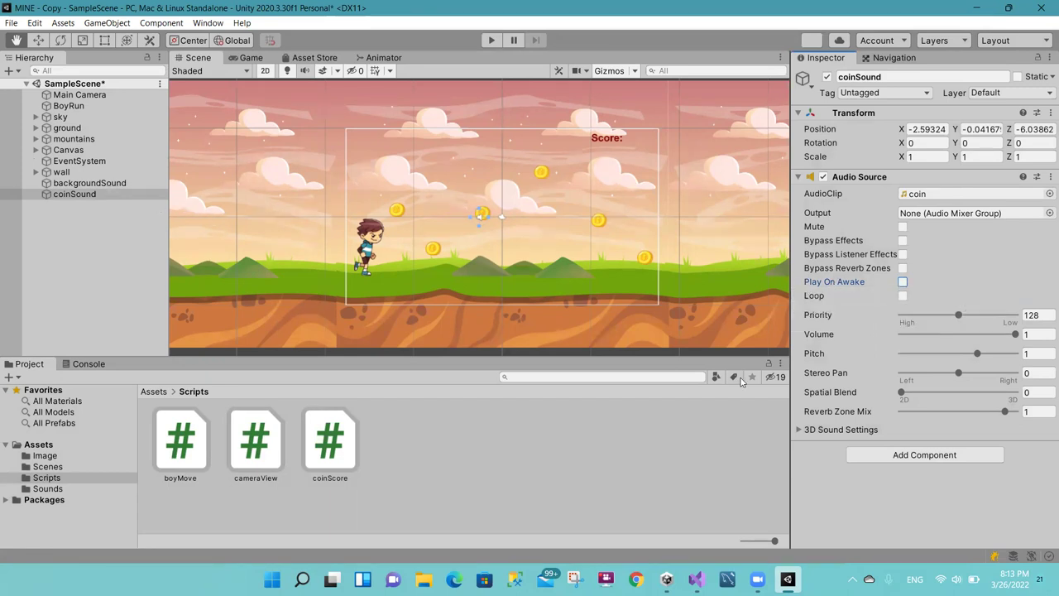
left_click(815, 301)
left_click(83, 183)
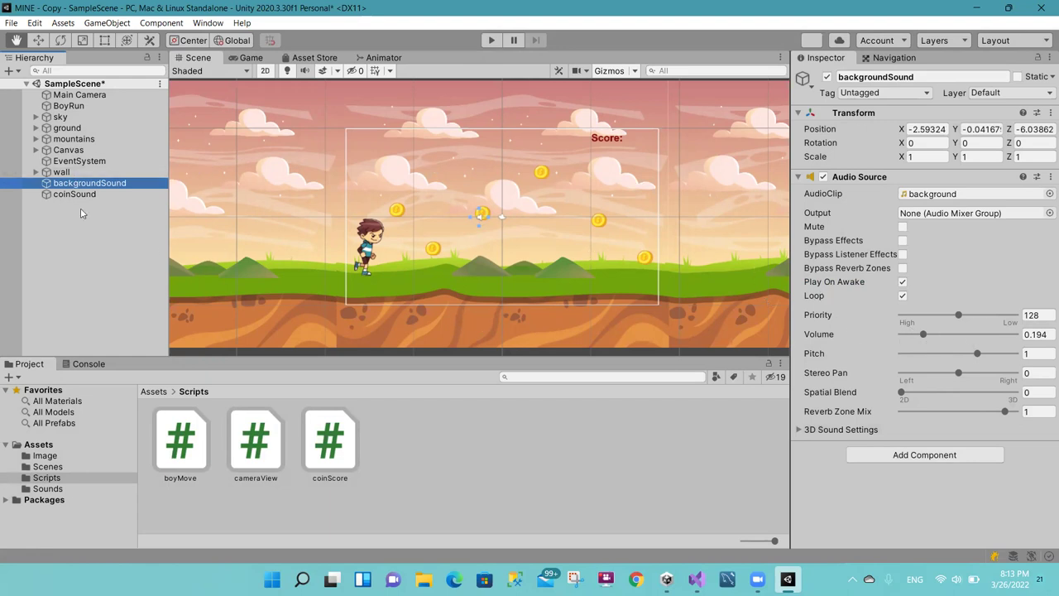
Step: Save the scene and playtest, running and jumping to collect coins up to a score of 60
key("ctrl+s")
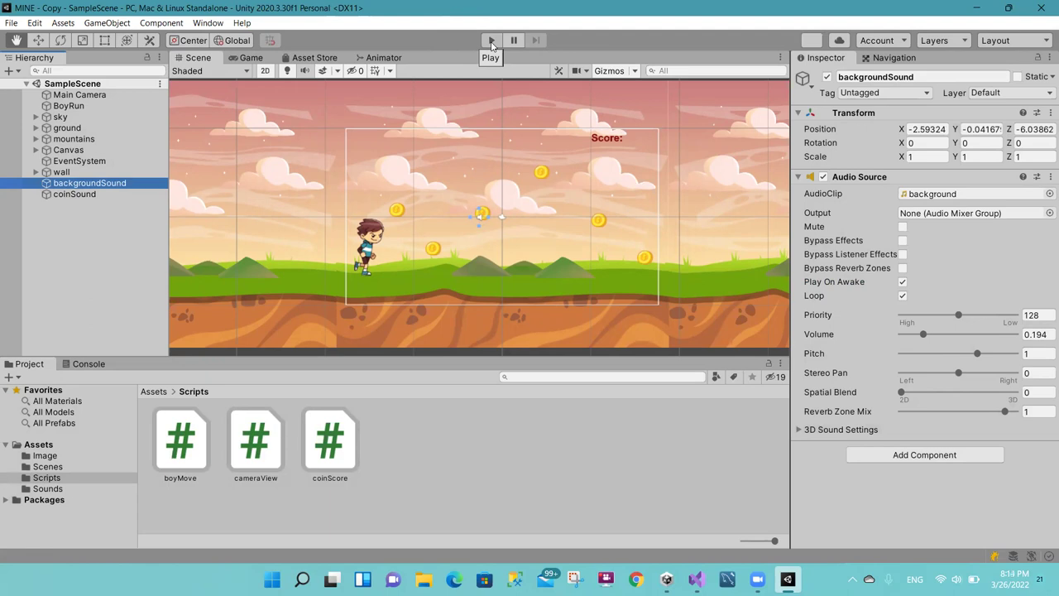
left_click(491, 41)
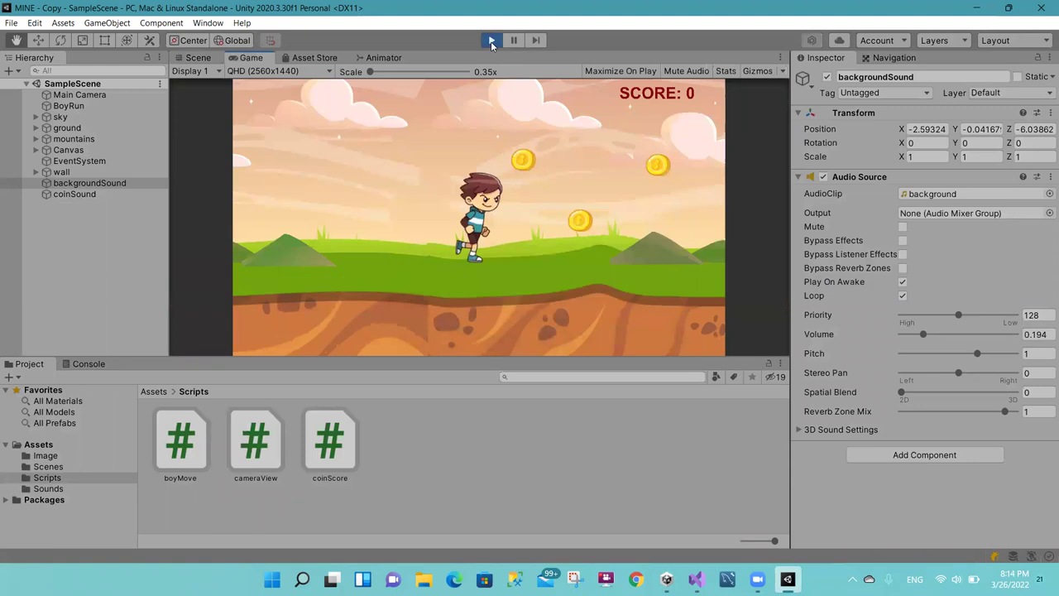
key("Right")
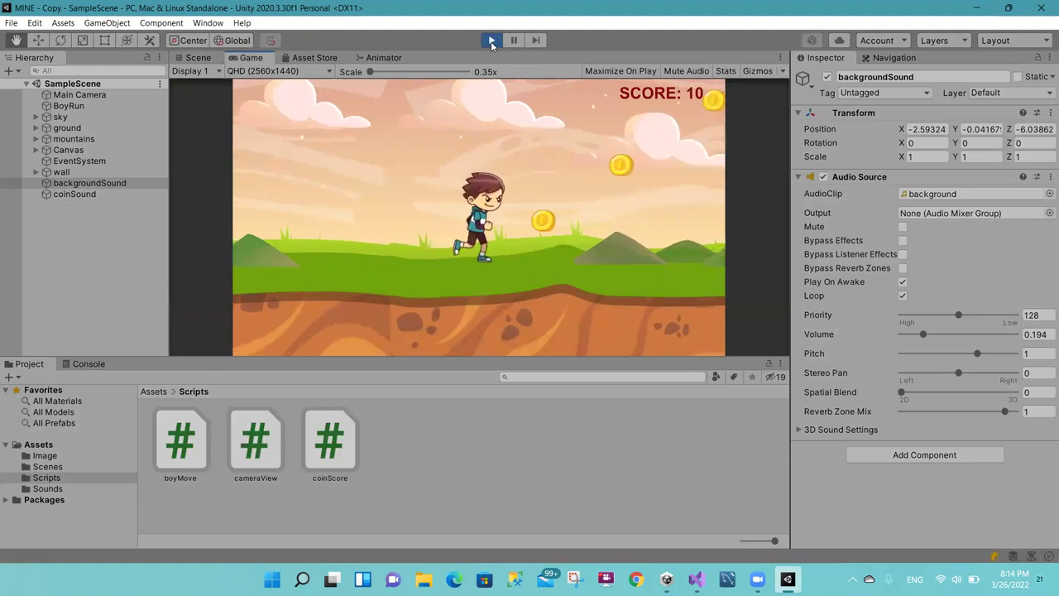
key("Right")
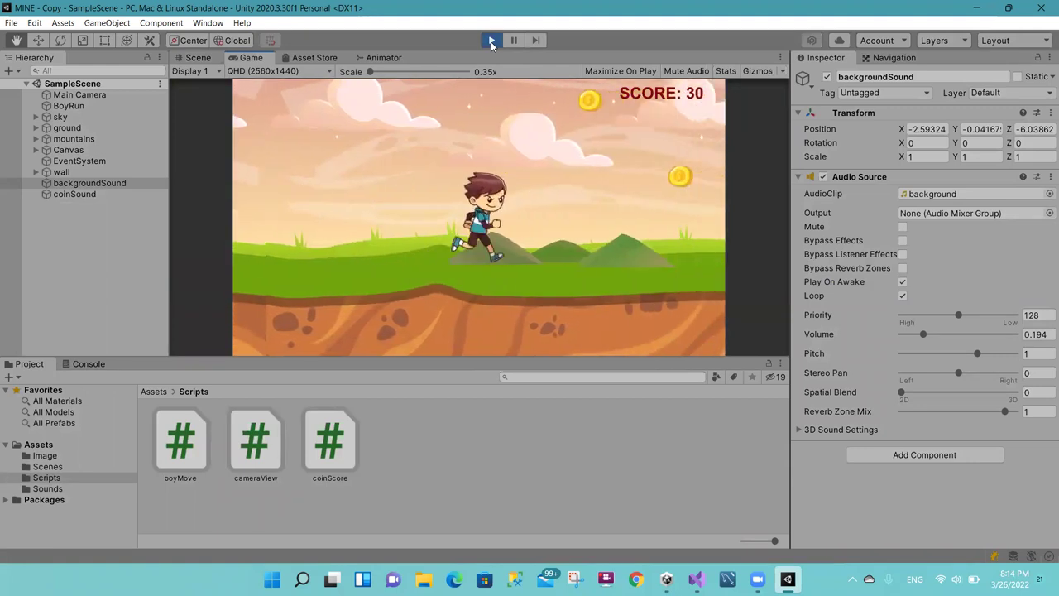
key("Right")
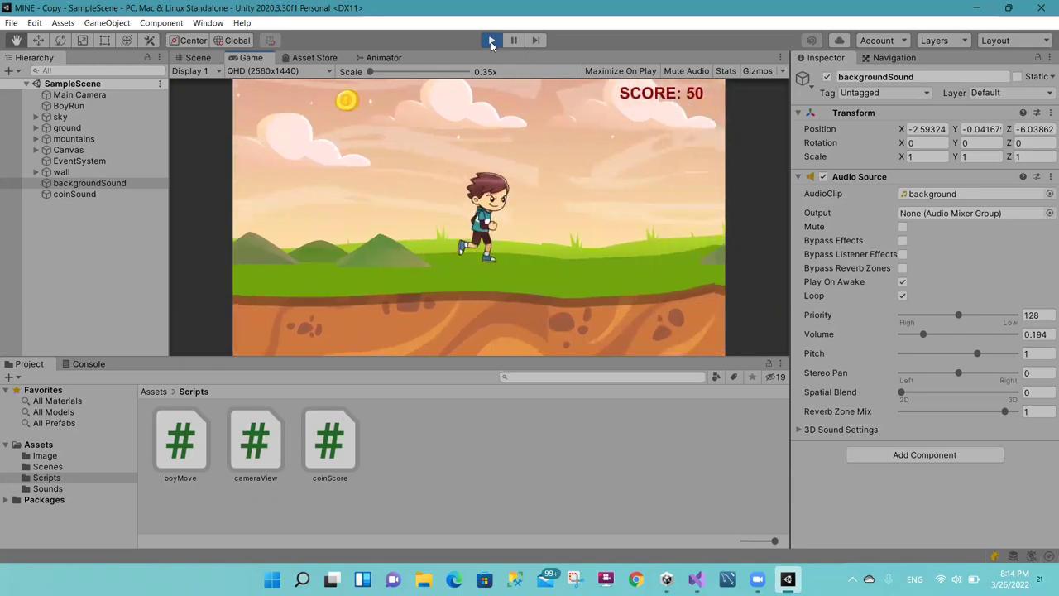
key("Left")
key("space")
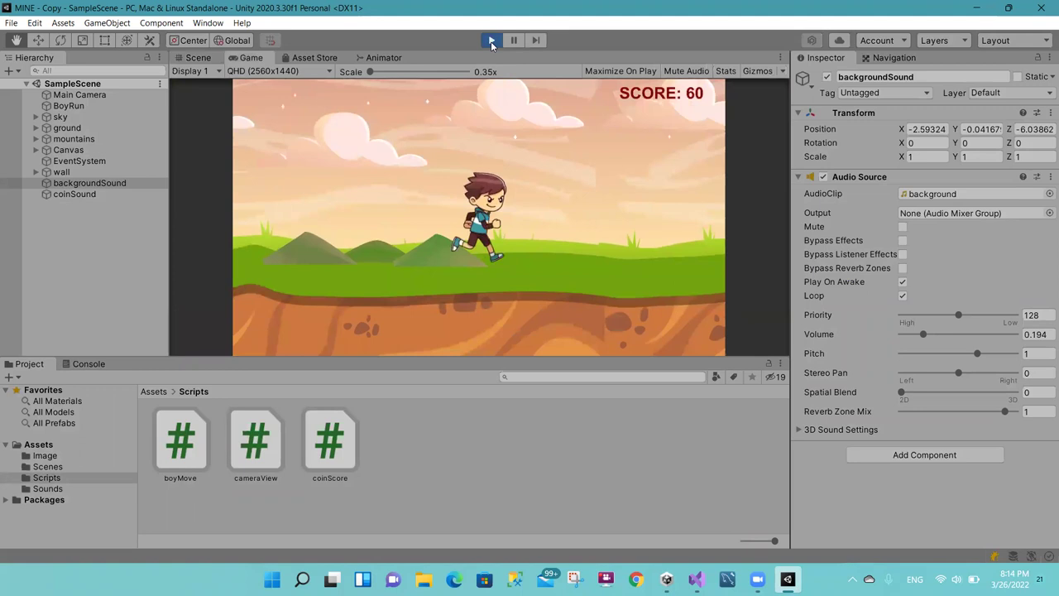
left_click(491, 41)
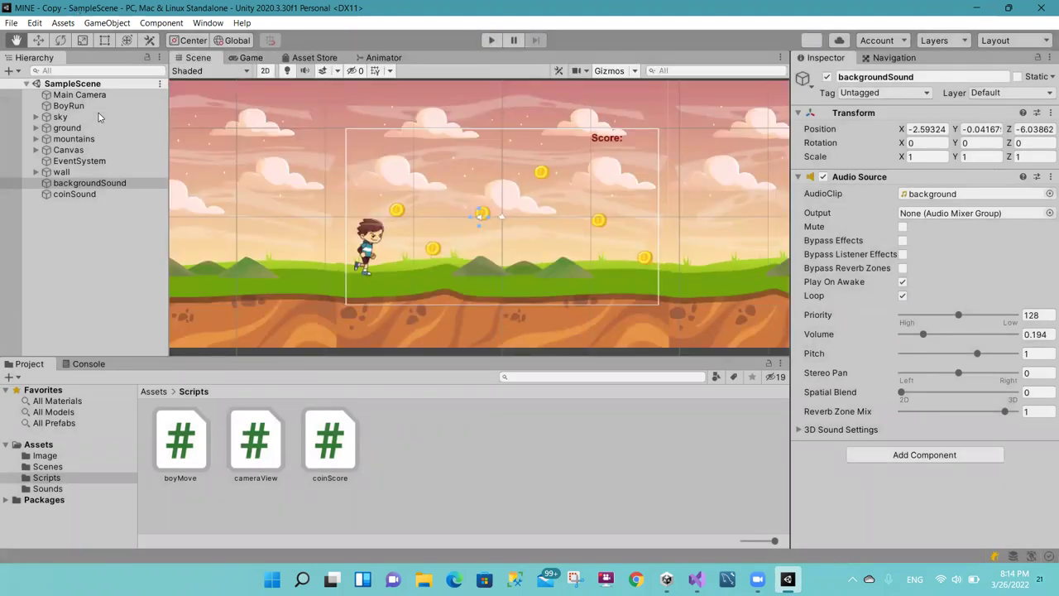
Step: Select backgroundSound, then coinSound to check its coin clip with Play On Awake off
left_click(106, 186)
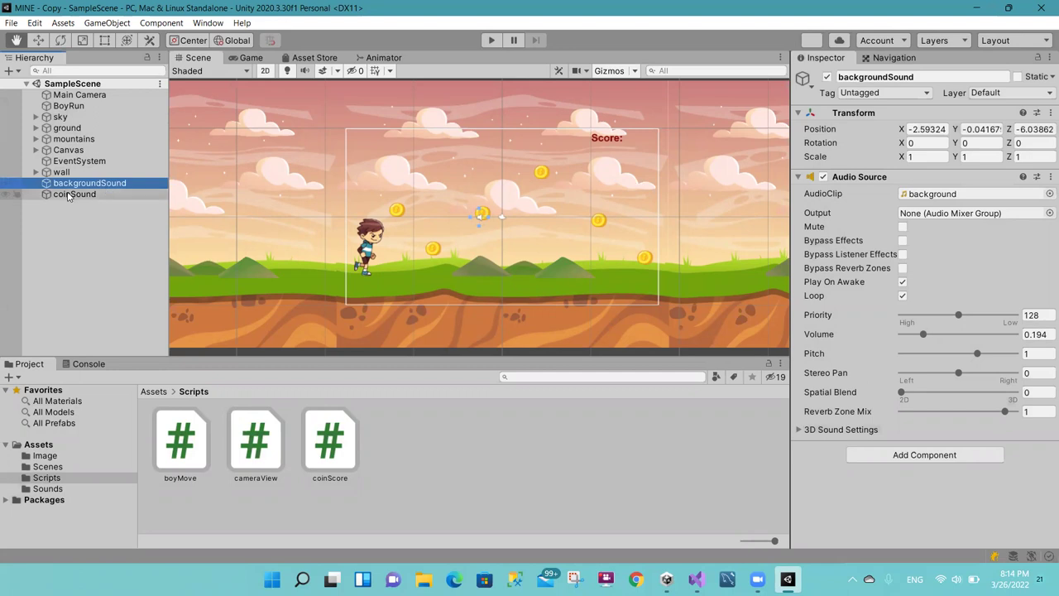
left_click(69, 195)
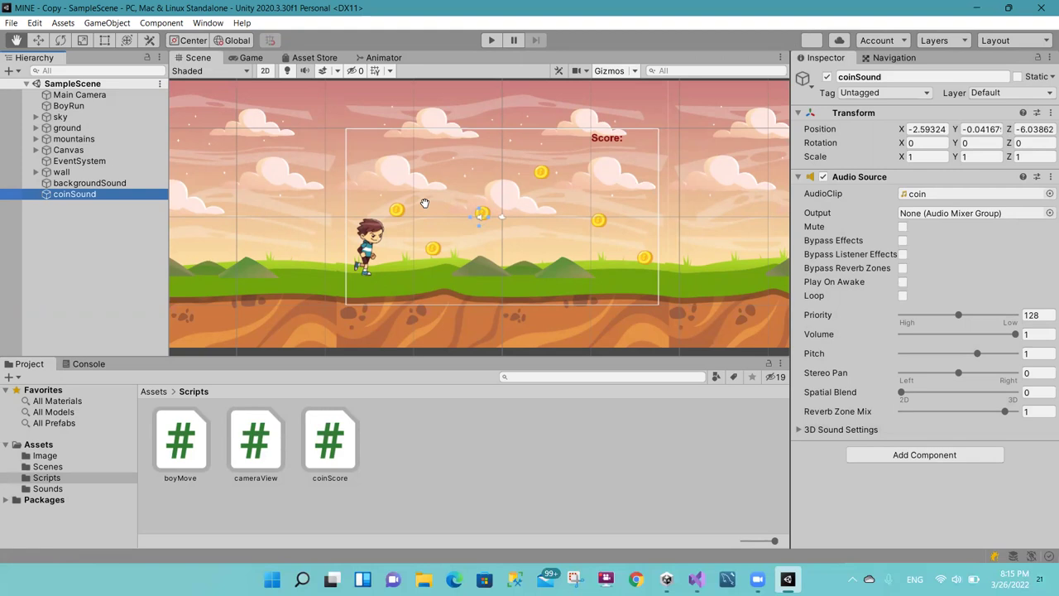
Step: Open the Sounds folder showing the background and coin clips, and cancel Import New Asset
left_click(98, 183)
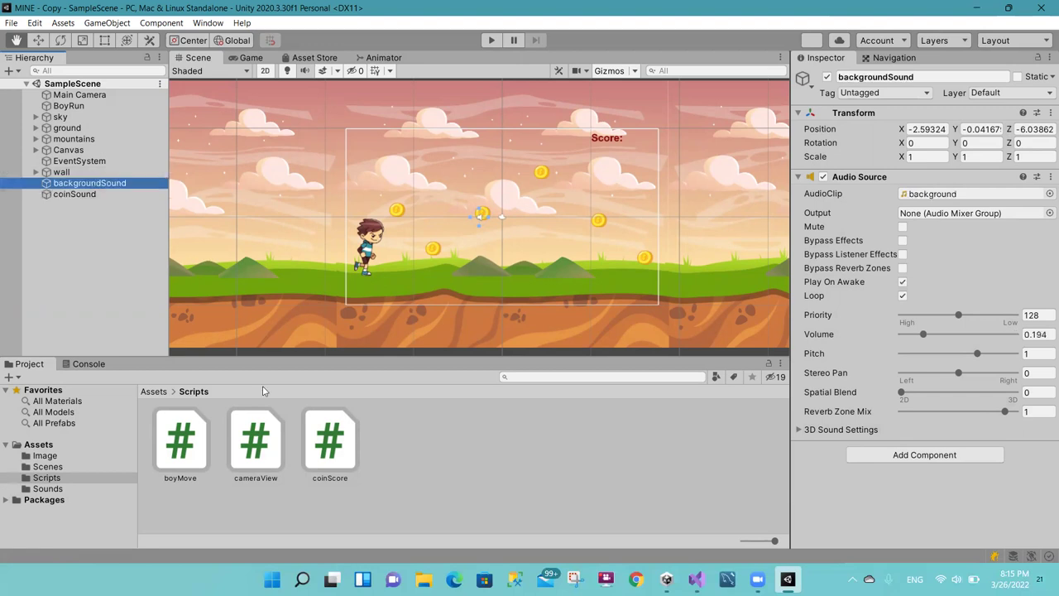
left_click(106, 488)
right_click(312, 483)
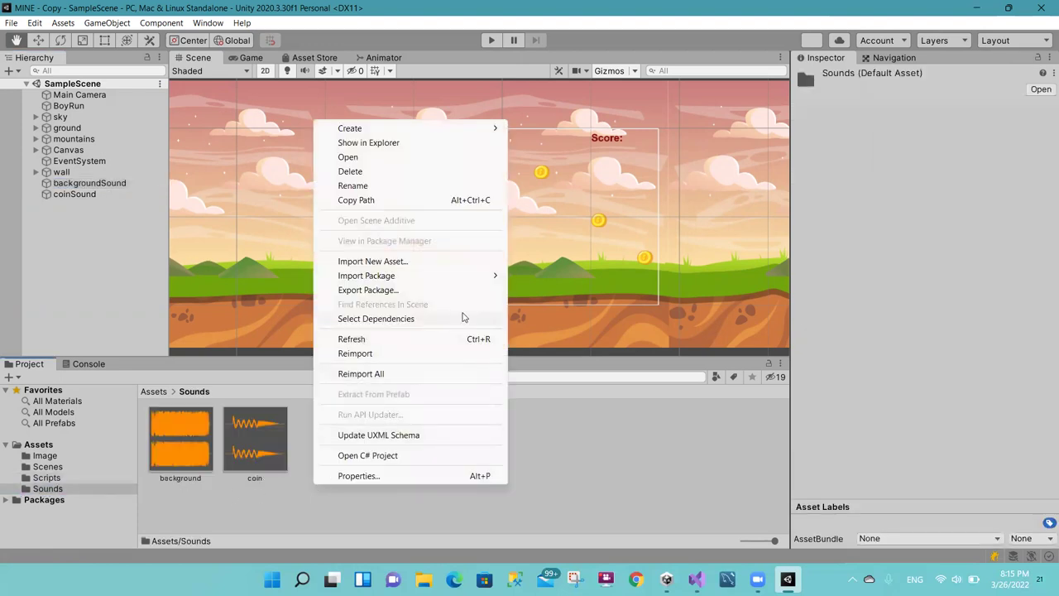
left_click(434, 258)
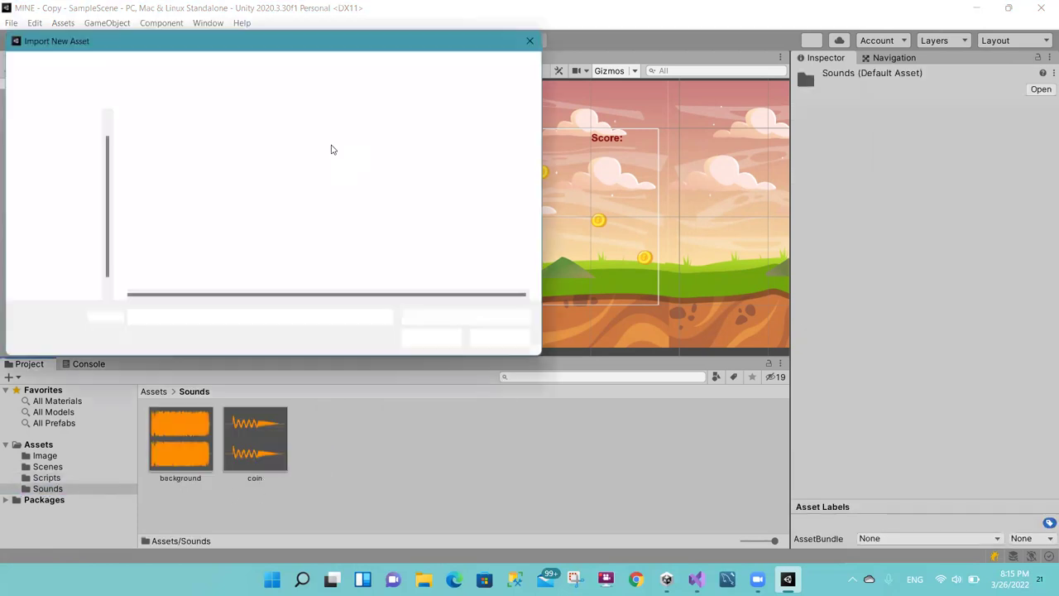
left_click(534, 41)
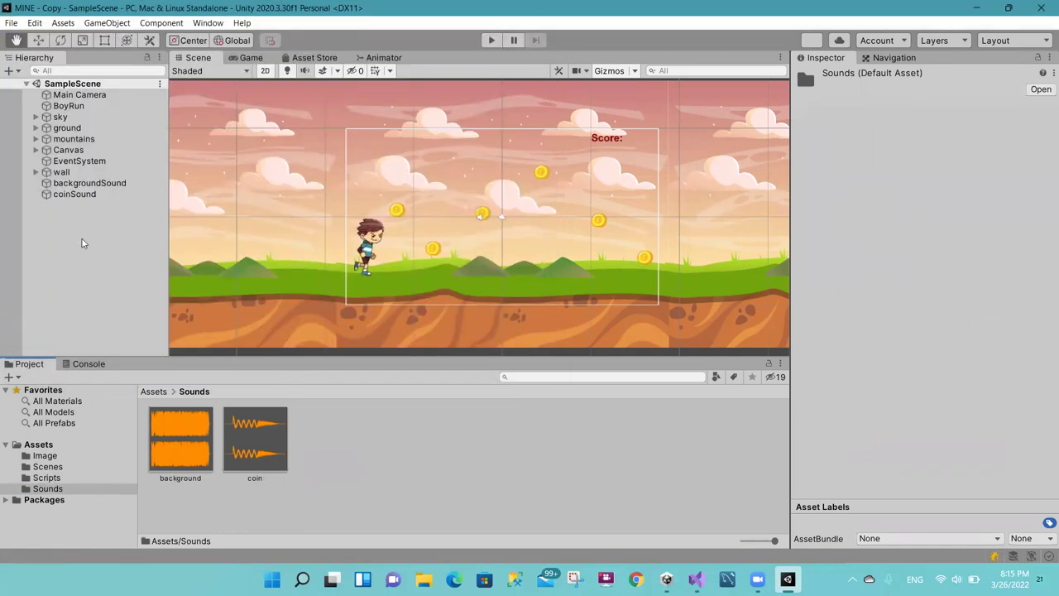
Step: Dismiss the Hierarchy create menu, review both sound objects, then switch to boyMove.cs
right_click(82, 242)
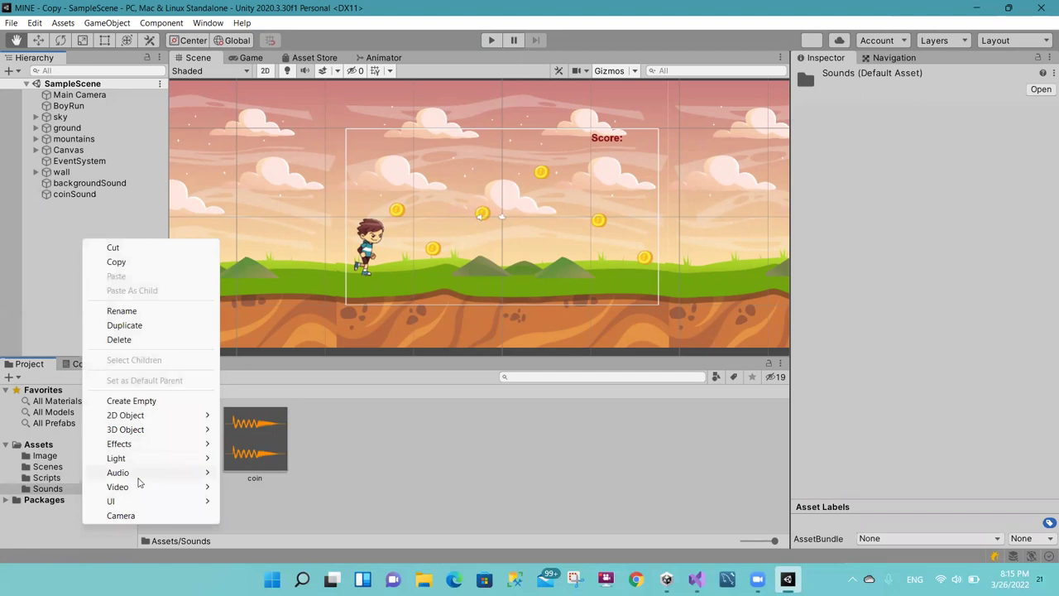
mouse_move(139, 475)
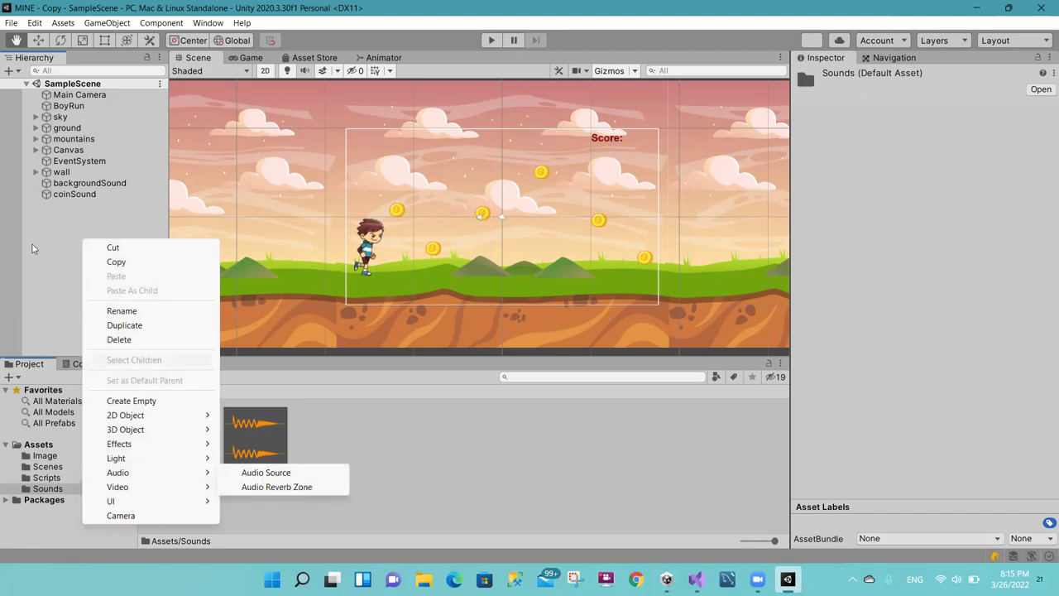
left_click(91, 182)
left_click(91, 183)
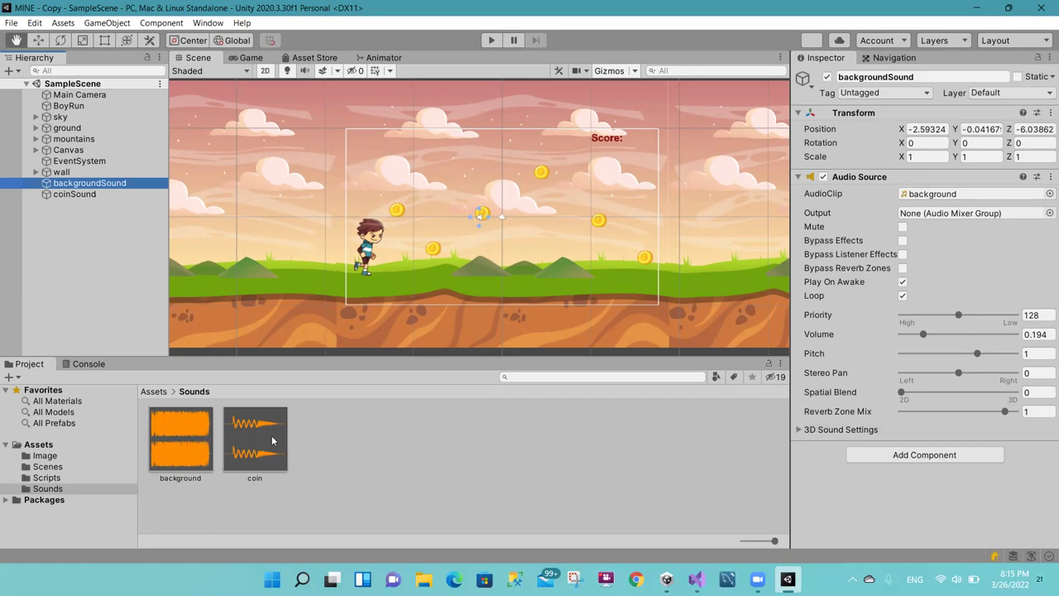
left_click(95, 195)
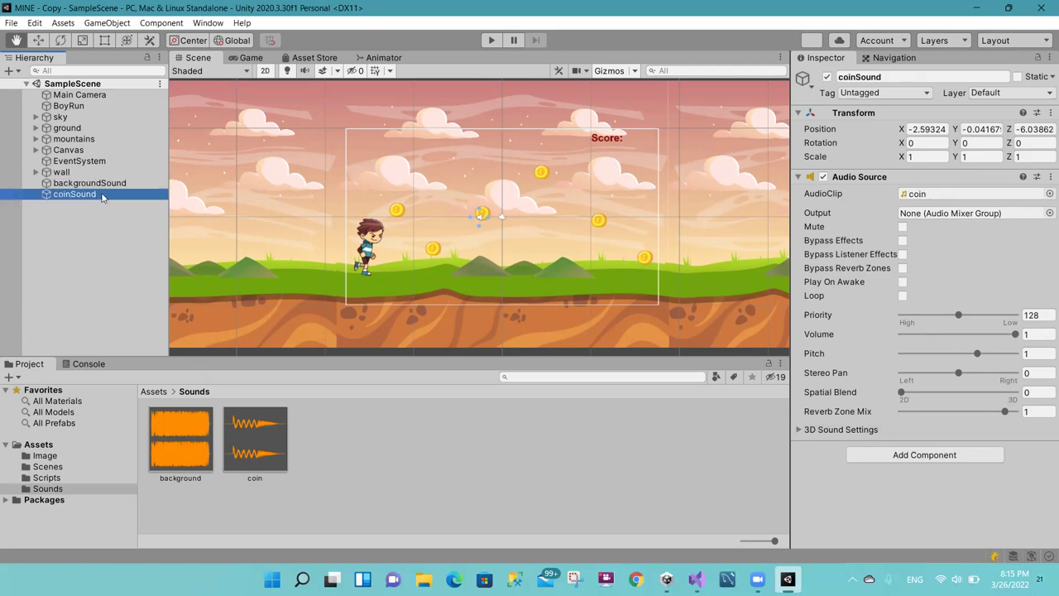
left_click(696, 579)
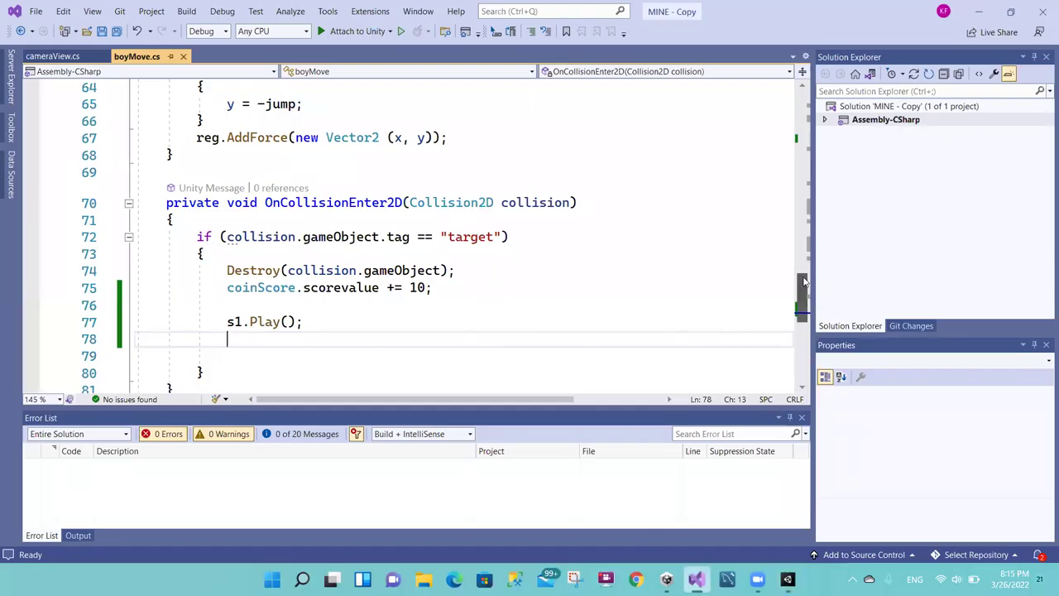
Step: Scroll up to line 18's public AudioSource s1 field and select its name, then return to Unity
scroll(801, 290, "up", 9)
scroll(792, 168, "up", 10)
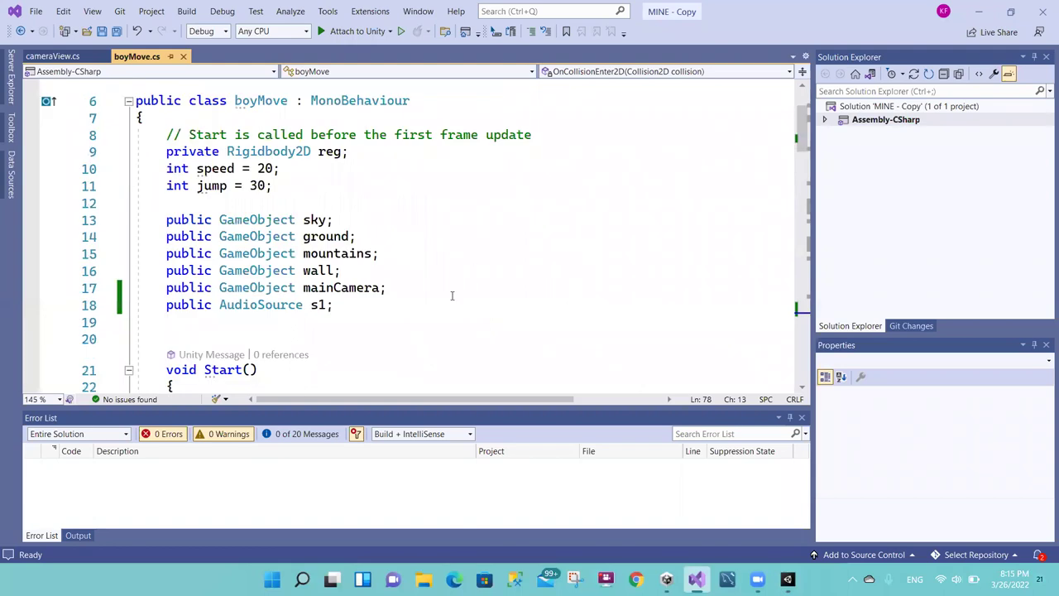
left_click(293, 306)
double_click(316, 305)
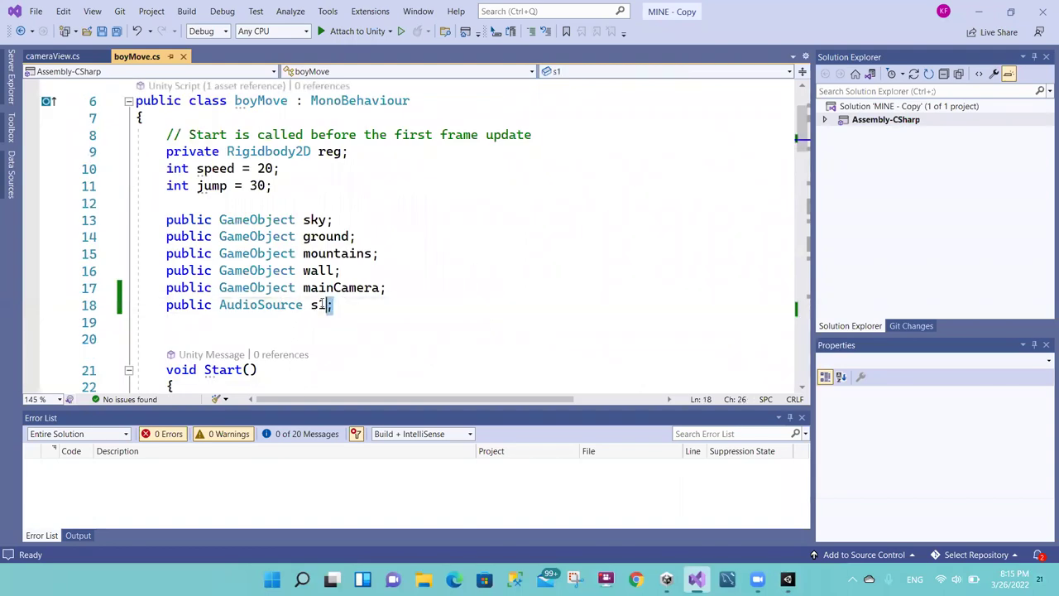
left_click(207, 305)
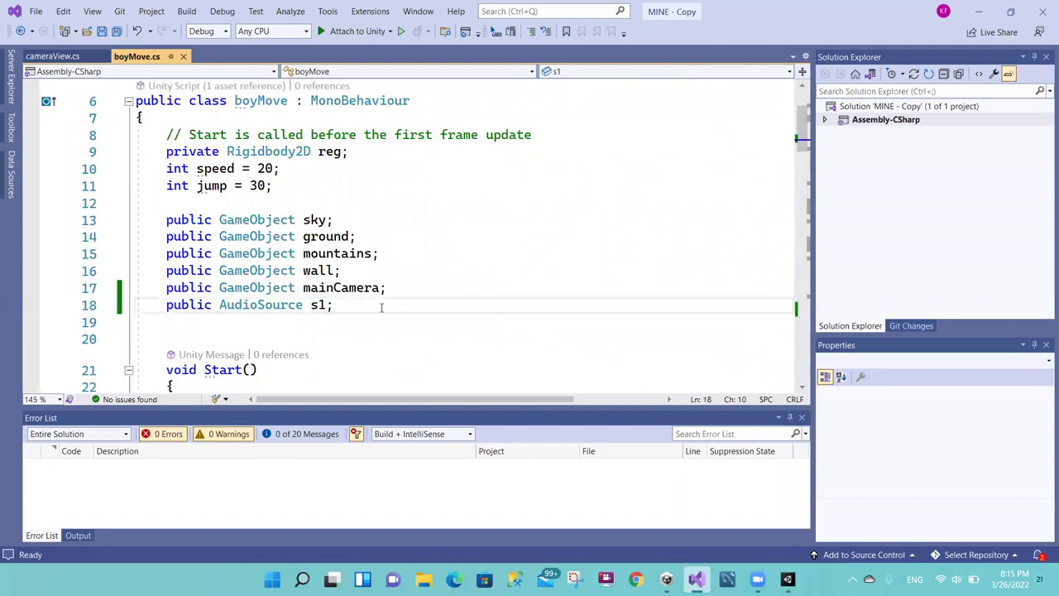
left_click(787, 579)
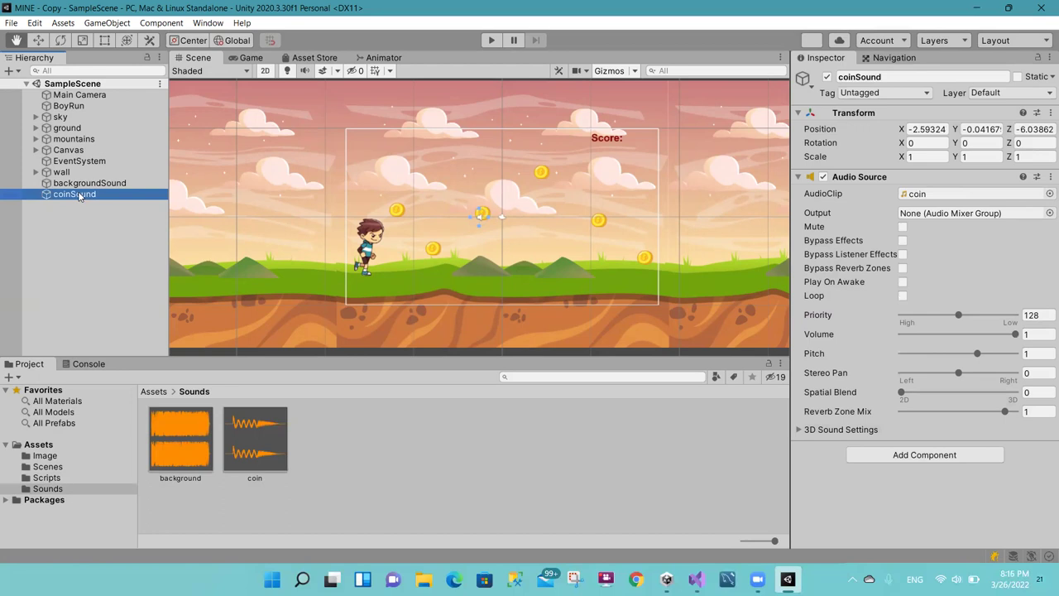
Step: Drag coinSound into the S1 slot of BoyRun's Boy Move script, then return to Visual Studio
mouse_move(80, 196)
left_mouse_down()
mouse_move(369, 269)
mouse_move(113, 207)
left_mouse_up()
left_click(62, 105)
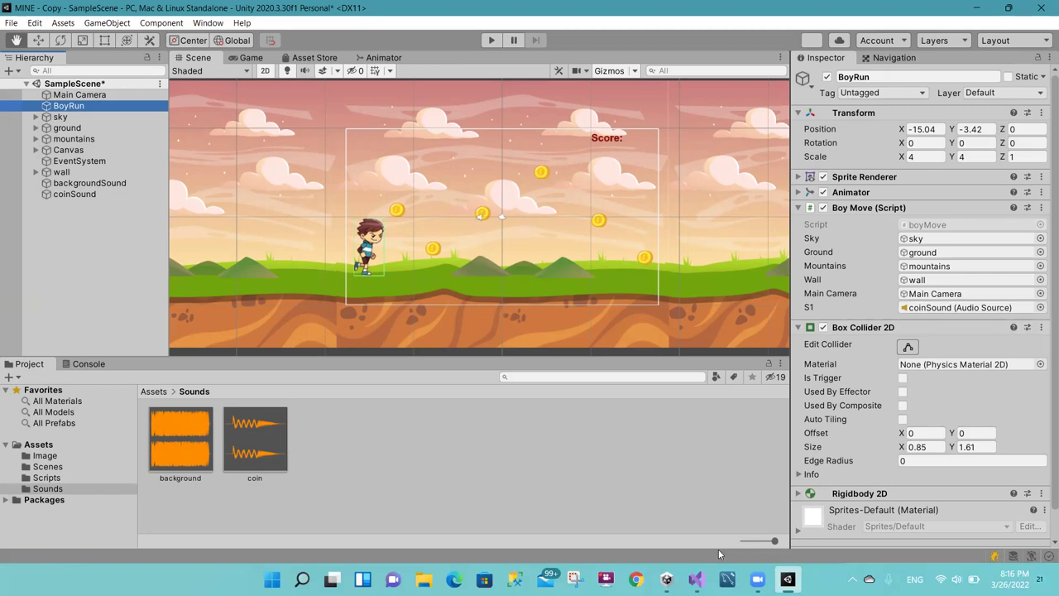
left_click(696, 579)
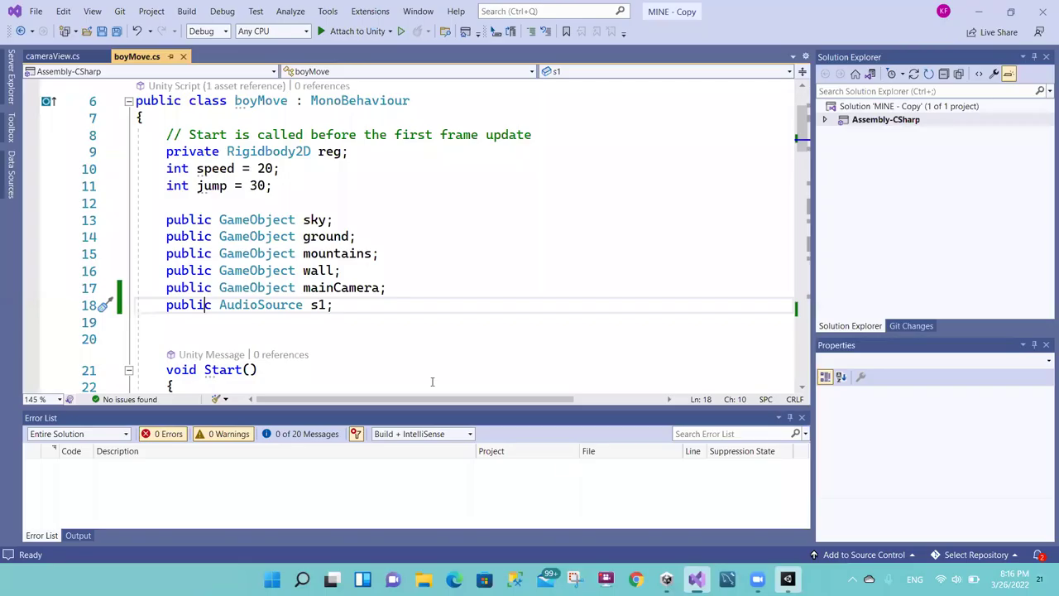
Step: Highlight the s1.Play() call on line 77 in OnCollisionEnter2D, then go back to Unity
left_click_drag(803, 137, 824, 315)
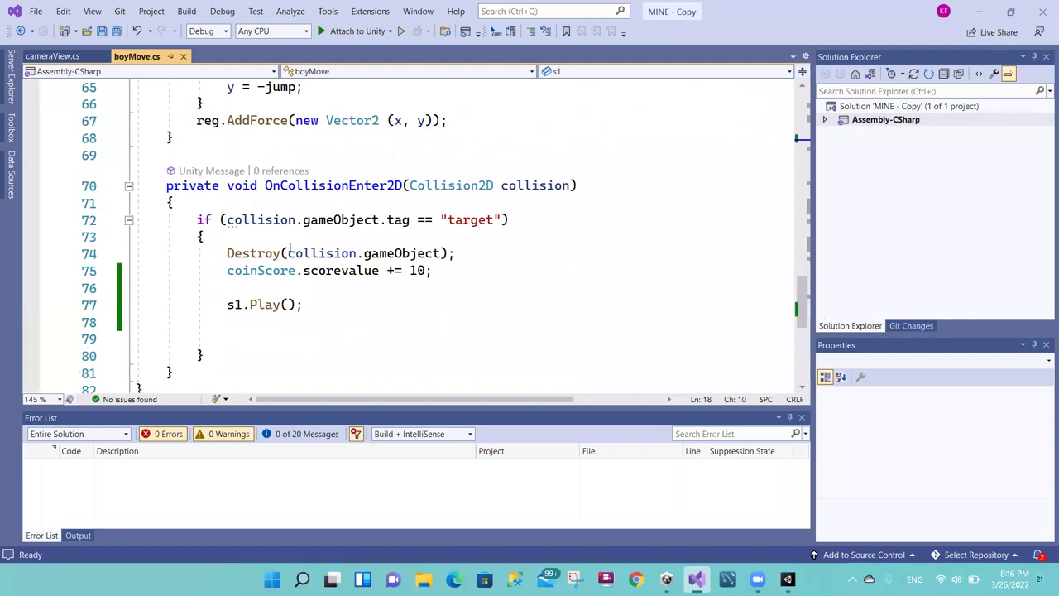
left_click_drag(228, 303, 305, 305)
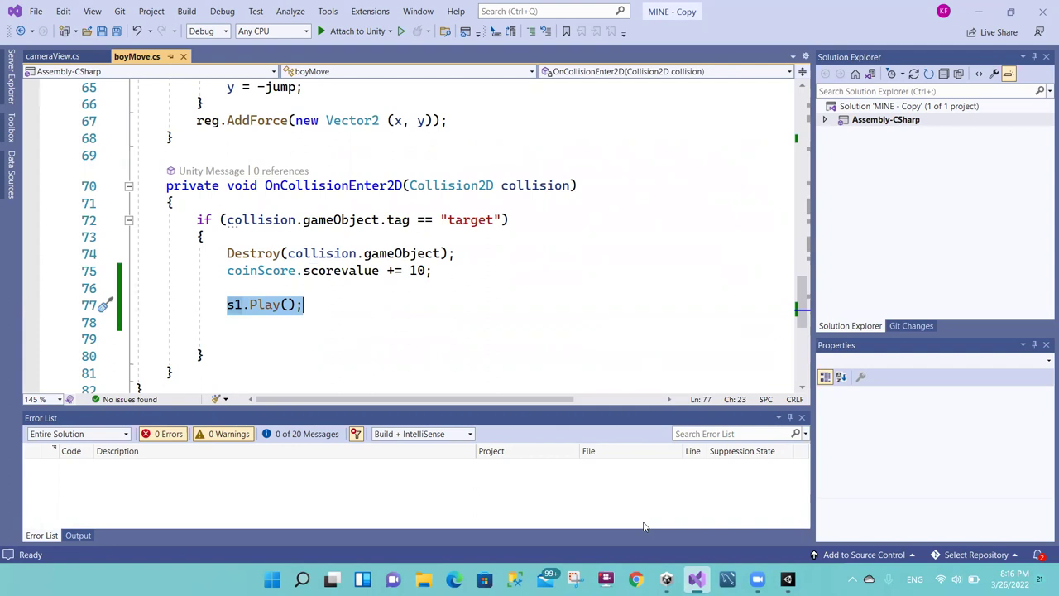
left_click(787, 578)
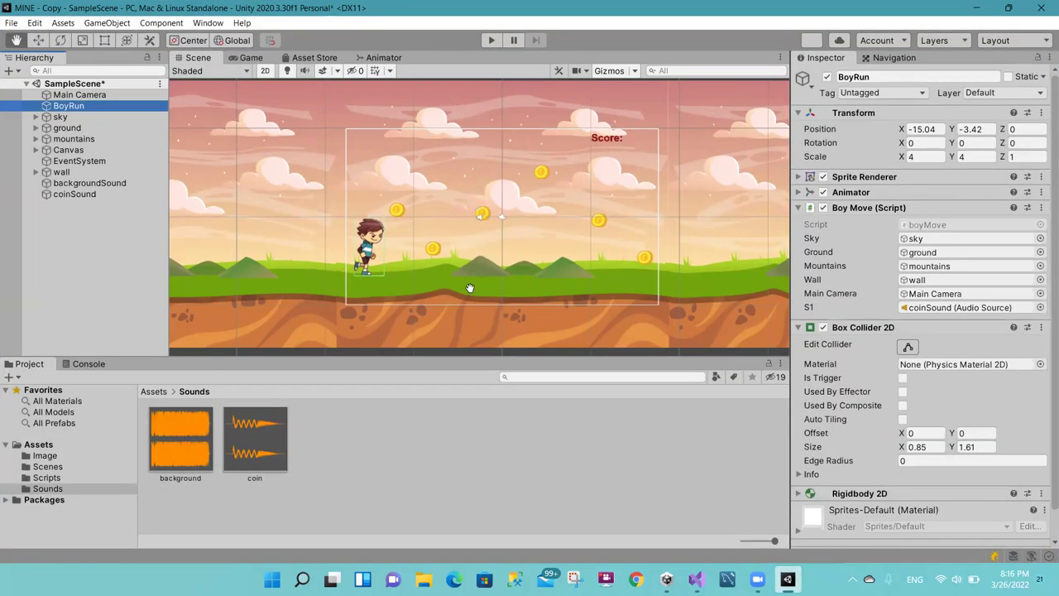